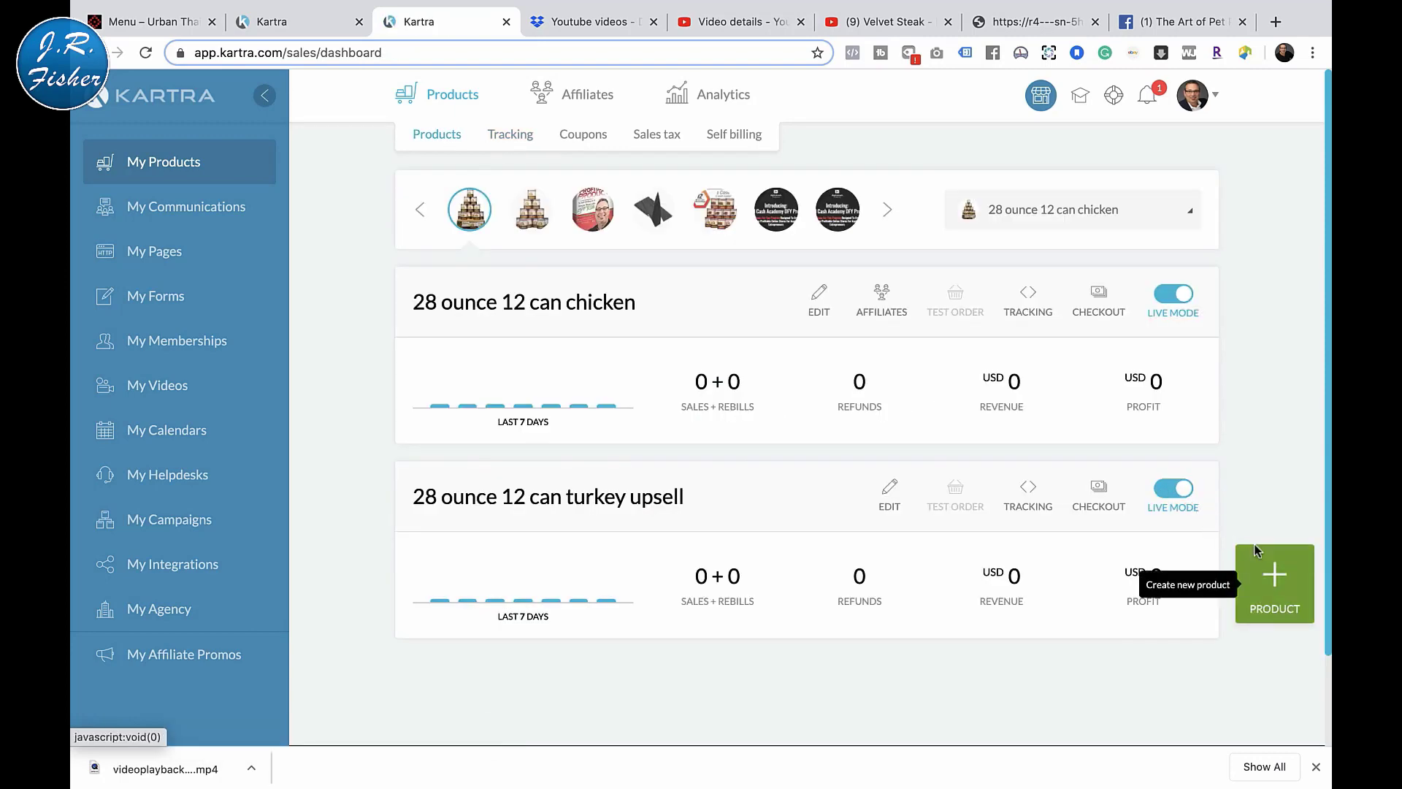
# Create a new product with the internal name "Weight loss main" as a Main product
pyautogui.click(1257, 556)
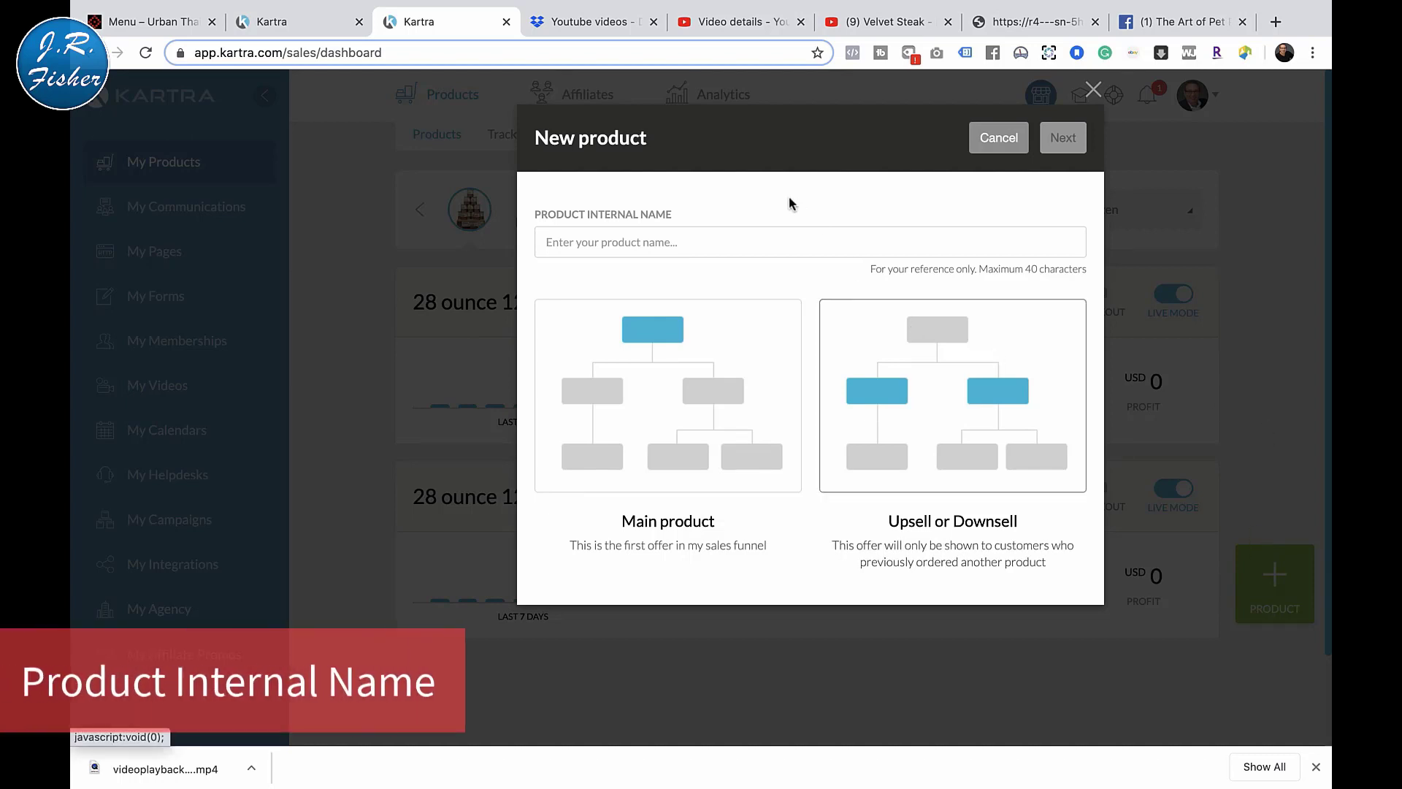
pyautogui.click(784, 246)
pyautogui.write('W')
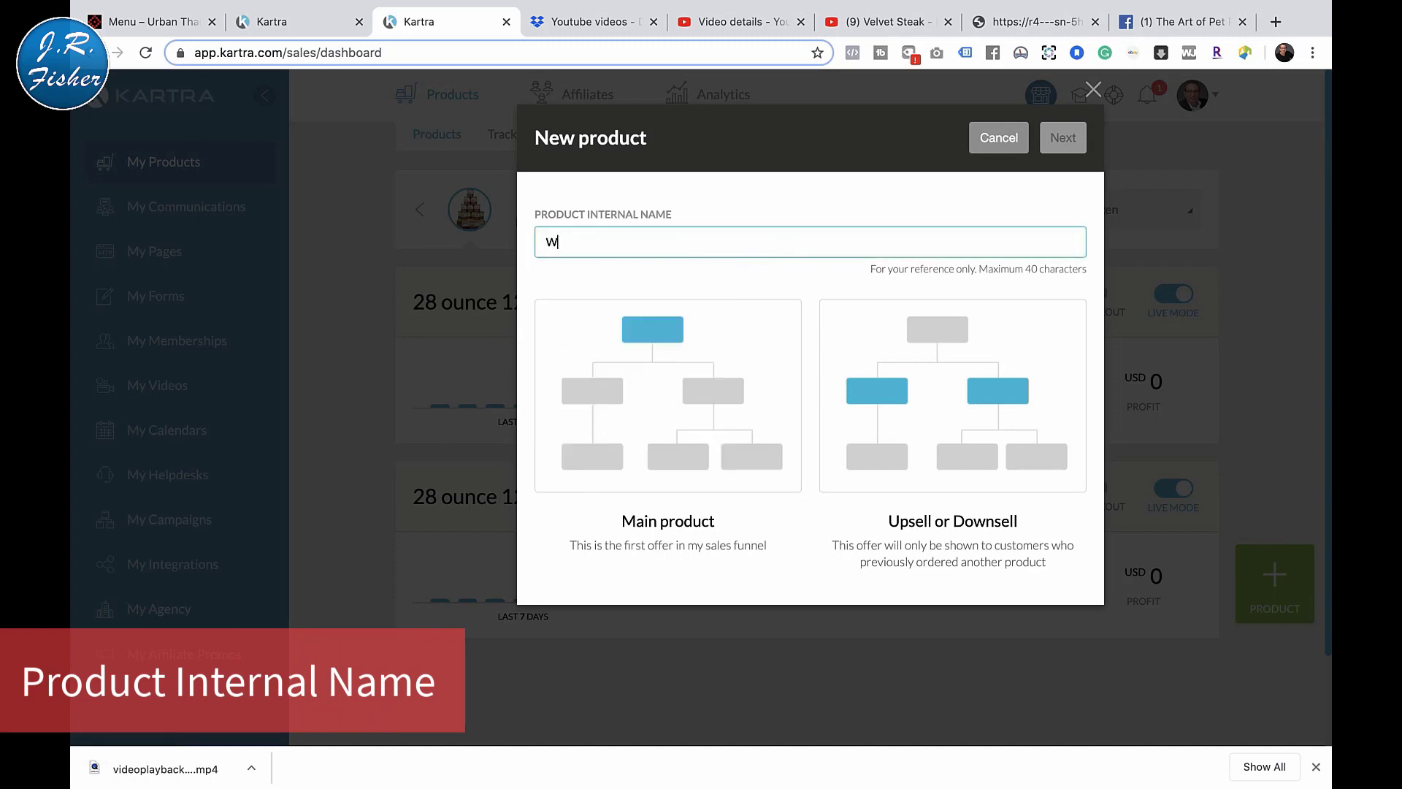
pyautogui.write('eight loss main')
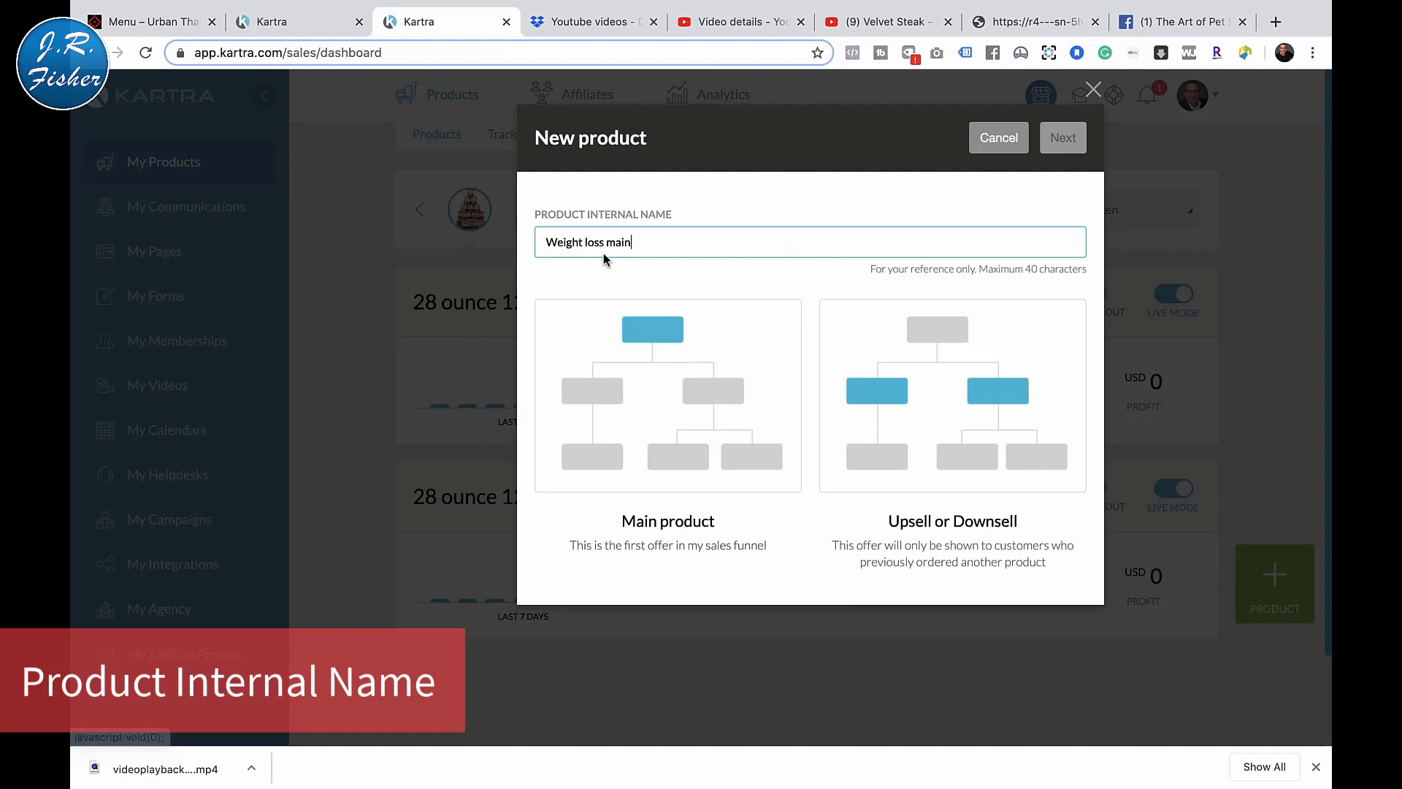
pyautogui.click(633, 369)
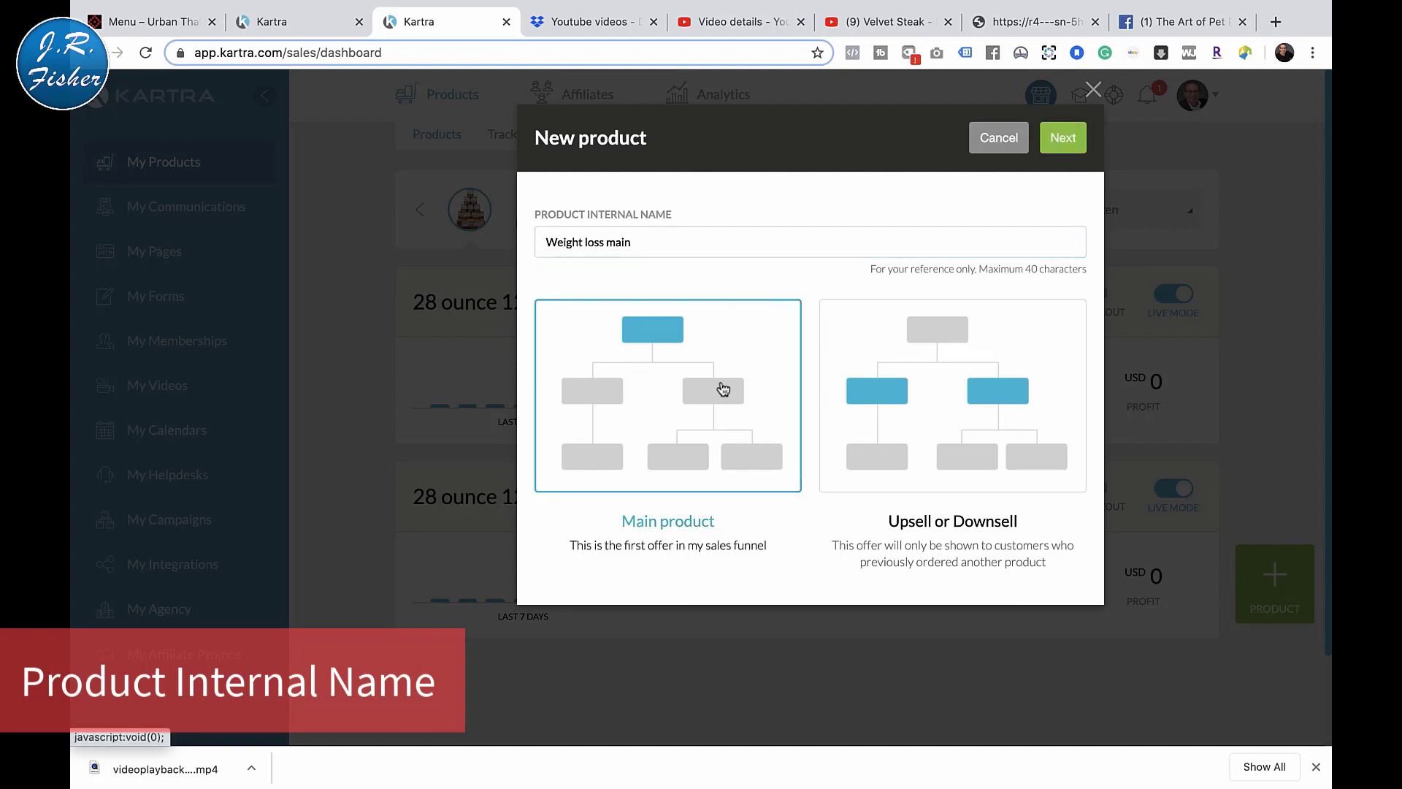
pyautogui.click(1061, 144)
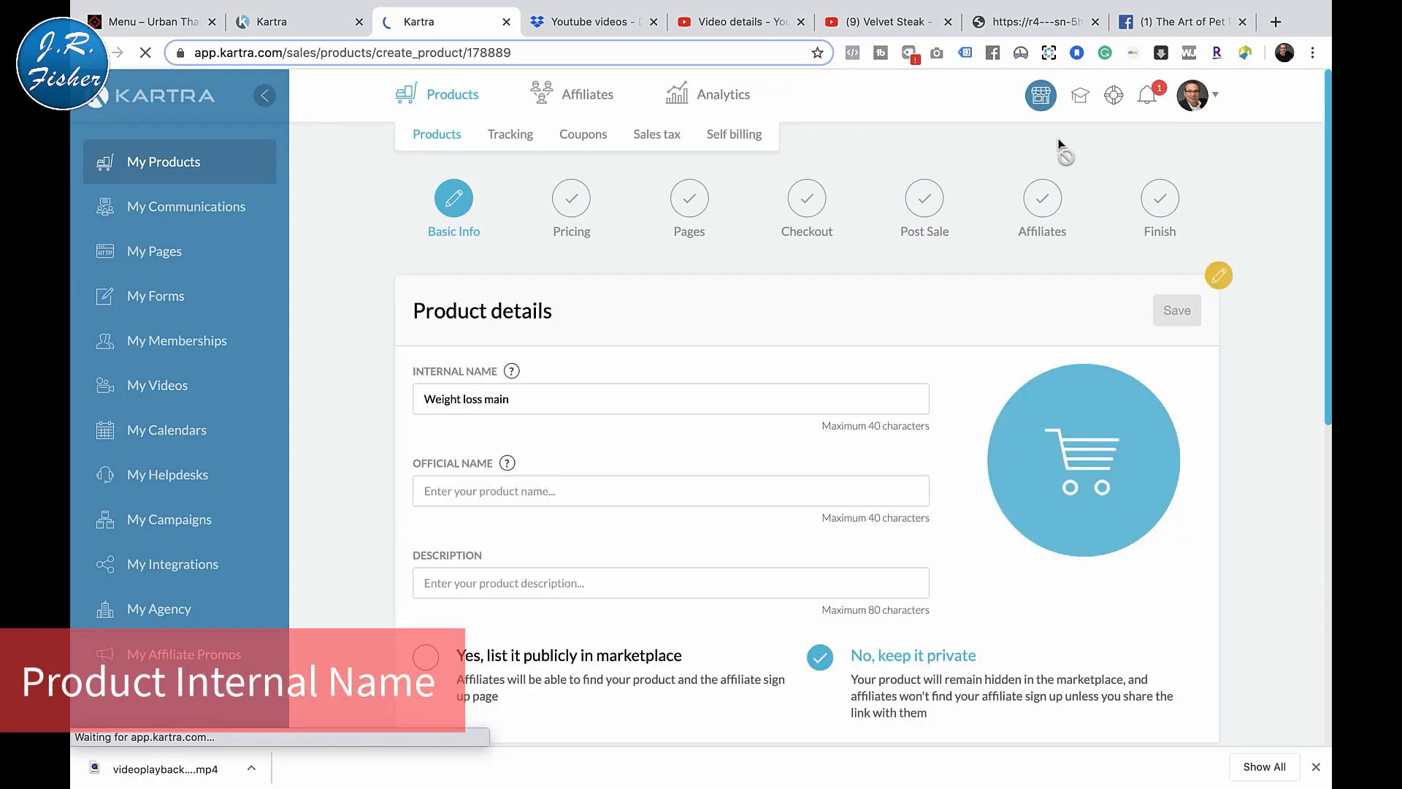
# Reuse the internal name "Weight loss main" as the product's official name
pyautogui.scroll(-2, 1060, 144)
pyautogui.scroll(-1, 1060, 144)
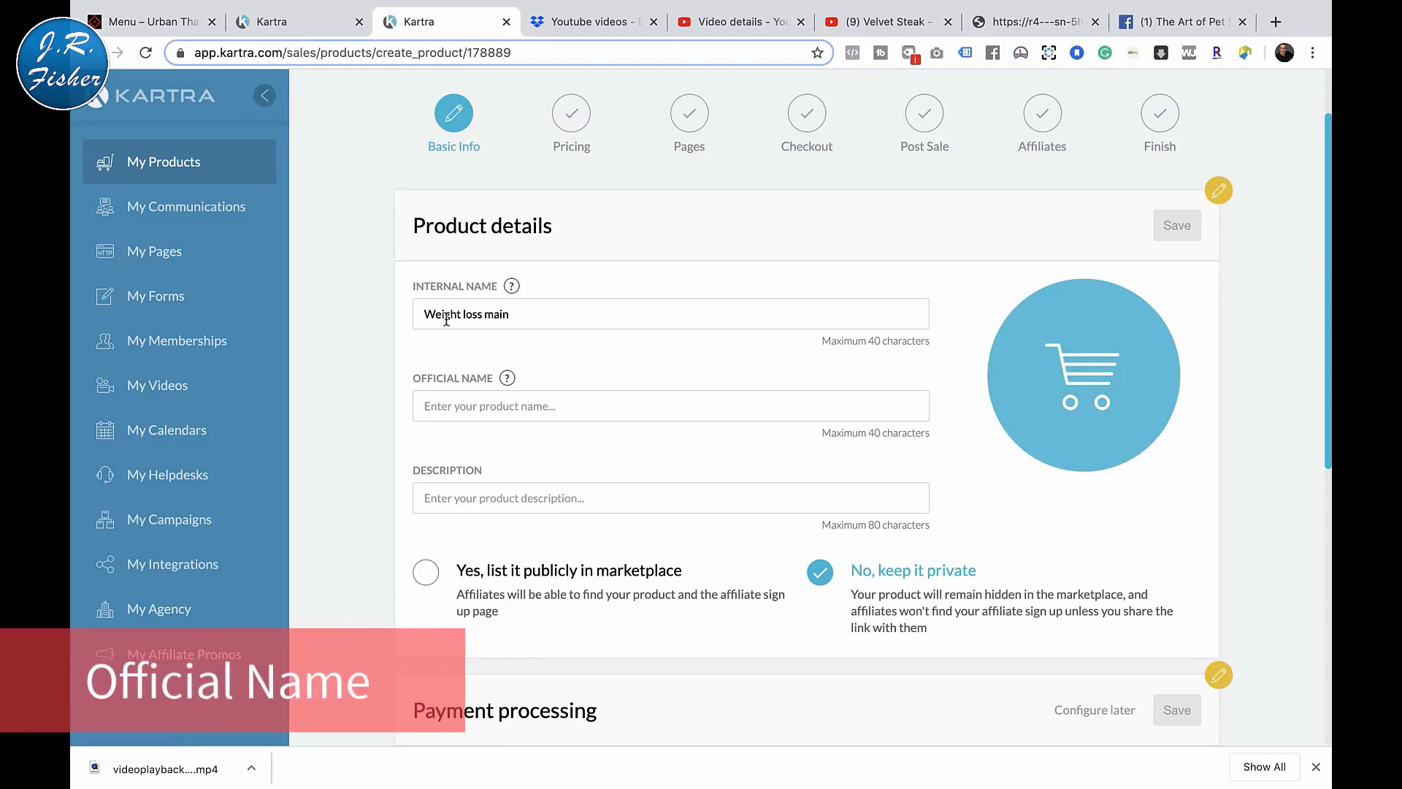
pyautogui.moveTo(513, 290)
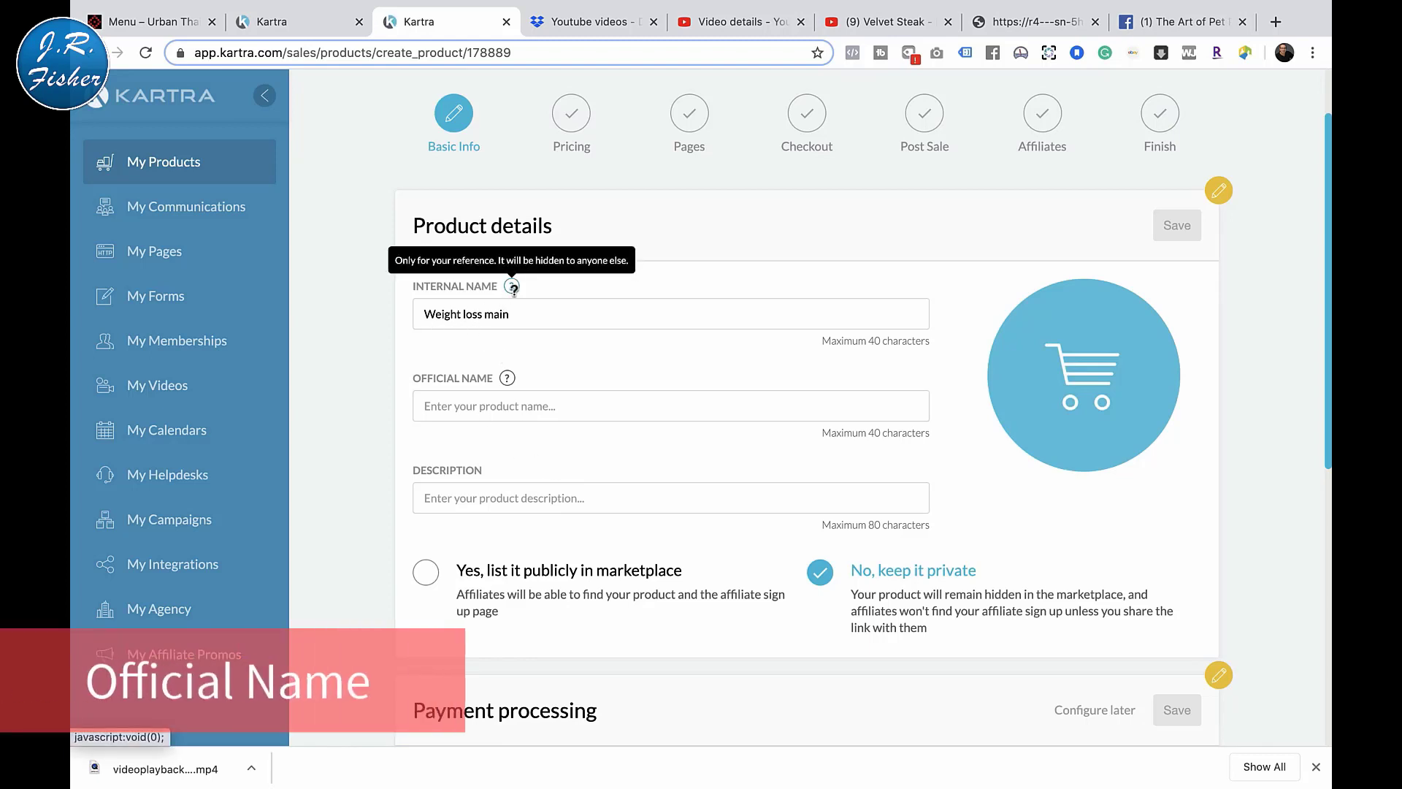
pyautogui.moveTo(508, 380)
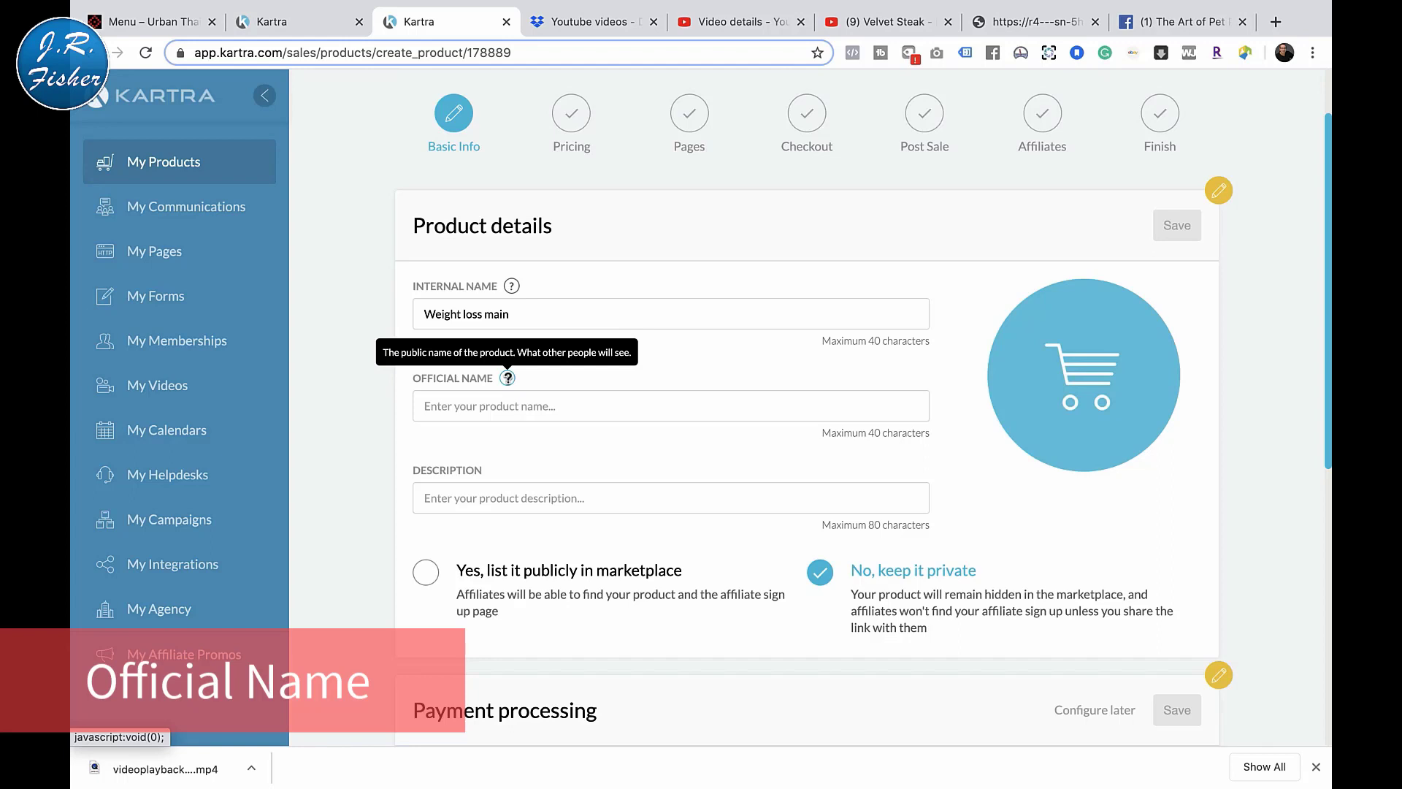
pyautogui.click(482, 311)
pyautogui.tripleClick(482, 312)
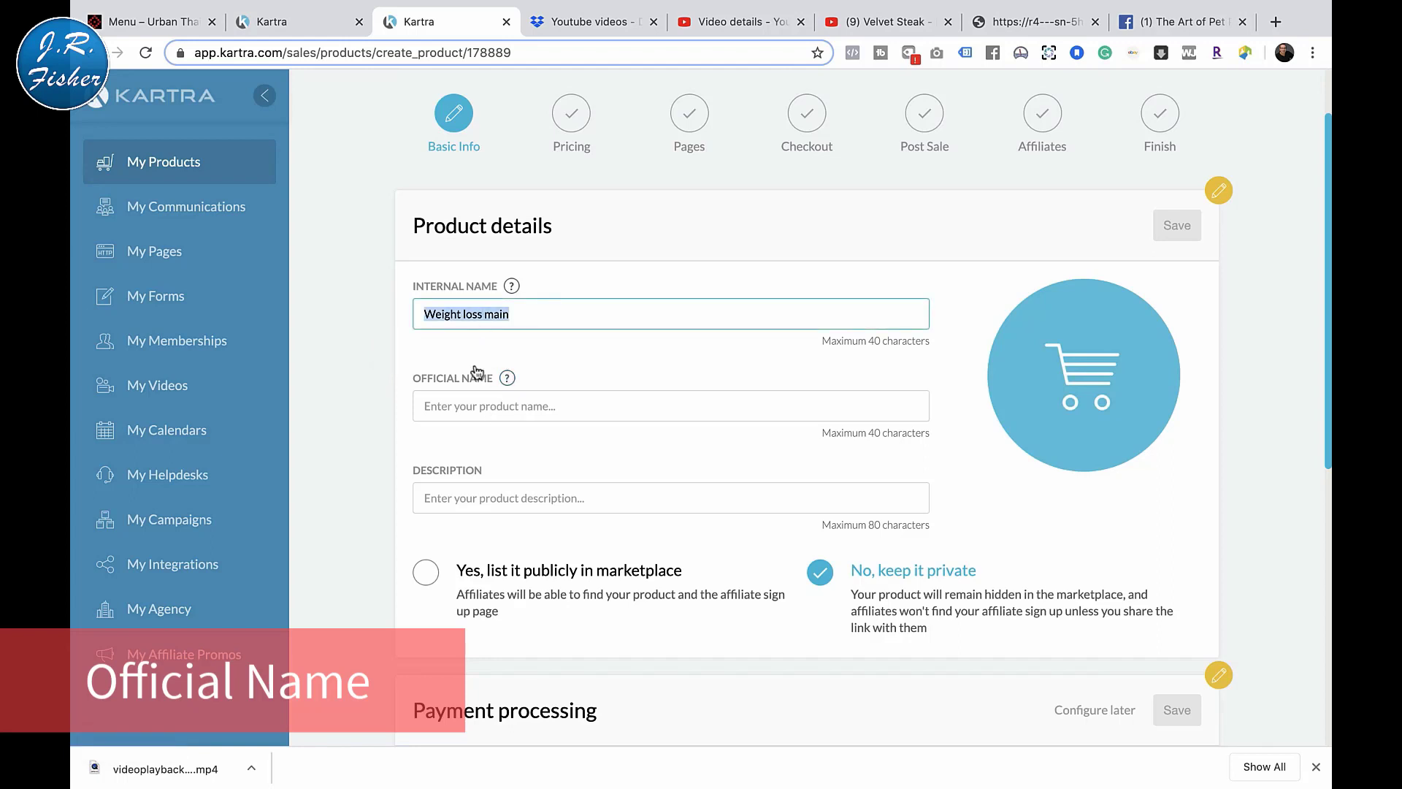
pyautogui.click(475, 404)
pyautogui.write('Weight loss main')
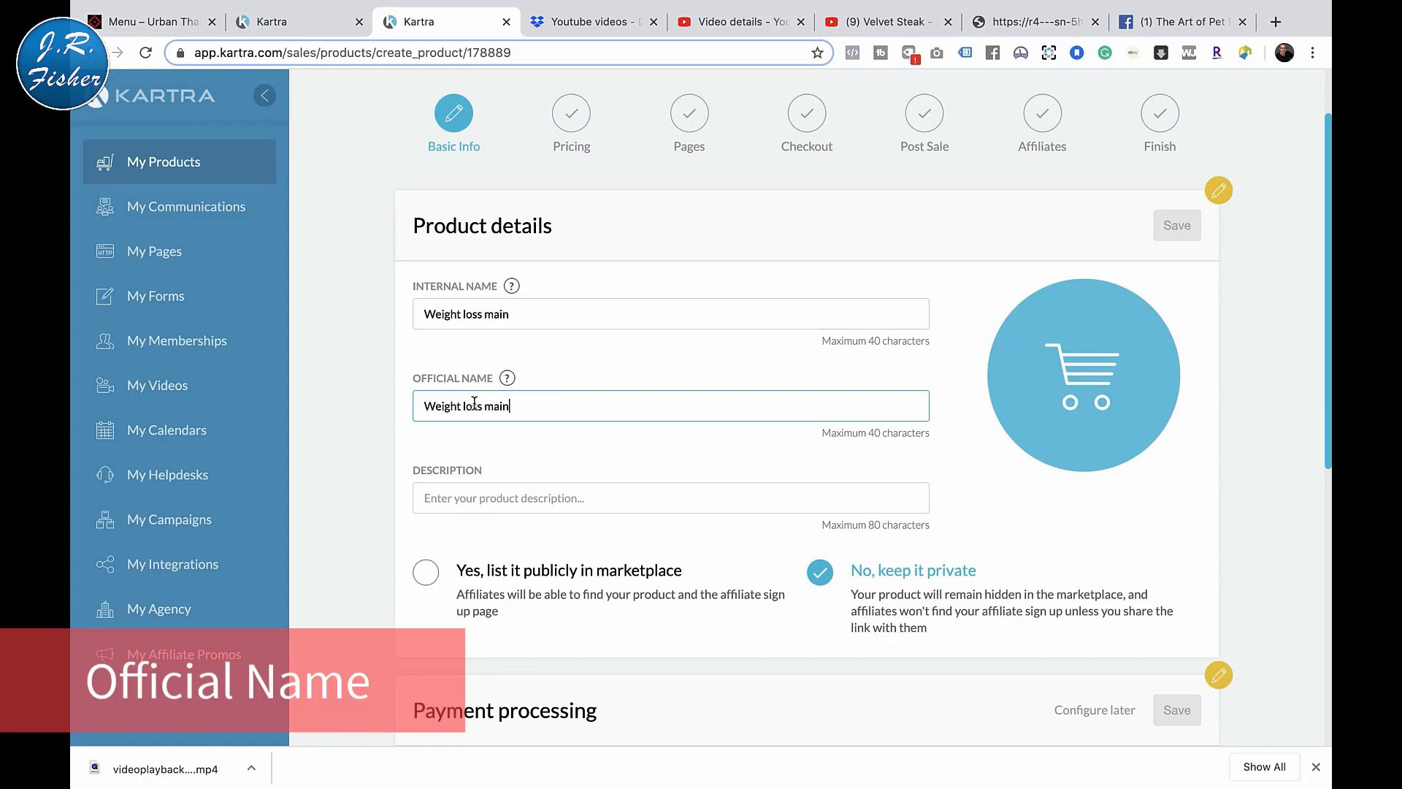
# Enter the product description "This is my main weight loss course"
pyautogui.click(516, 499)
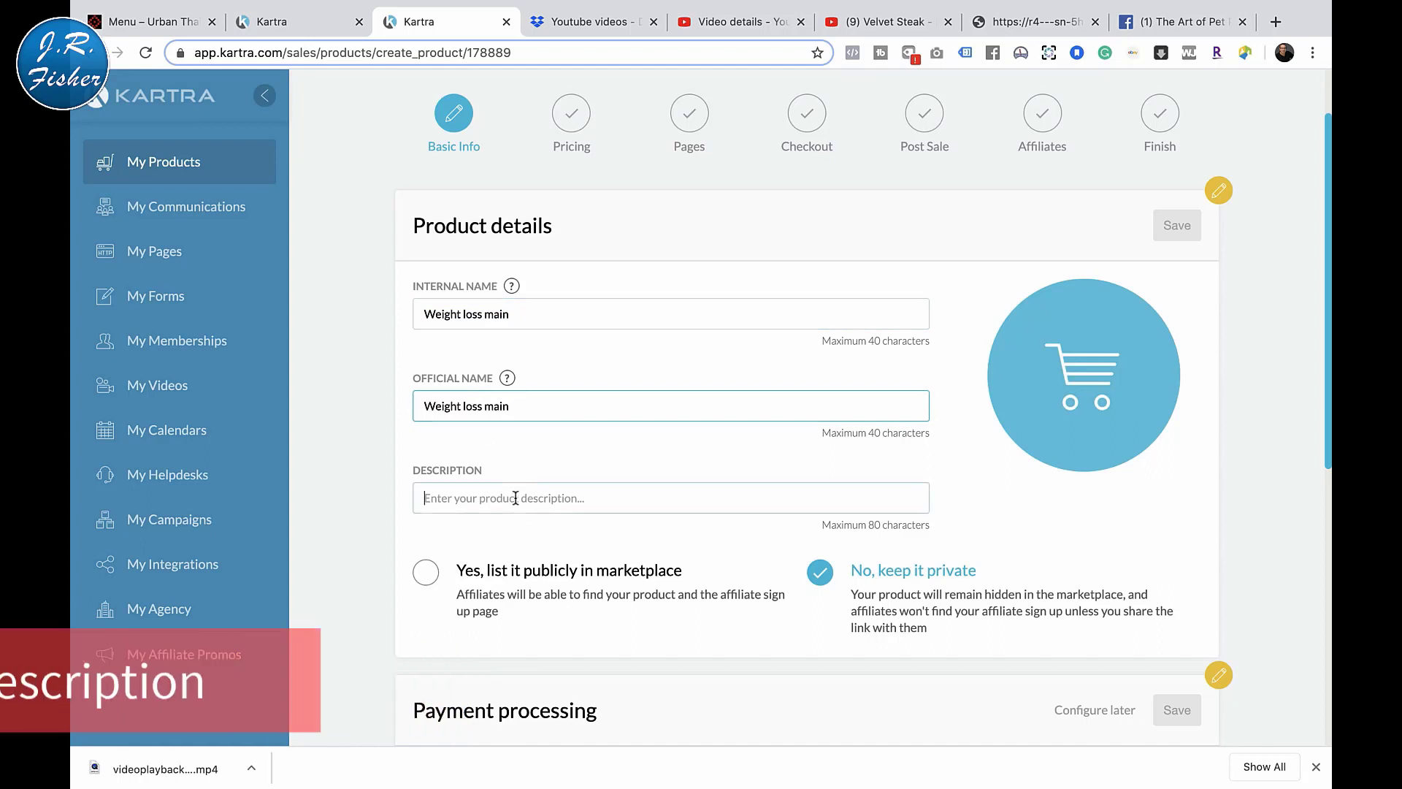
pyautogui.write('This i')
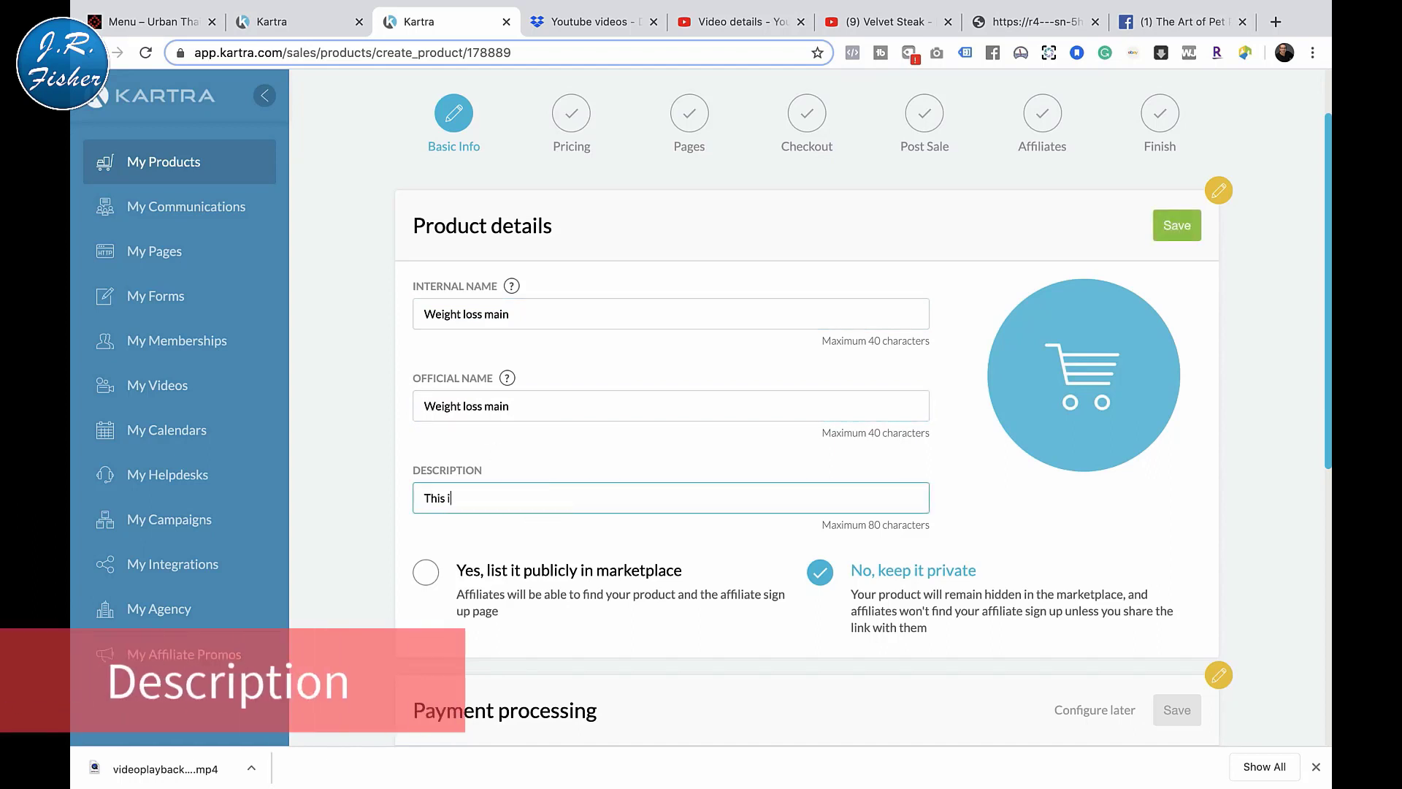
pyautogui.write('s my main weight loss course')
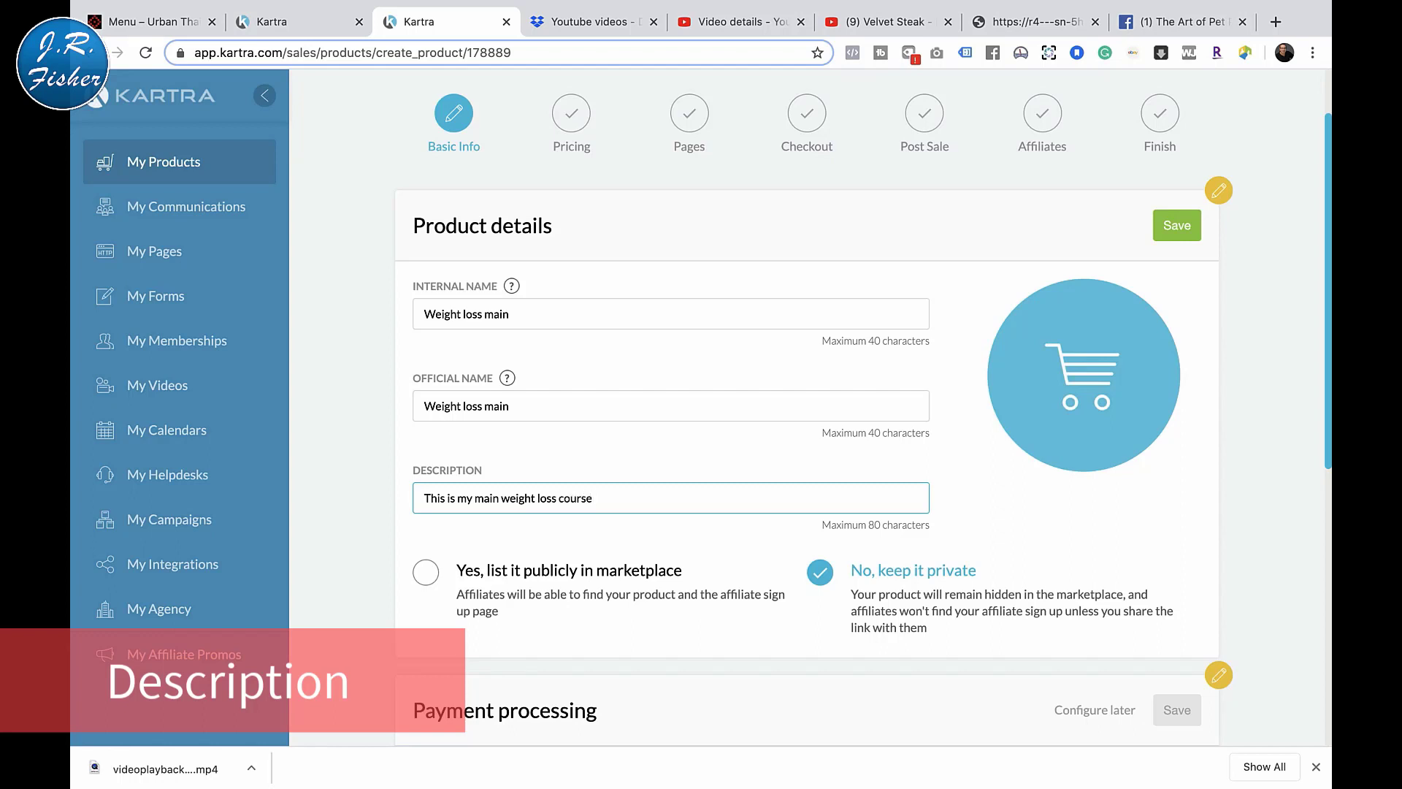
# List the product publicly in the marketplace under the Self Help and Personal Development niche
pyautogui.scroll(-3, 748, 440)
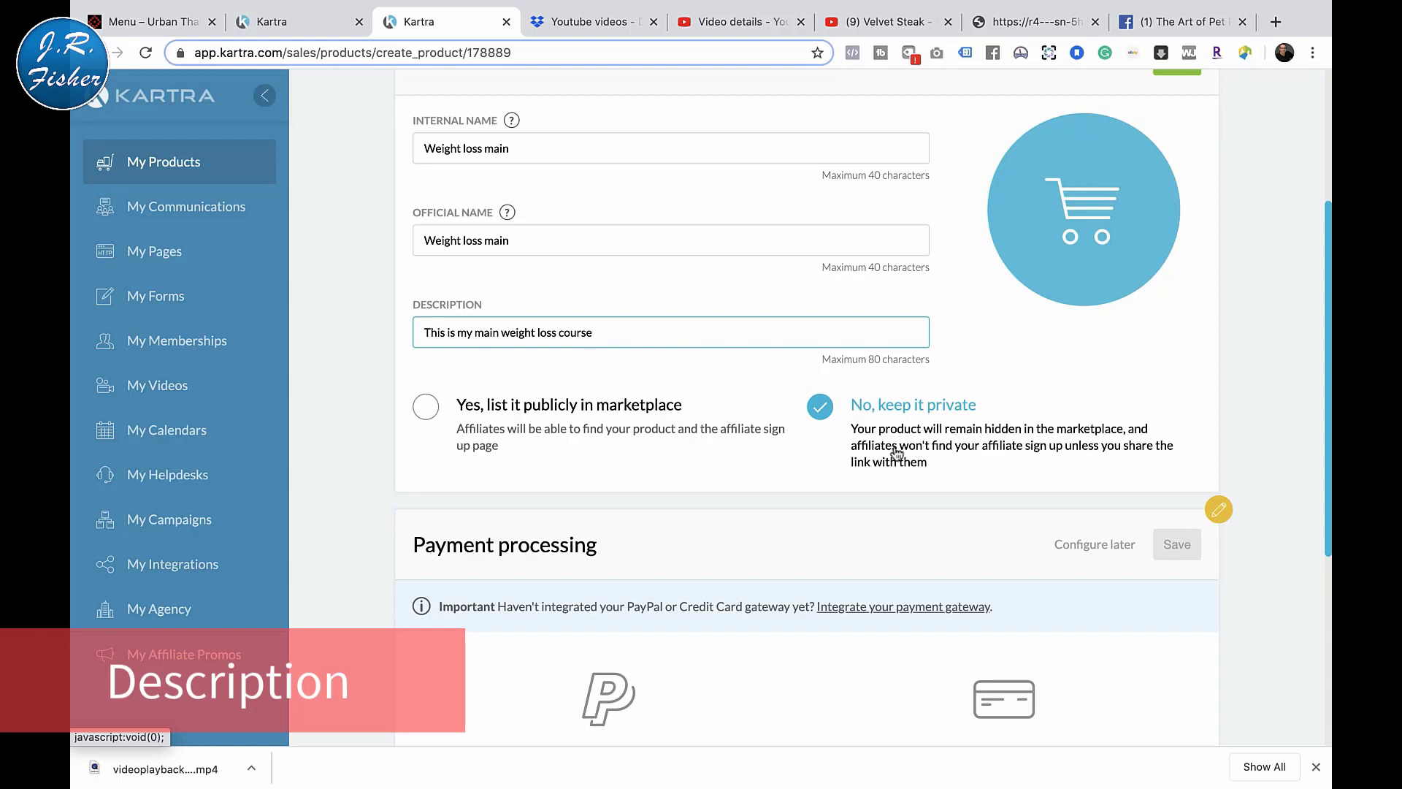
pyautogui.click(427, 408)
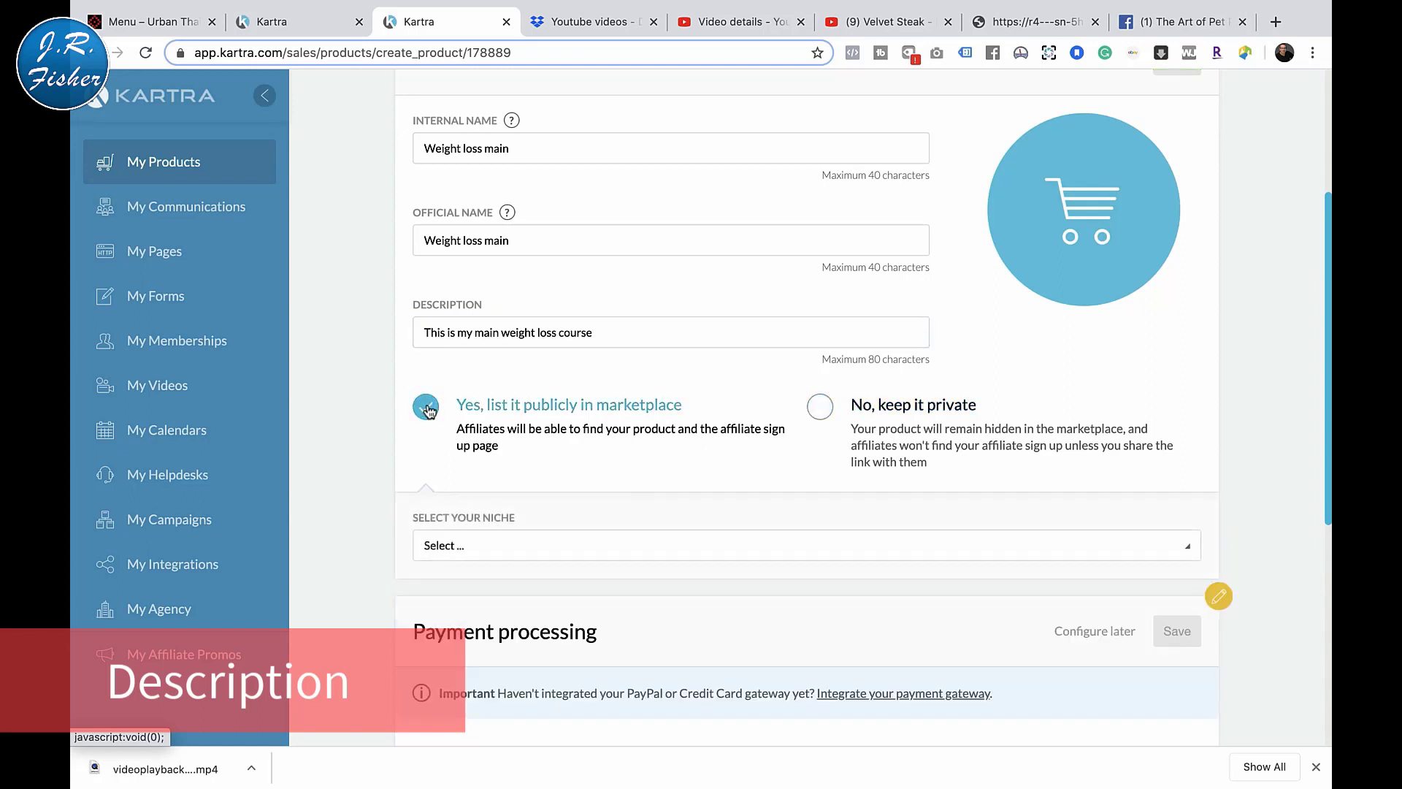
pyautogui.click(658, 547)
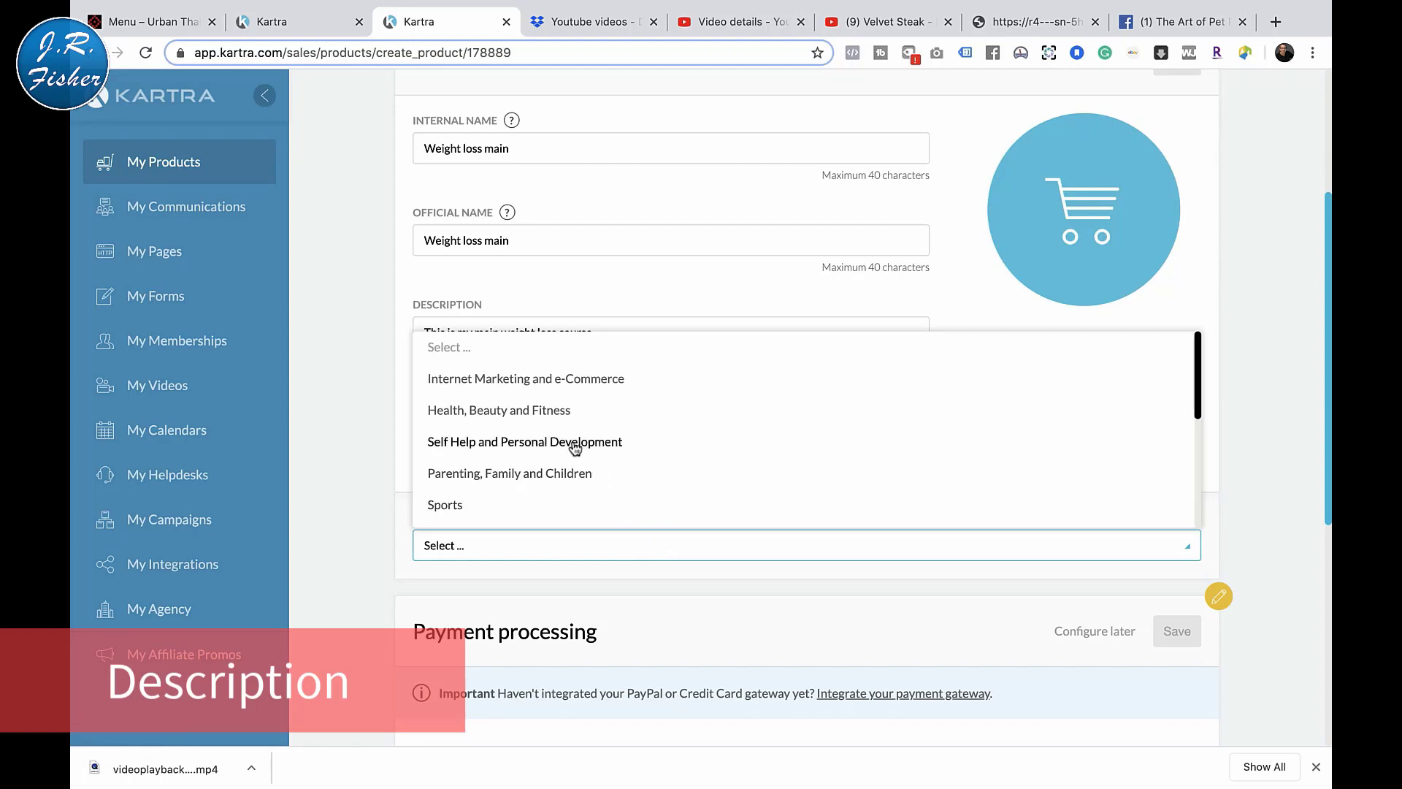
pyautogui.scroll(-5, 575, 448)
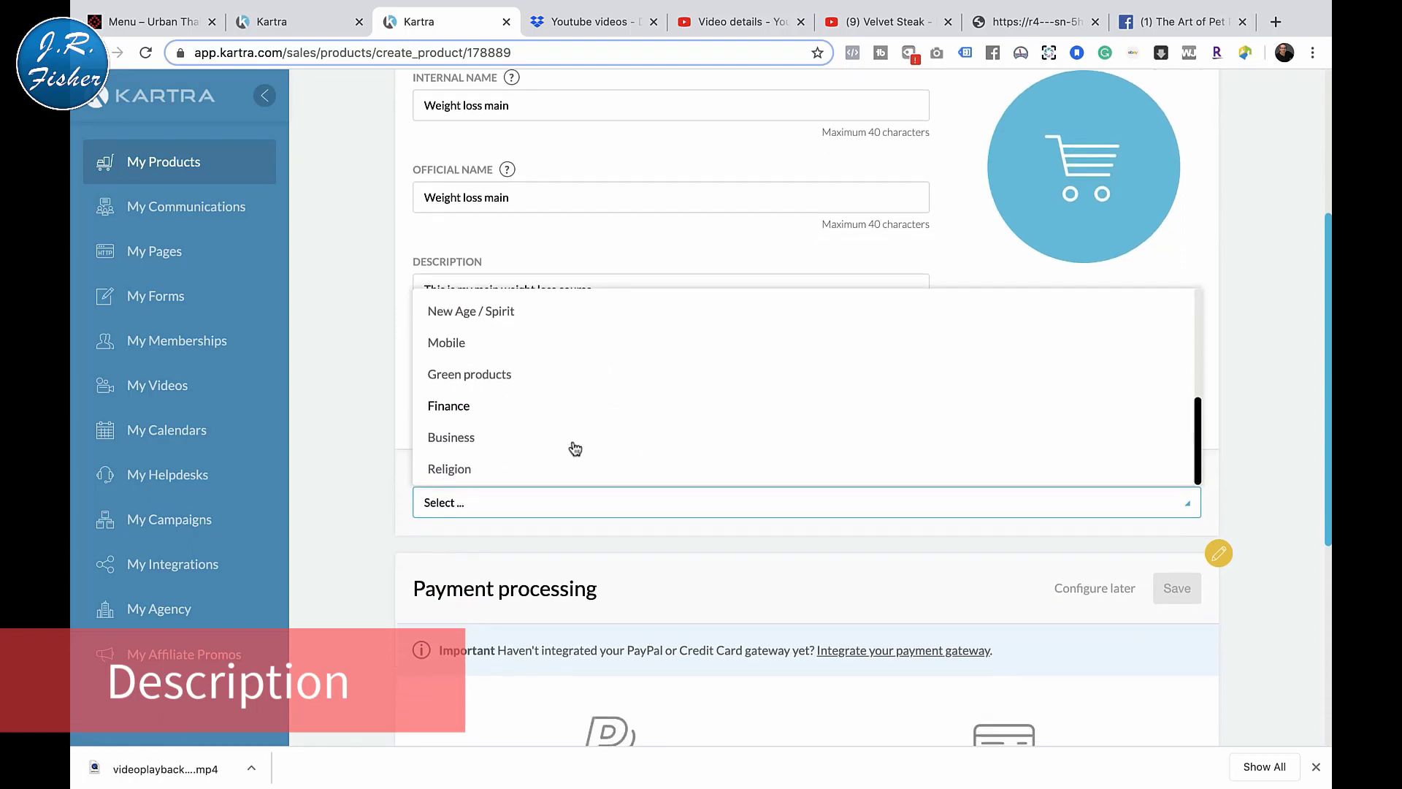
pyautogui.scroll(5, 576, 449)
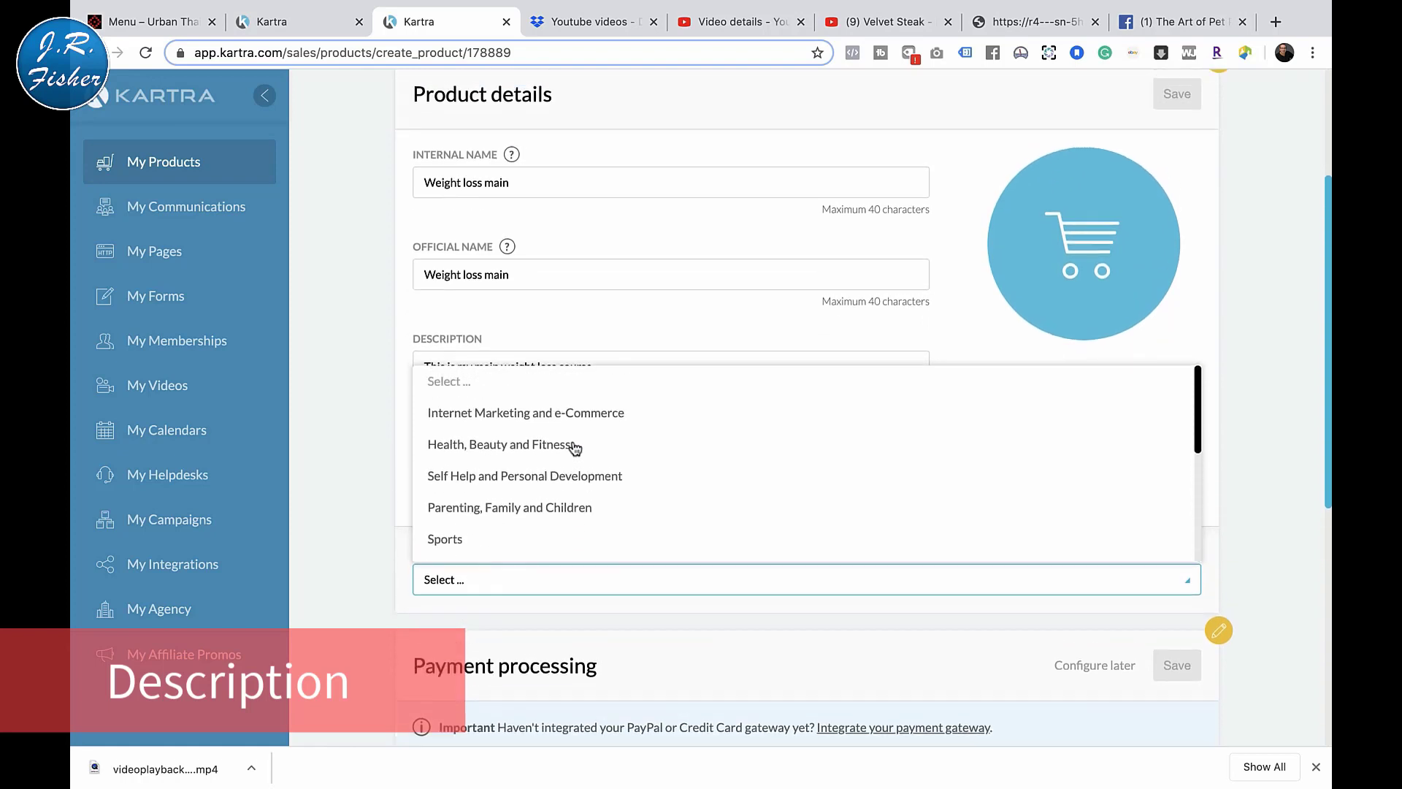
pyautogui.scroll(1, 576, 449)
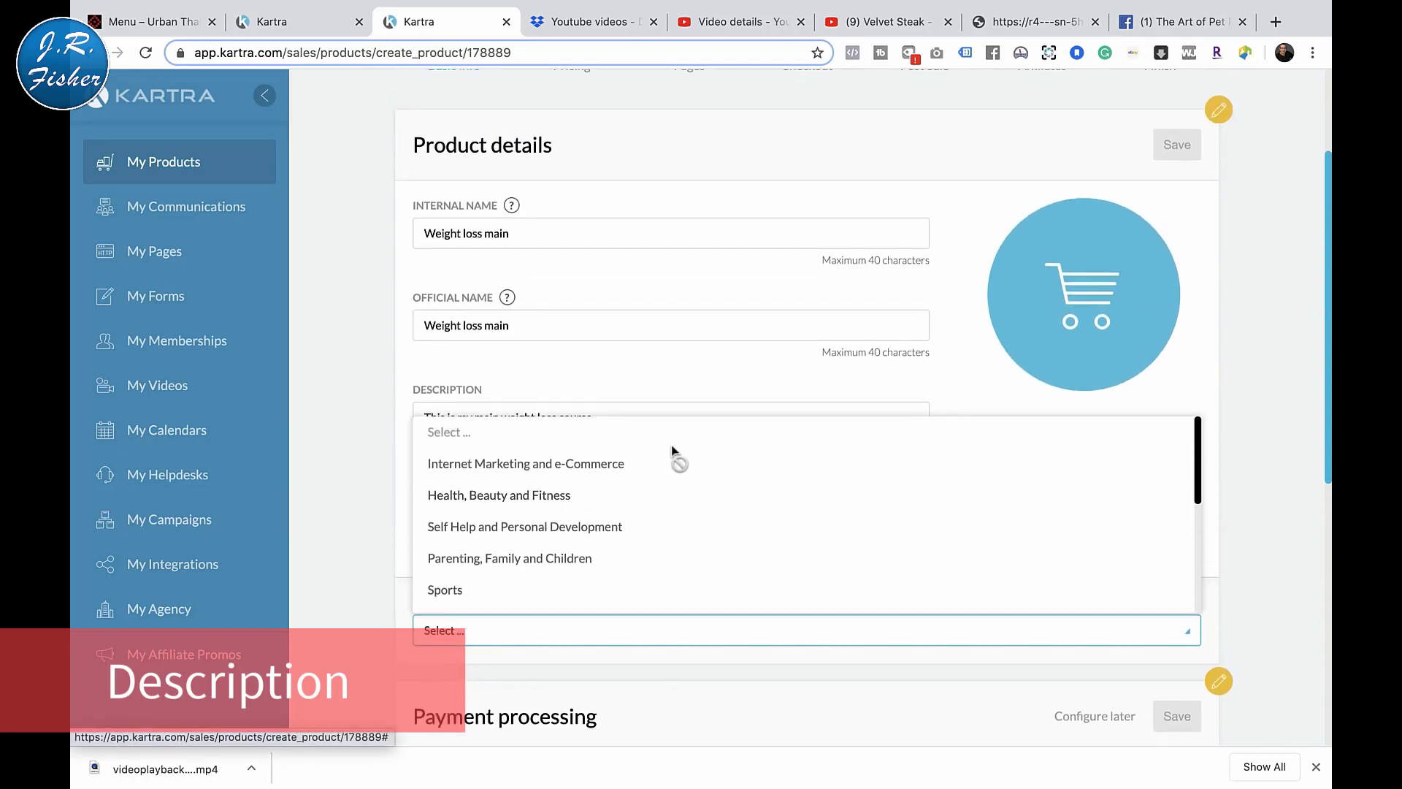
pyautogui.scroll(-1, 661, 454)
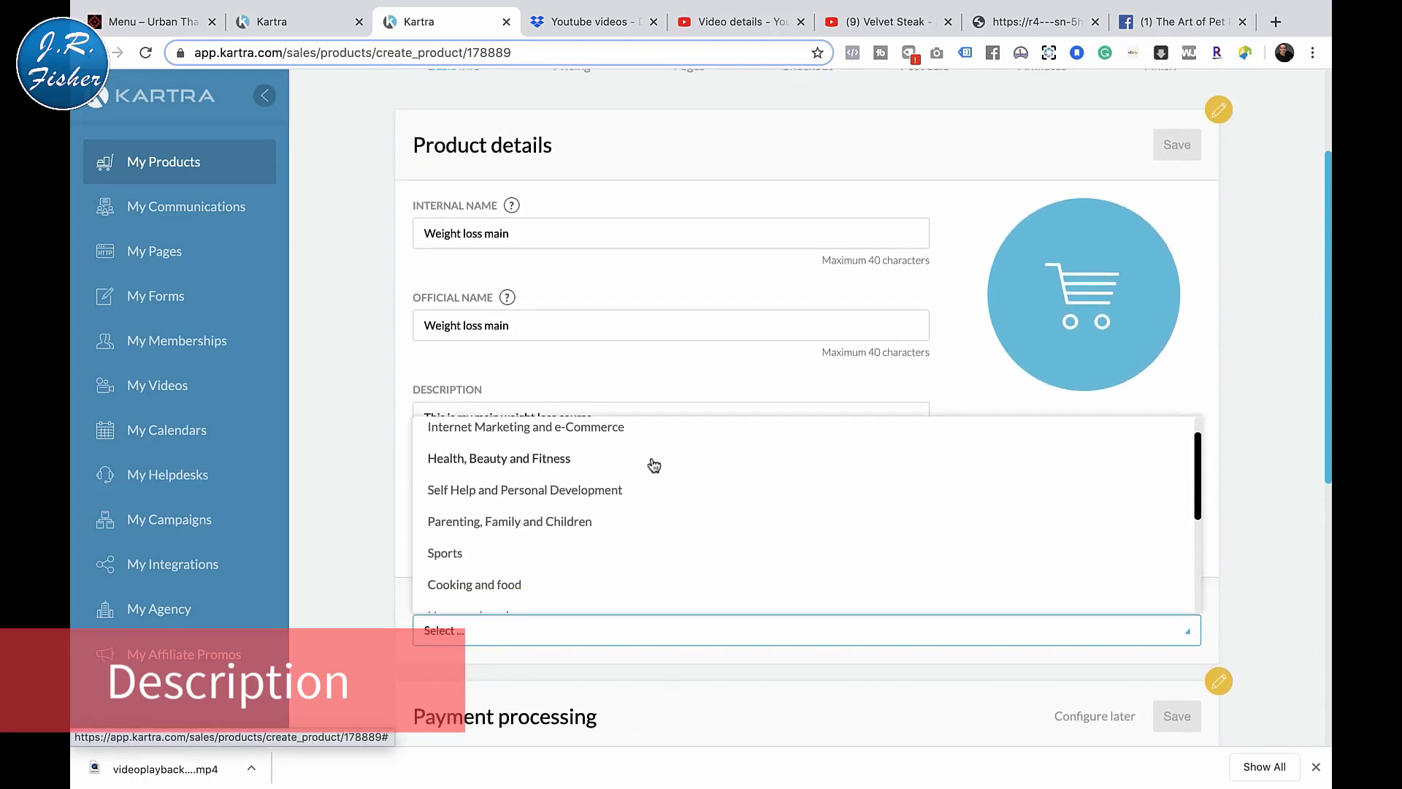
pyautogui.click(559, 491)
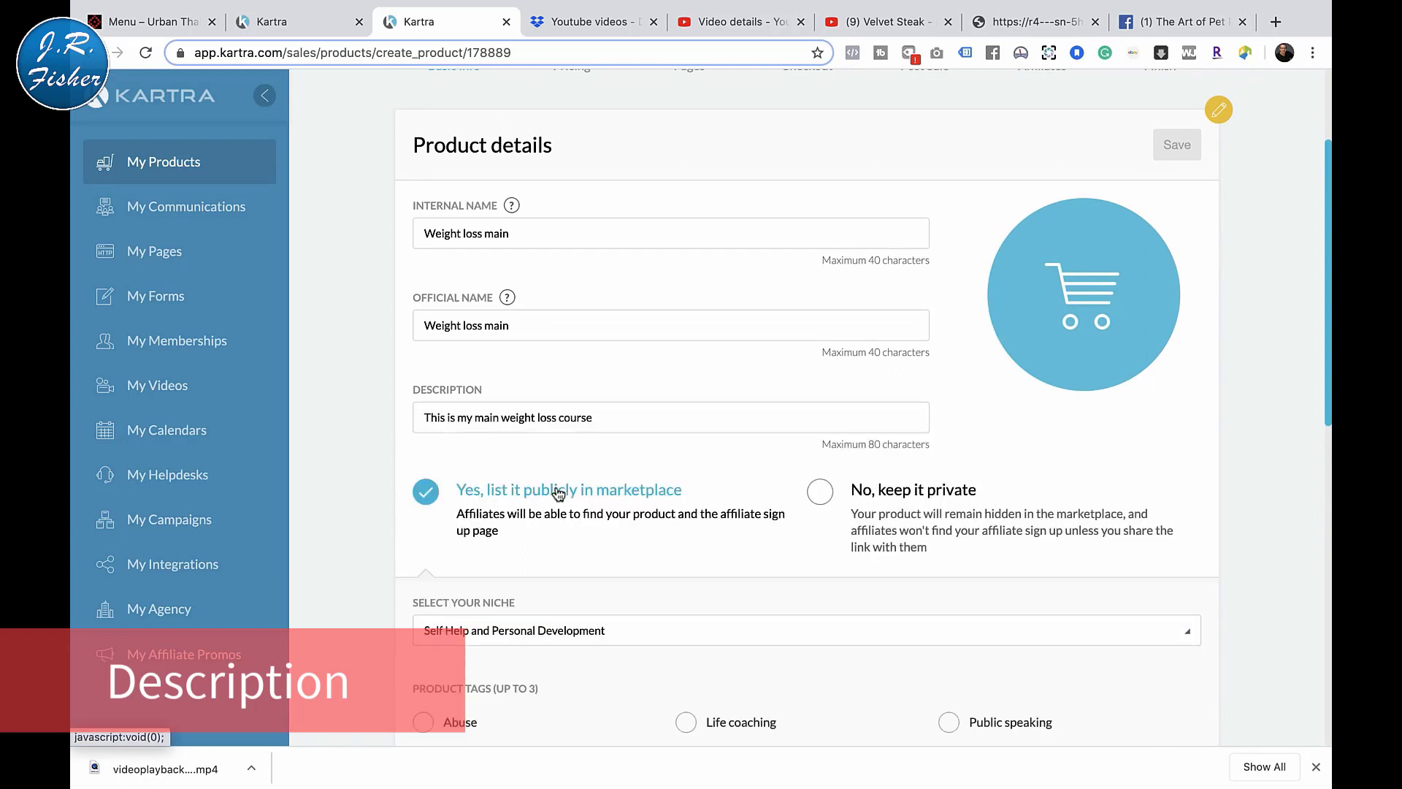
# Assign the product tags Self help, Personal development and Life coaching
pyautogui.scroll(-3, 559, 493)
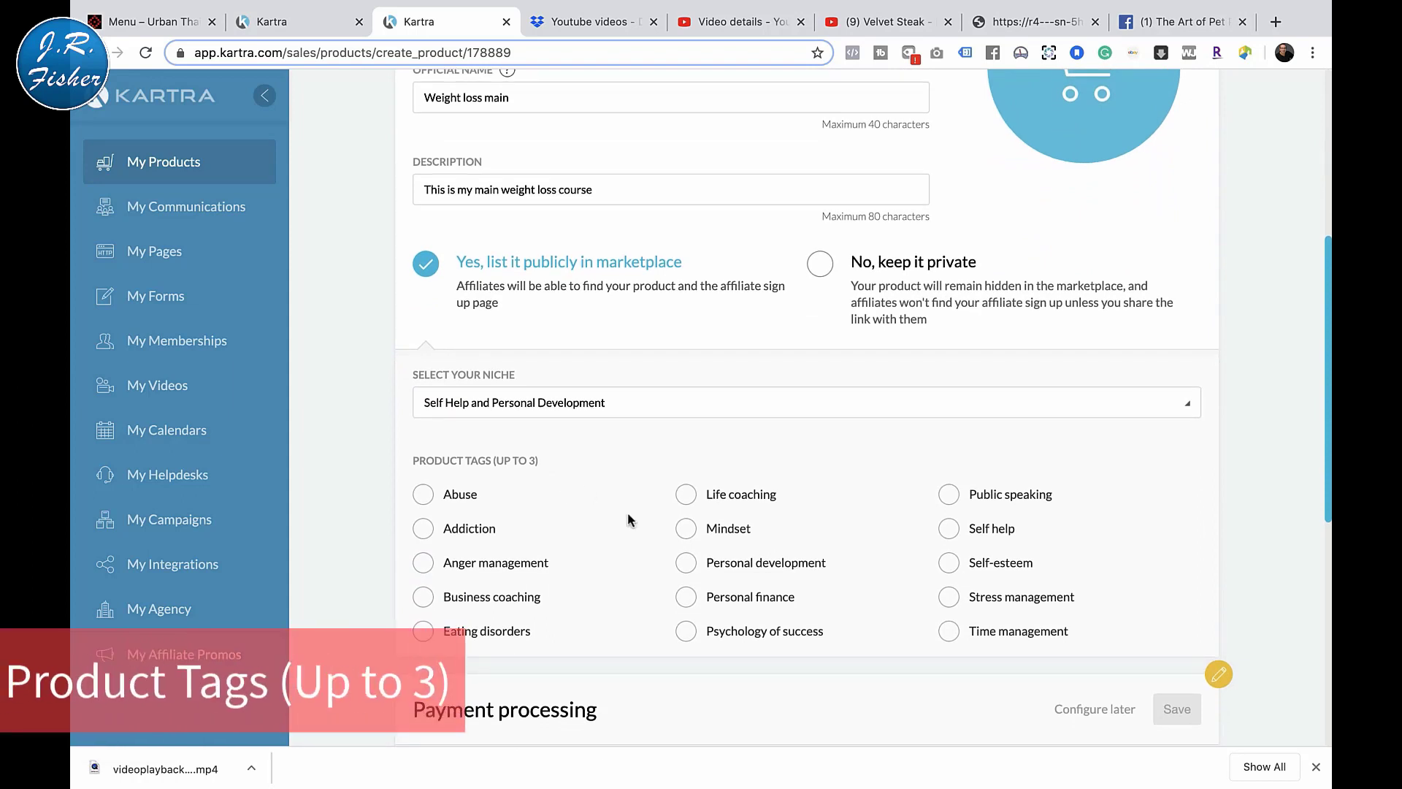
pyautogui.scroll(-1, 650, 562)
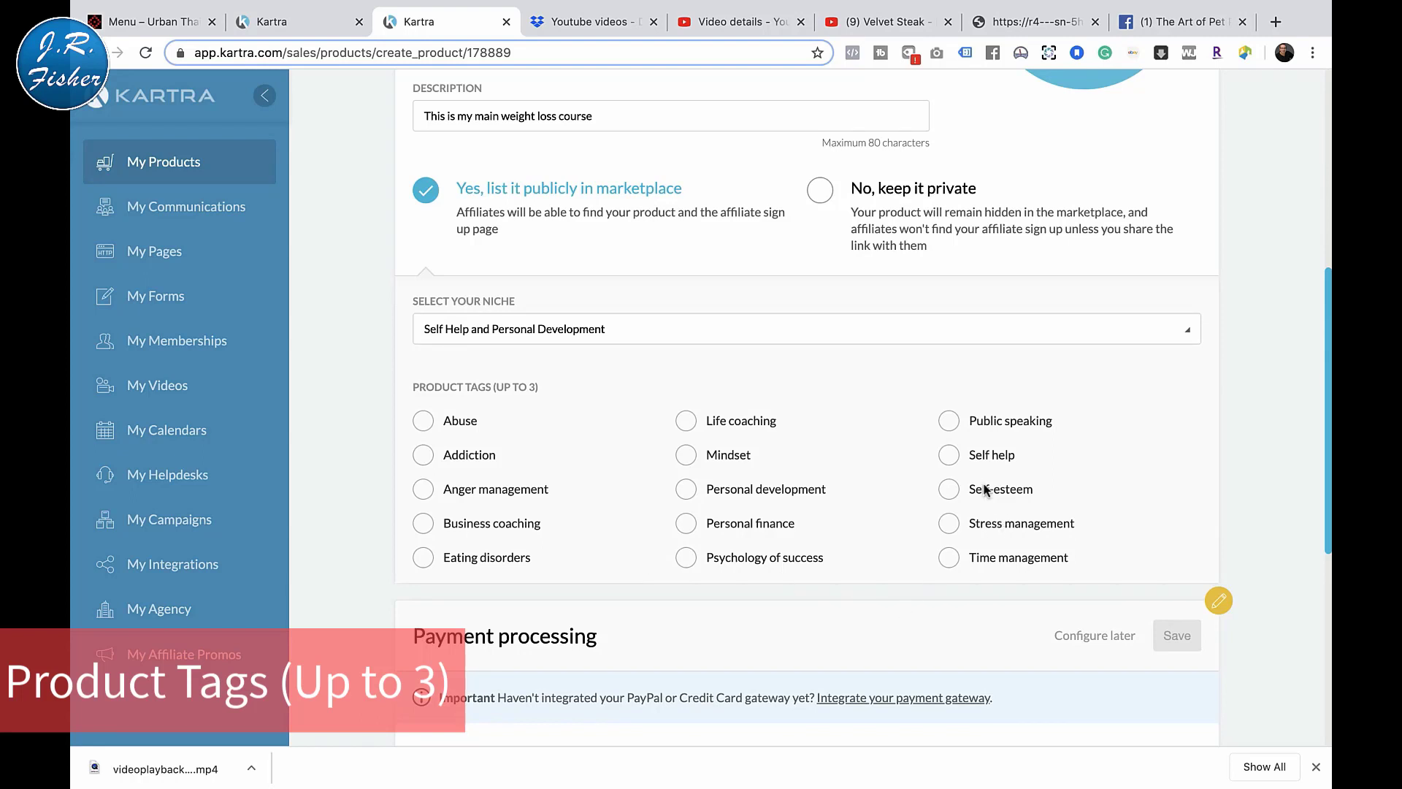
pyautogui.click(950, 457)
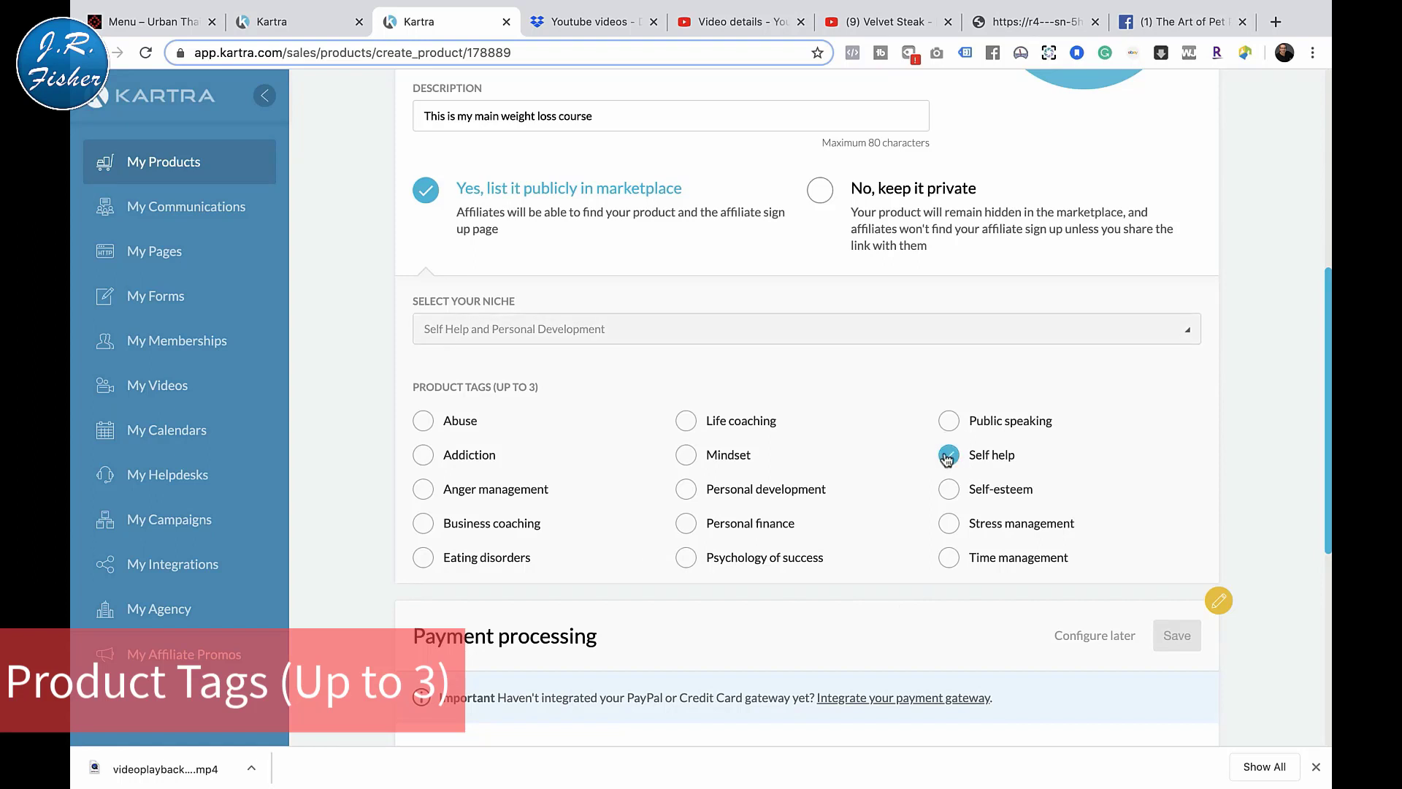
pyautogui.click(686, 491)
pyautogui.click(686, 421)
# Enable PayPal payments for the product using the available integrated PayPal account
pyautogui.scroll(-1, 839, 467)
pyautogui.scroll(-3, 839, 468)
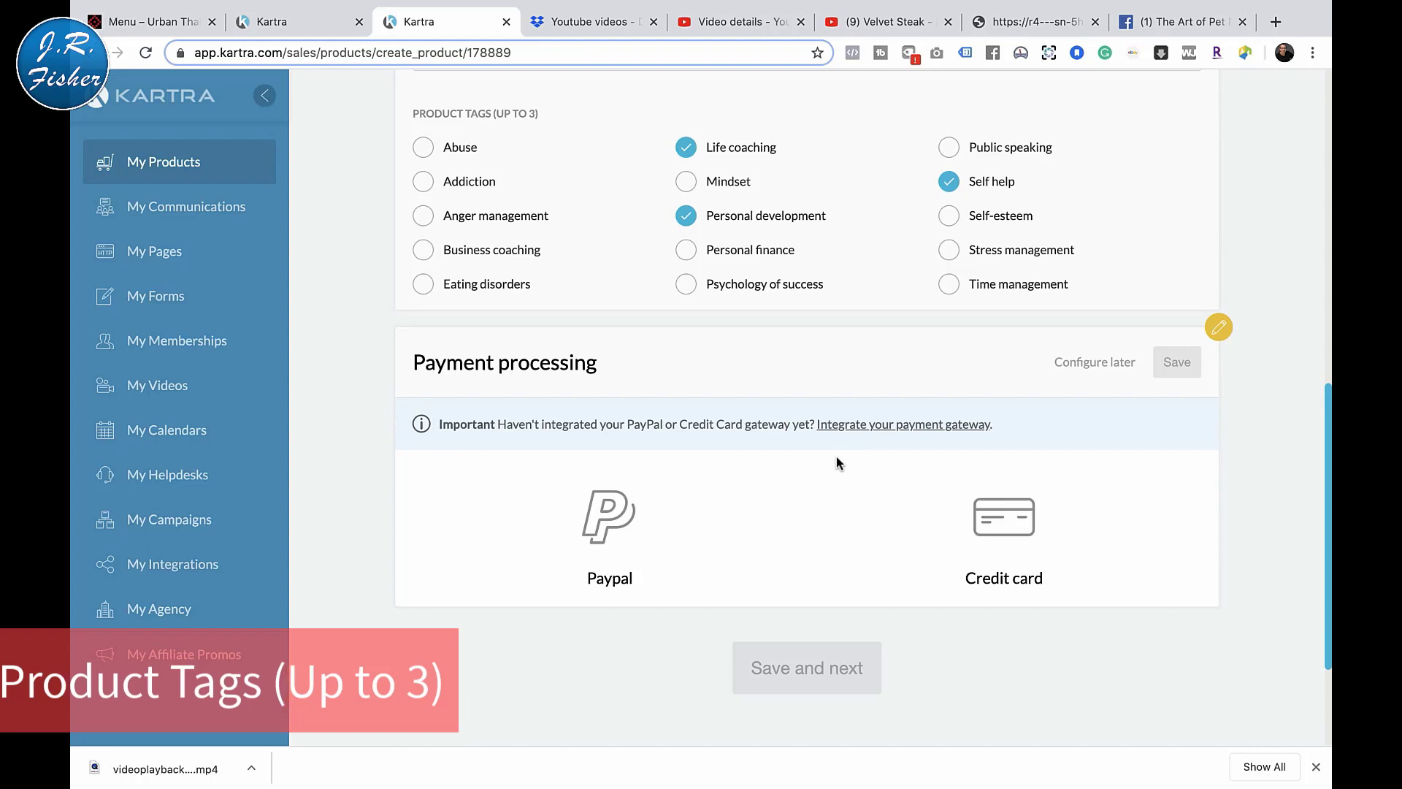
pyautogui.click(606, 527)
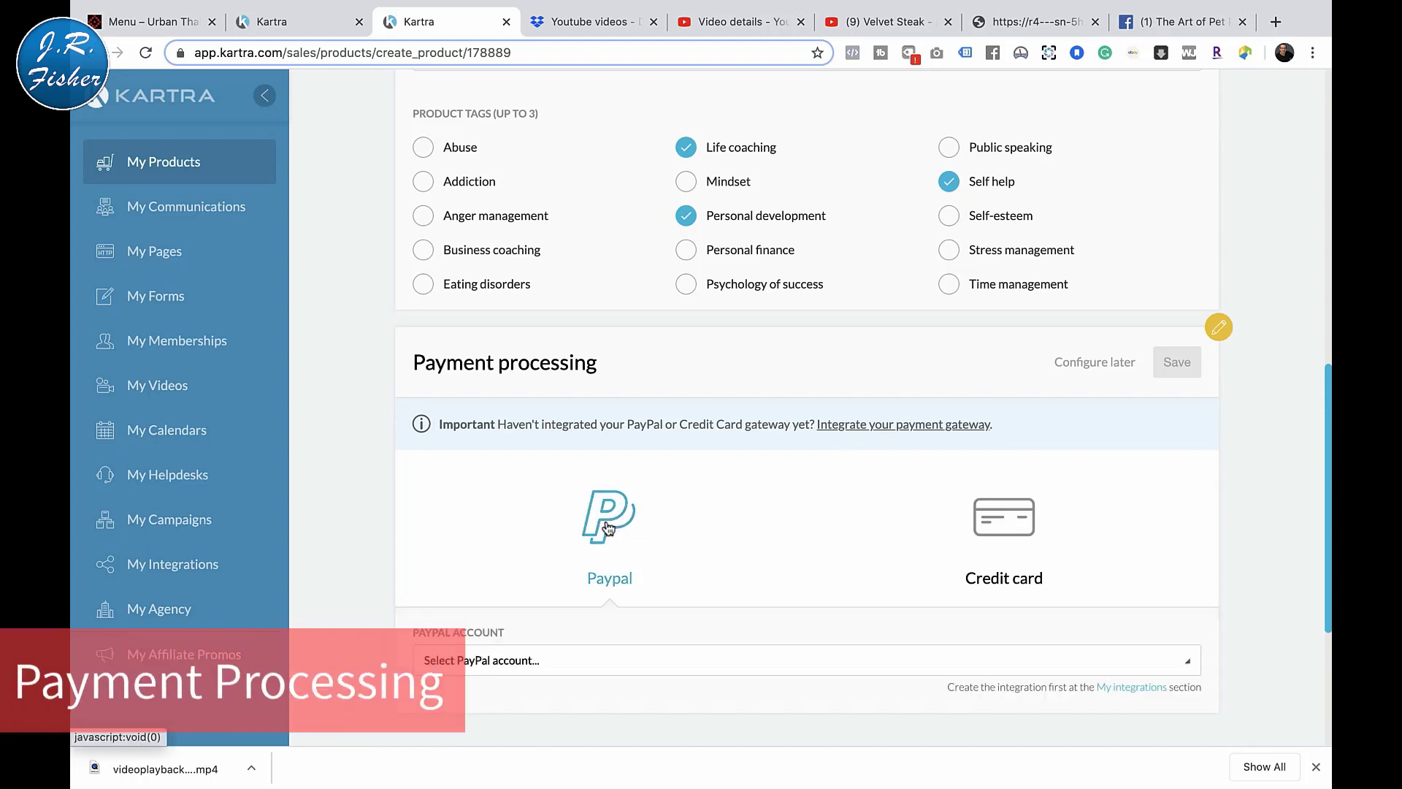
pyautogui.click(553, 661)
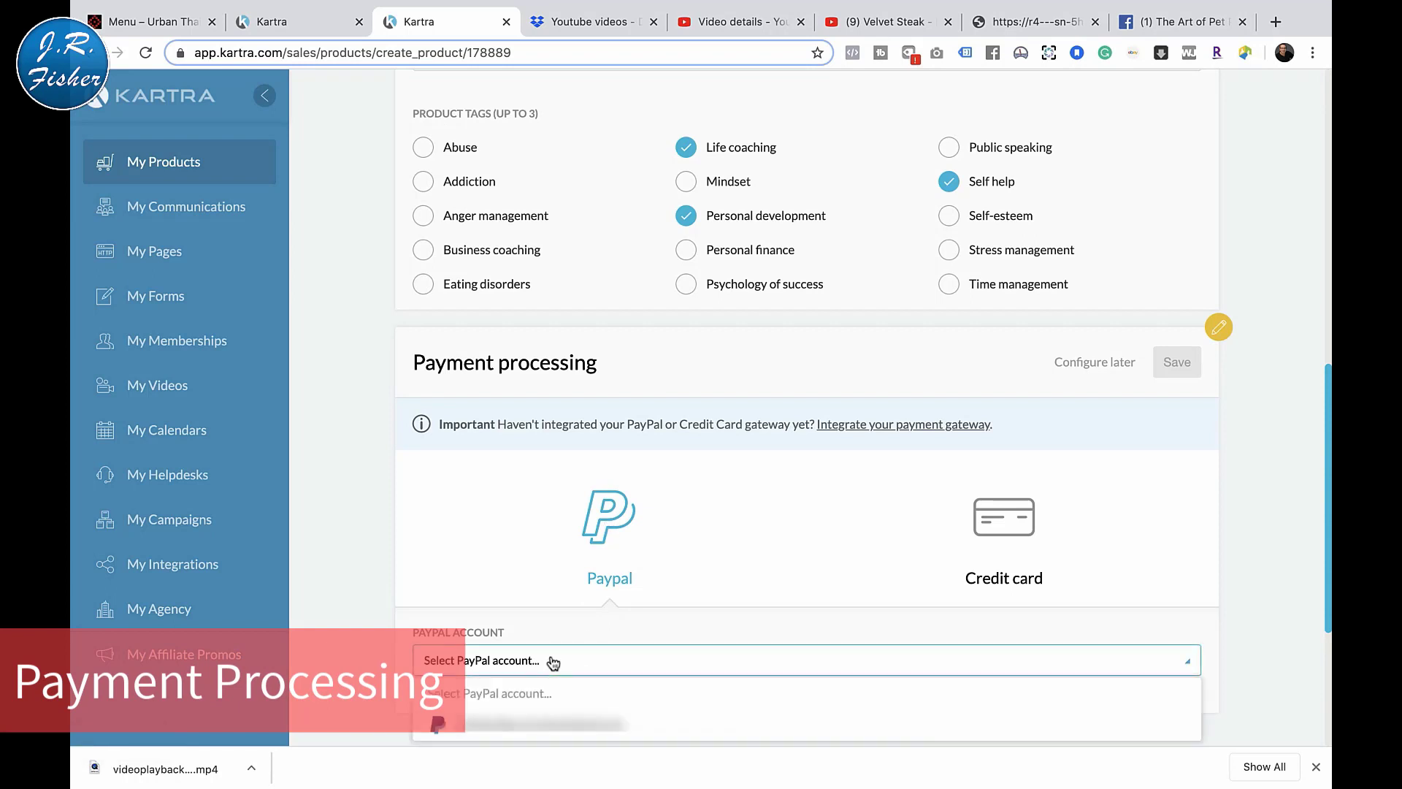
pyautogui.click(539, 729)
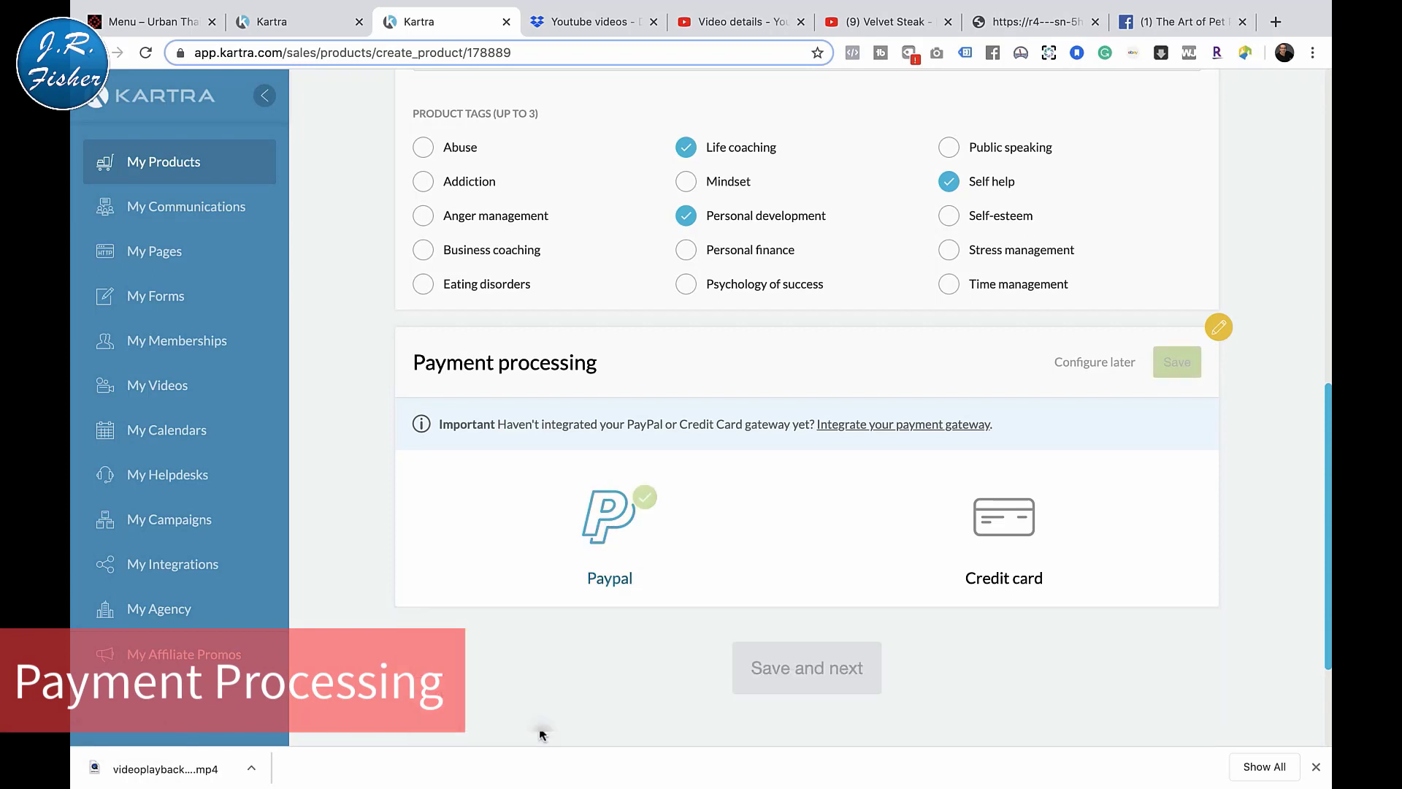
# Enable credit card payments with the first listed gateway and save the payment processing settings
pyautogui.click(1027, 532)
pyautogui.click(690, 660)
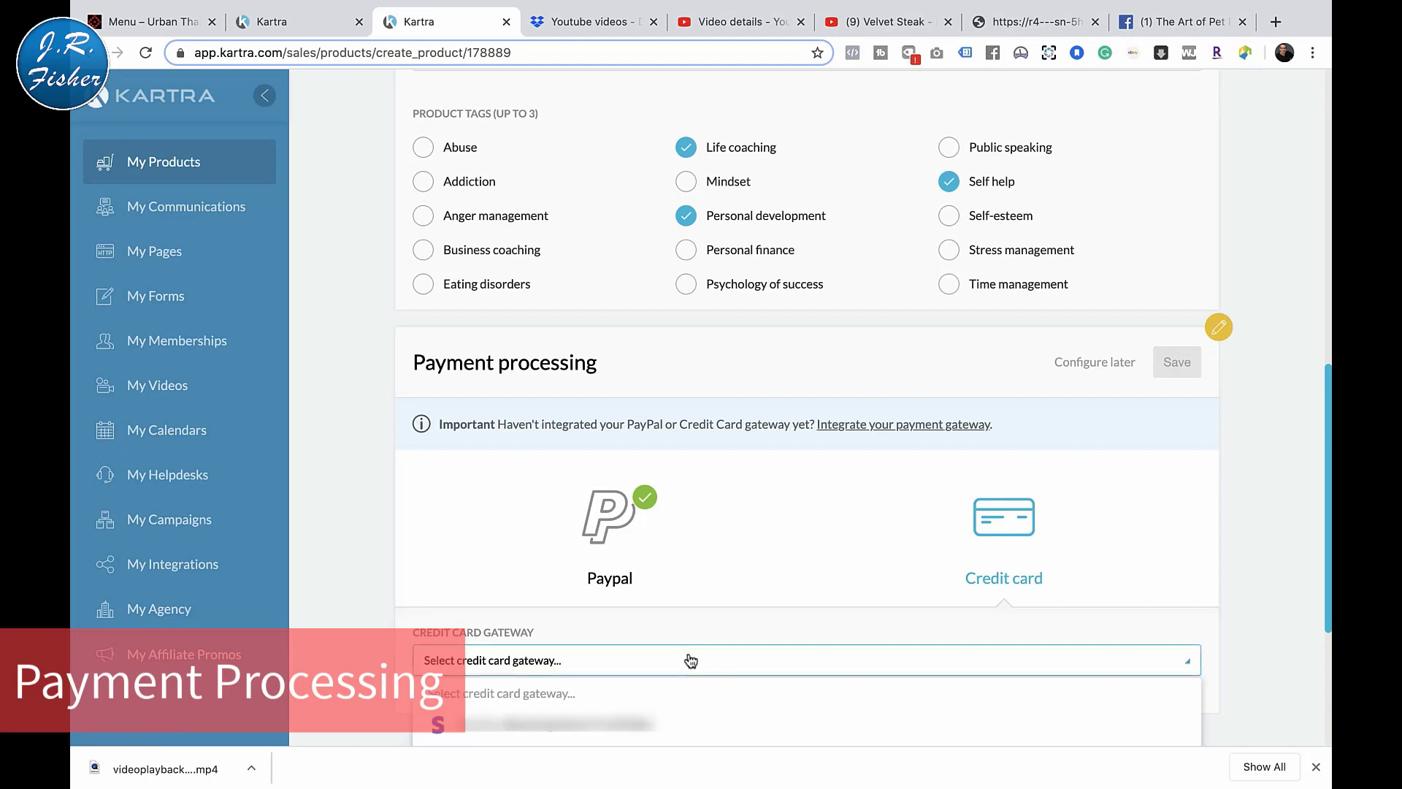
pyautogui.click(650, 725)
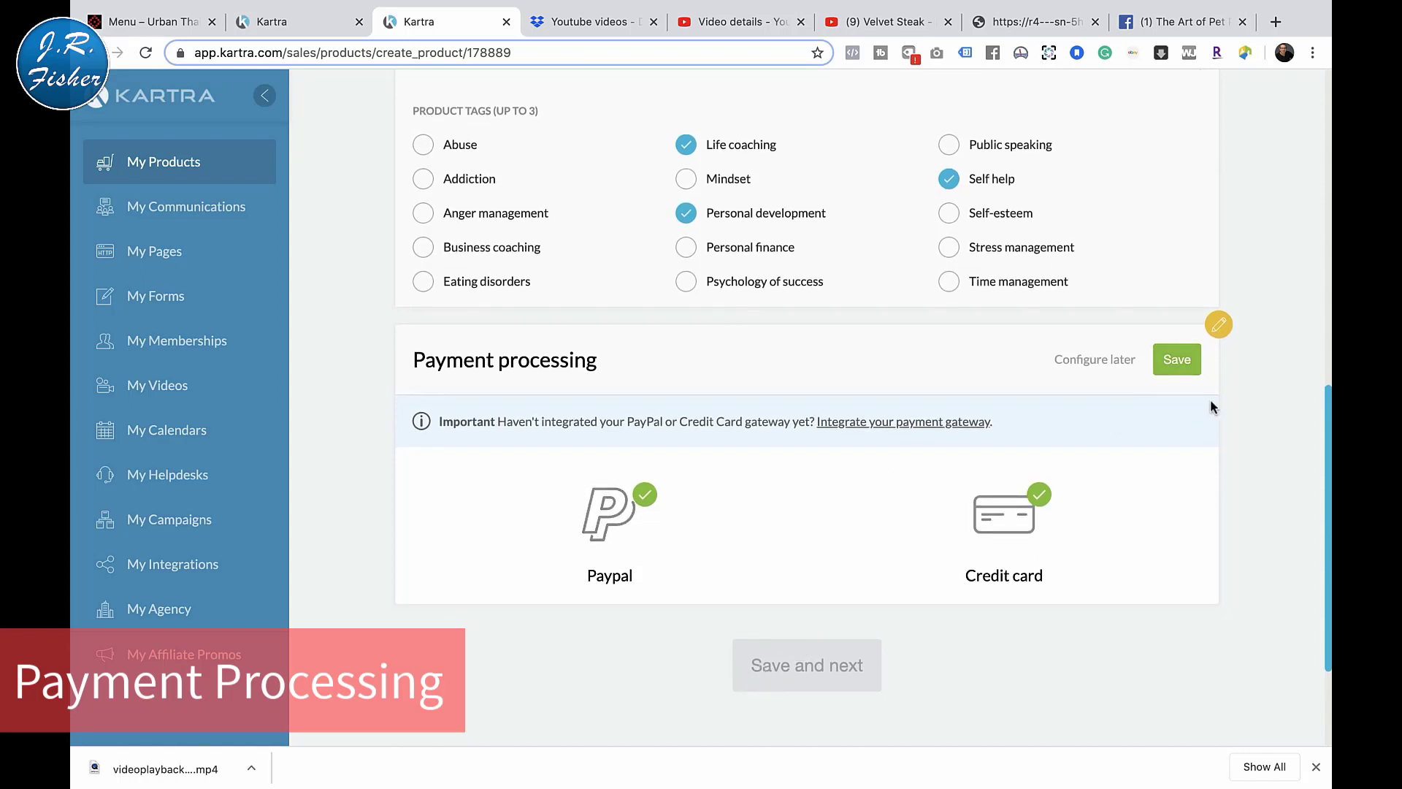
pyautogui.click(1177, 360)
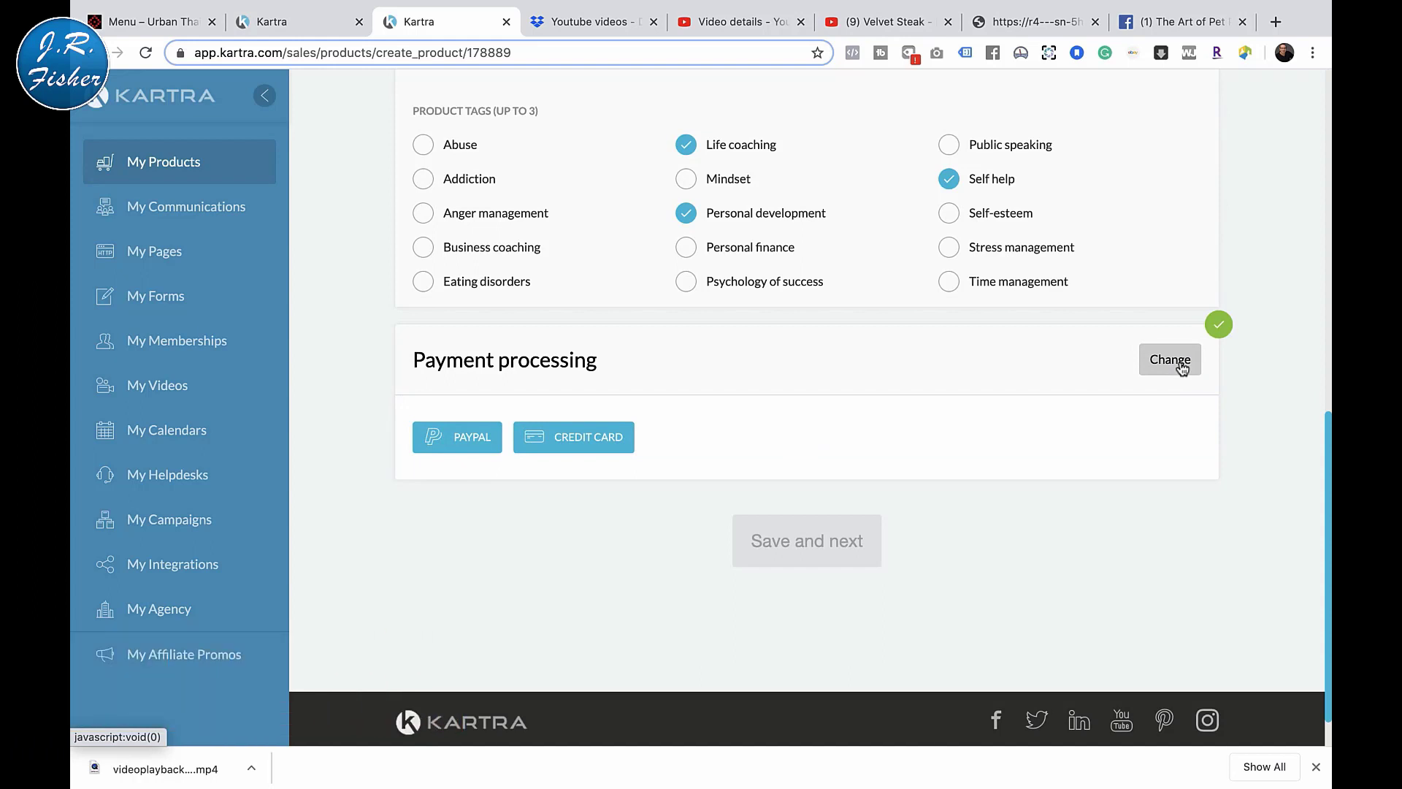
pyautogui.scroll(6, 1181, 367)
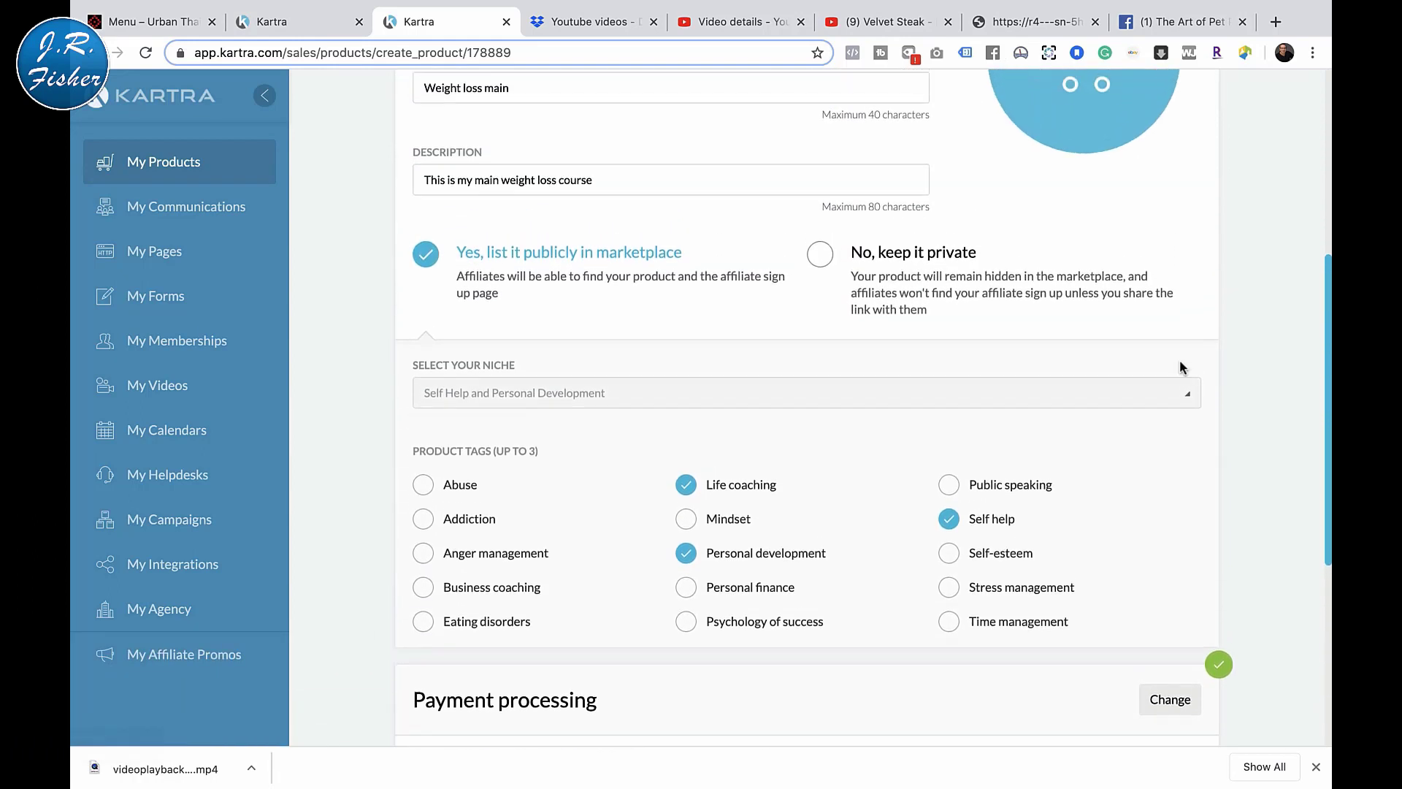
pyautogui.scroll(3, 1181, 366)
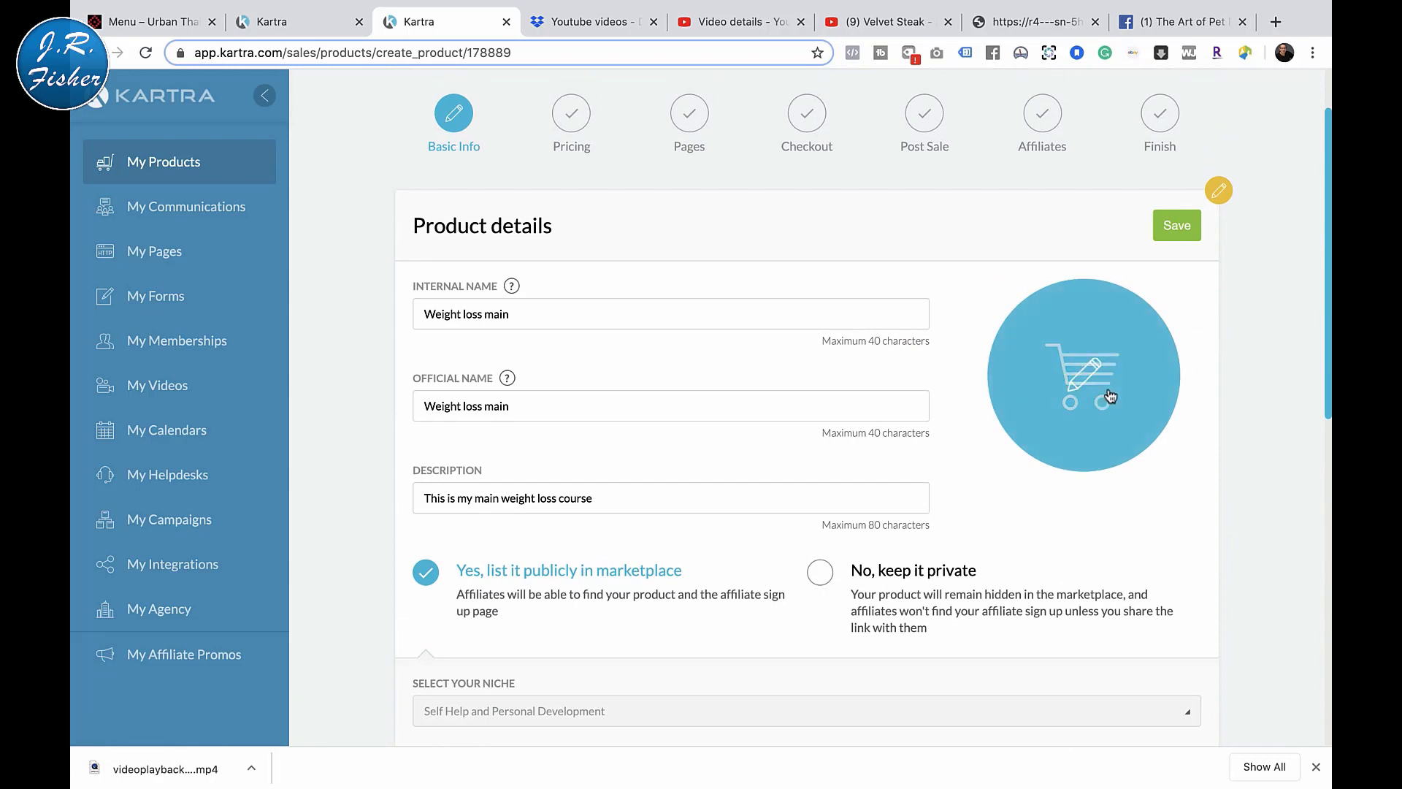
pyautogui.scroll(-8, 1111, 395)
pyautogui.scroll(-3, 1110, 395)
pyautogui.scroll(12, 1014, 441)
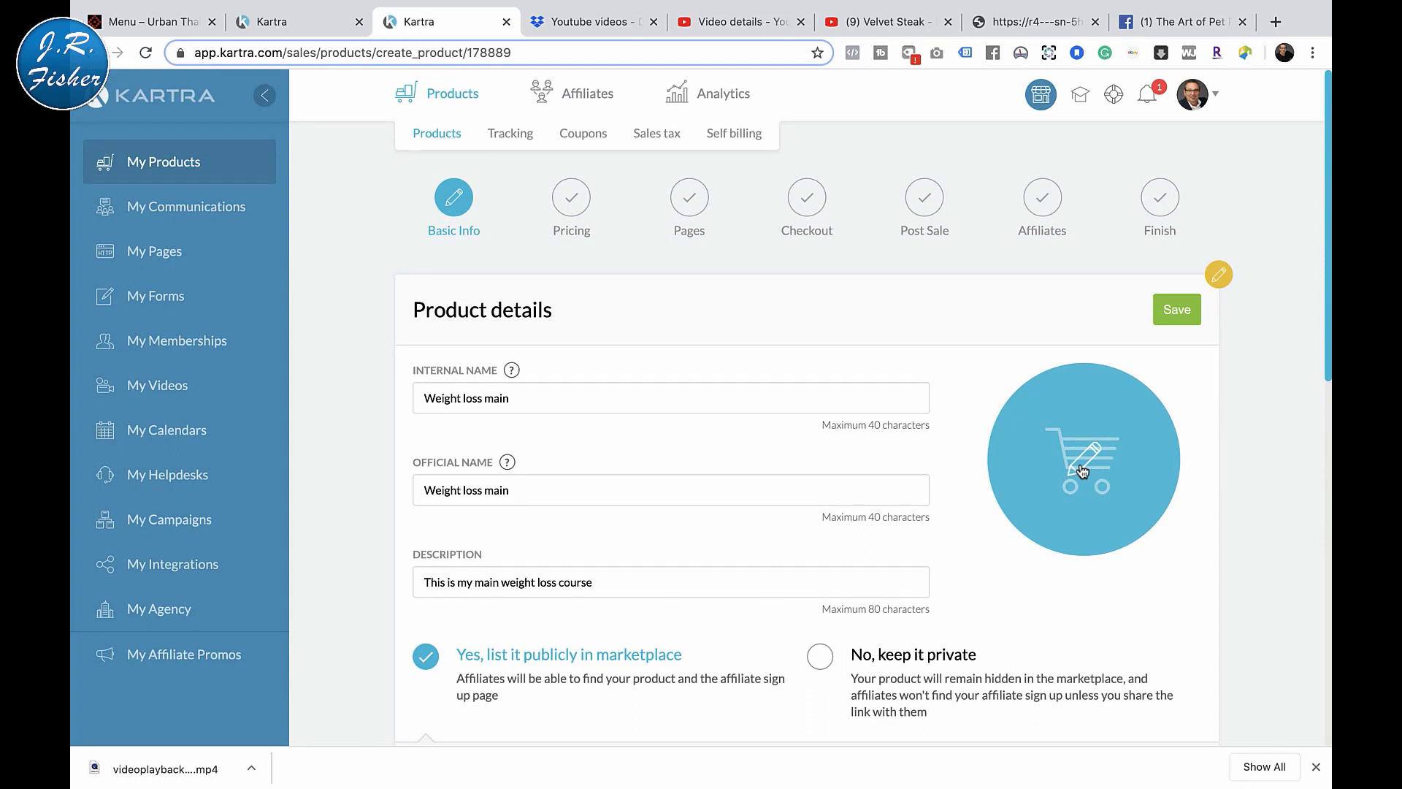
pyautogui.click(1082, 471)
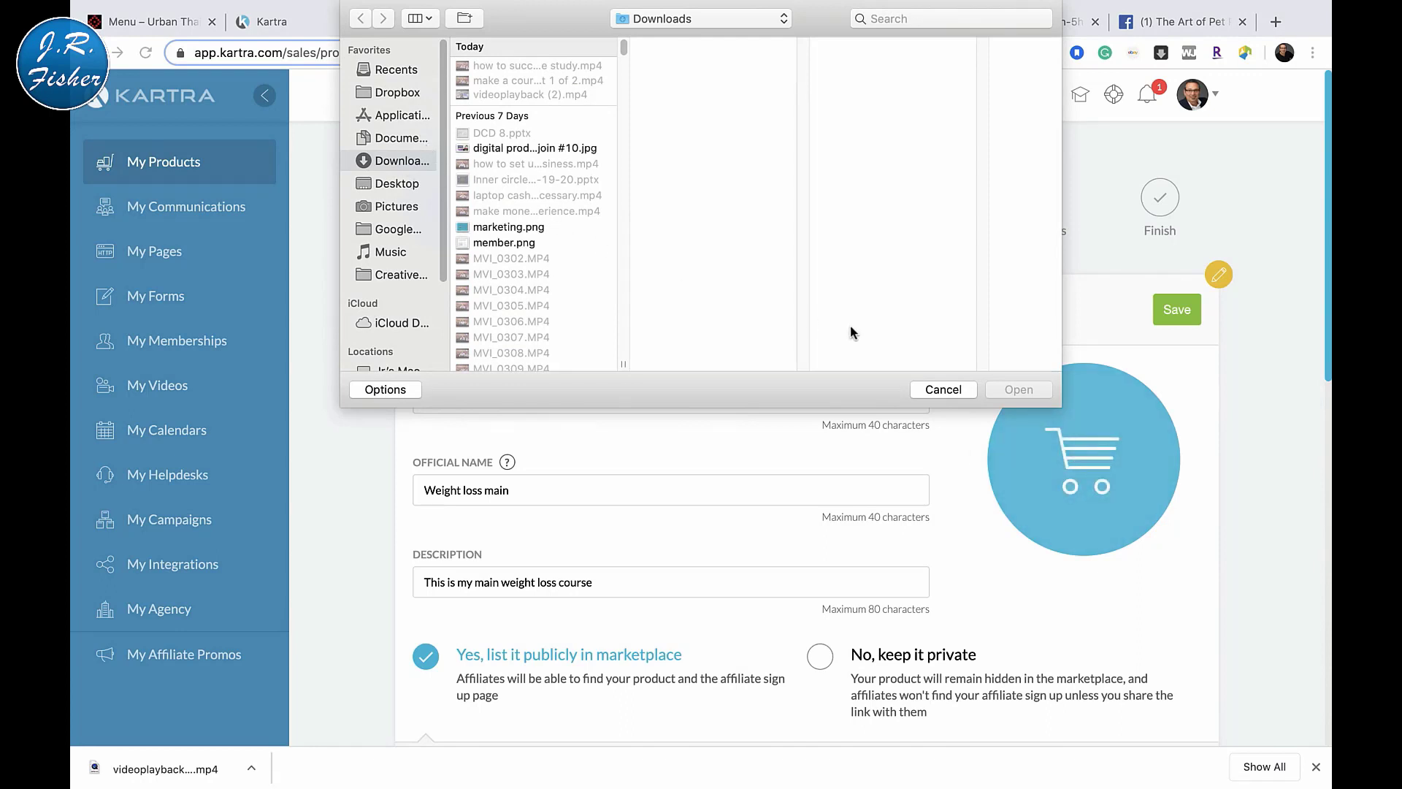
pyautogui.click(928, 391)
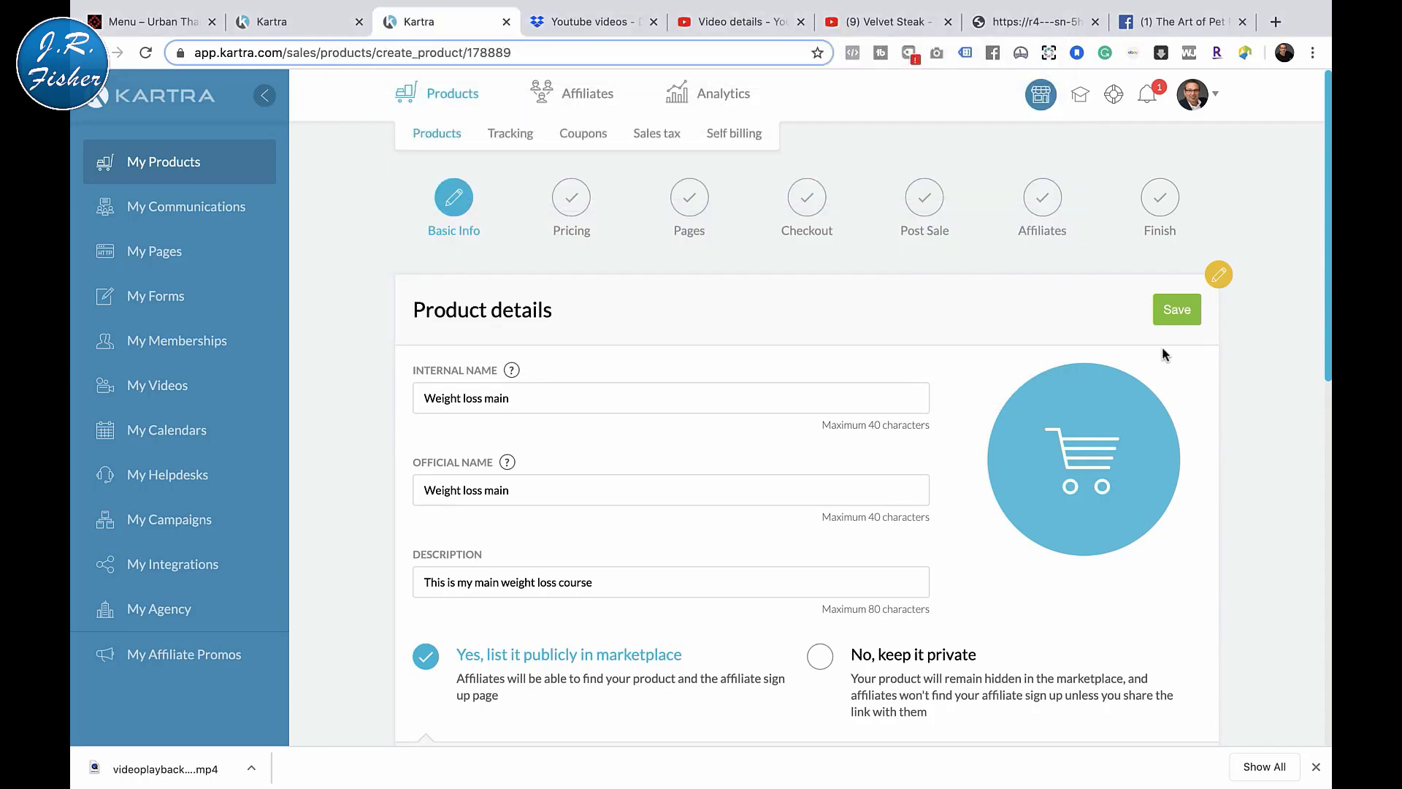
# Save the product details of the weight loss product and continue to its pricing setup
pyautogui.click(1177, 309)
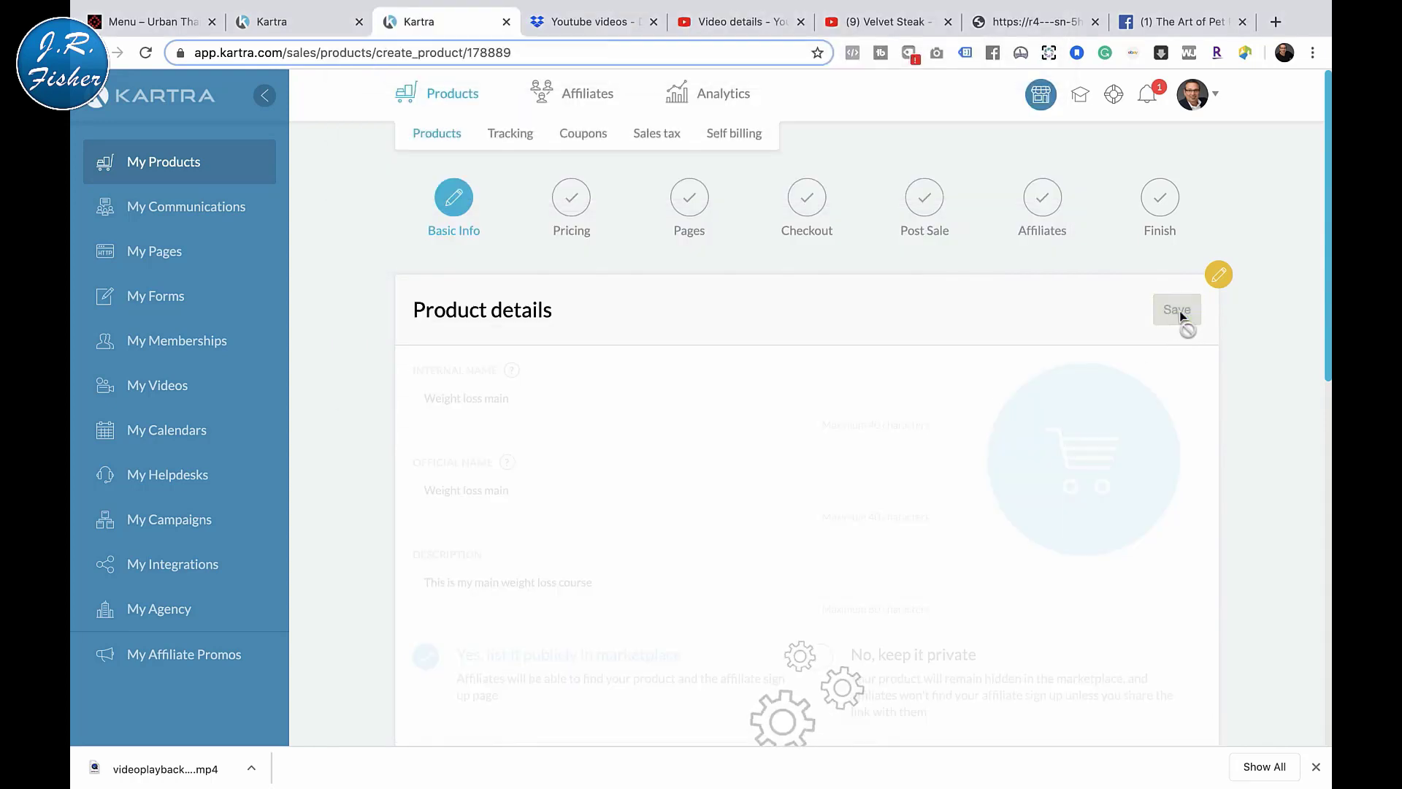
pyautogui.scroll(-2, 1182, 319)
pyautogui.scroll(-1, 1183, 319)
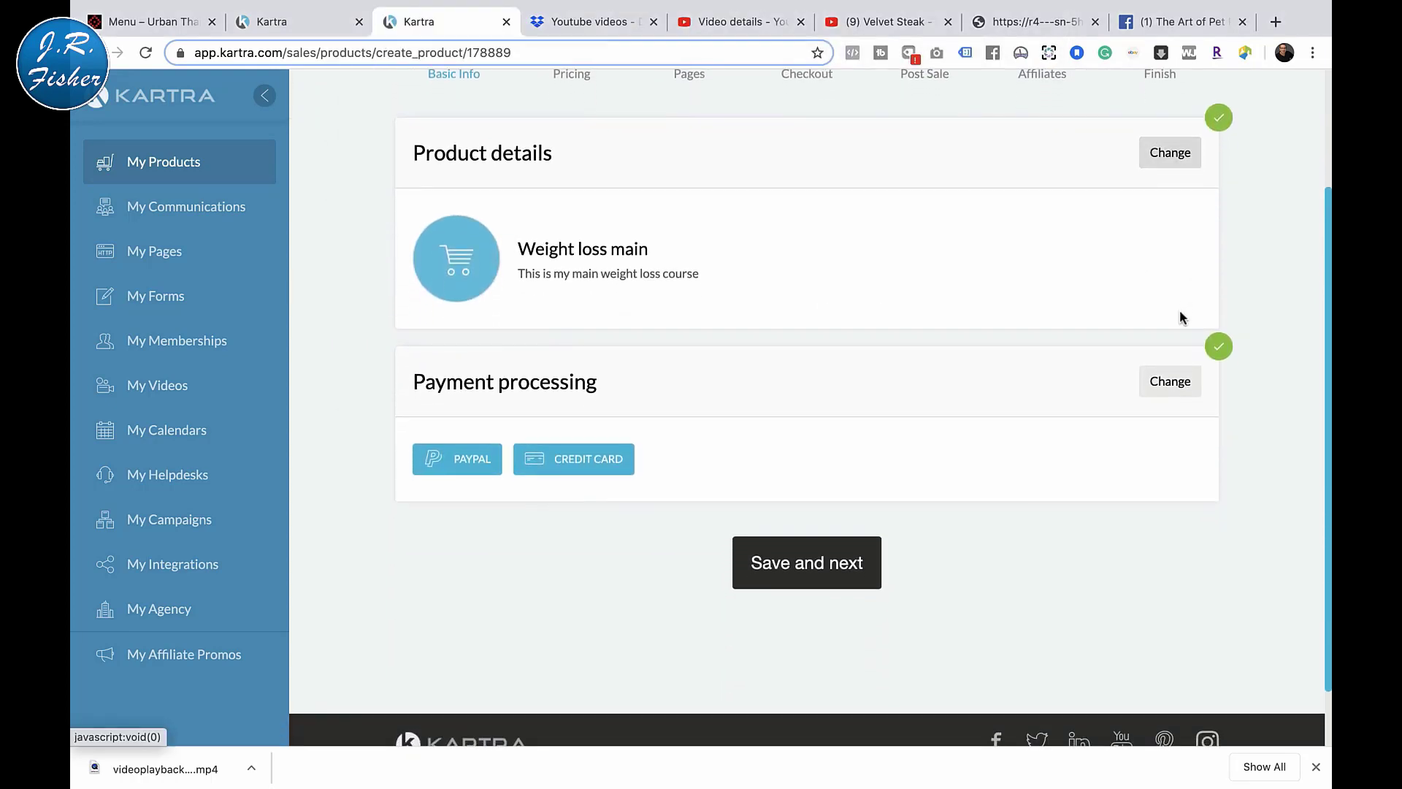
pyautogui.click(829, 559)
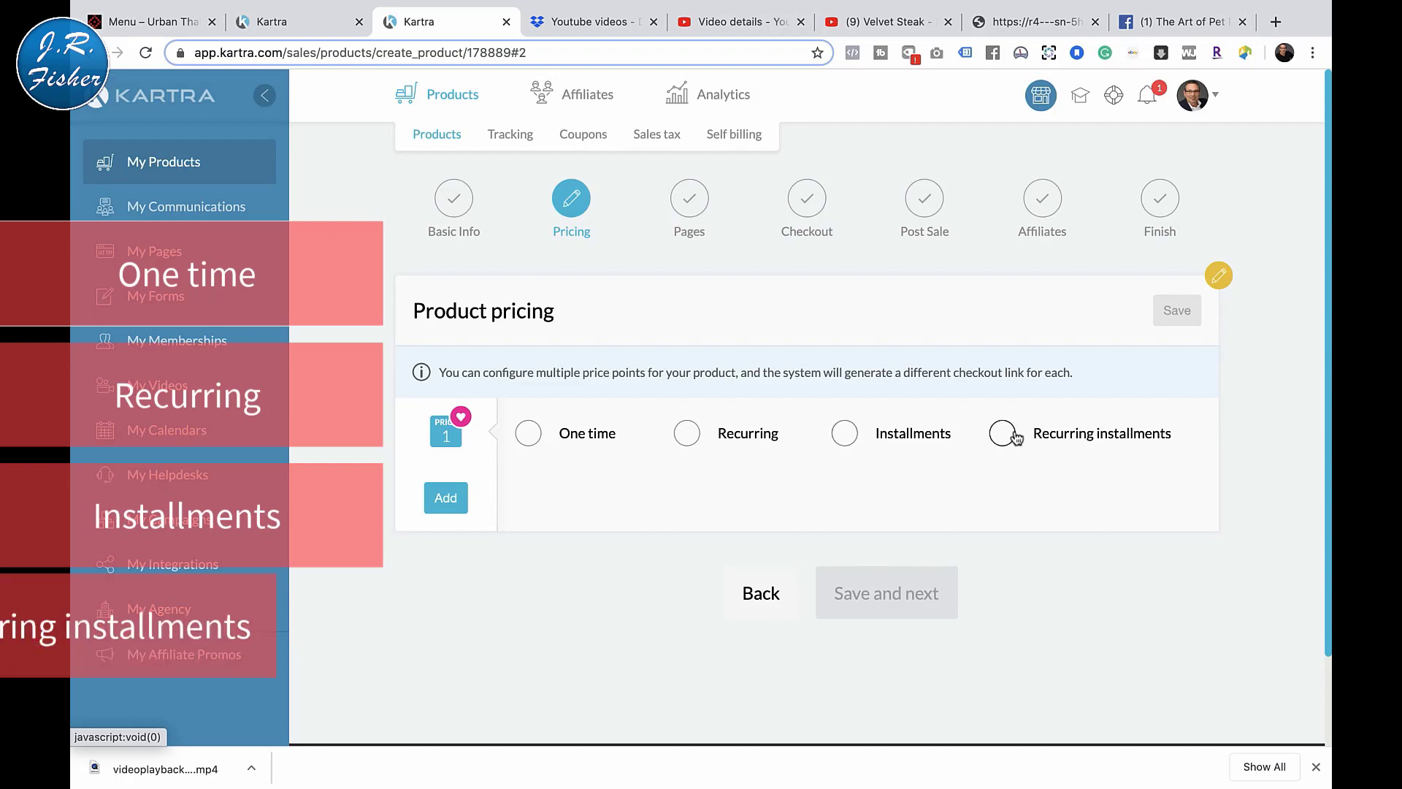
# Make the first price recurring, described as "Monthly weight loss", at USD 27 with monthly recurrence
pyautogui.click(687, 433)
pyautogui.scroll(-2, 657, 423)
pyautogui.click(570, 438)
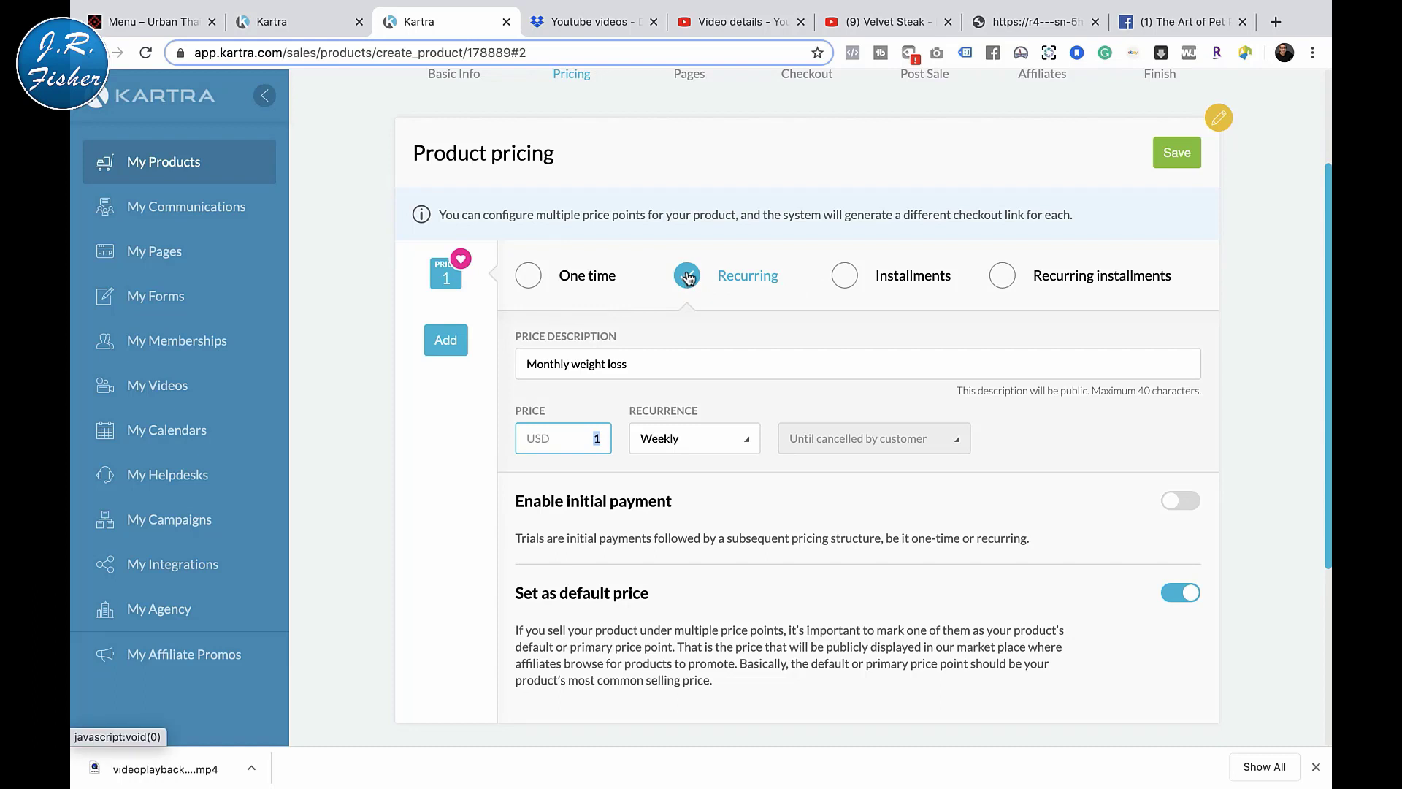
pyautogui.write('27')
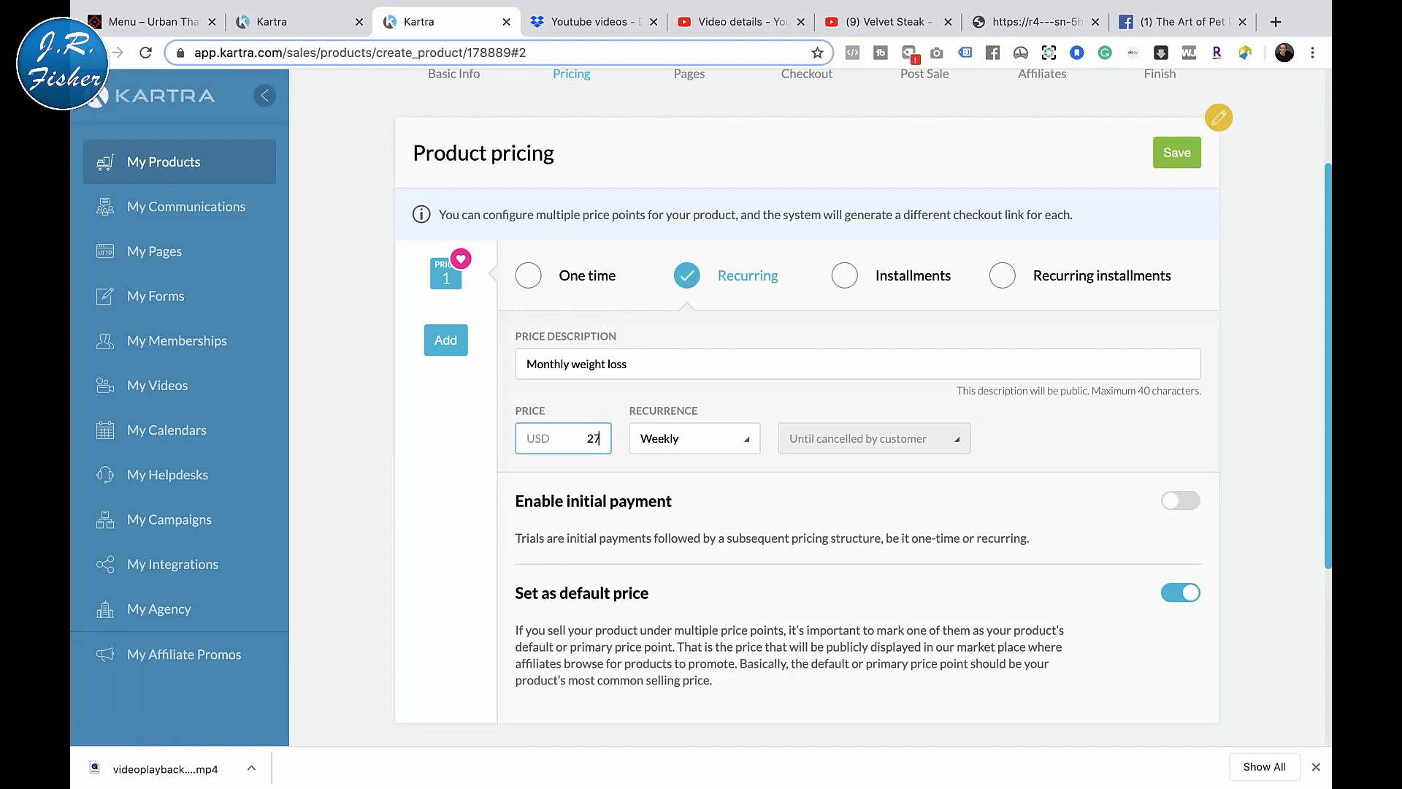
pyautogui.click(746, 441)
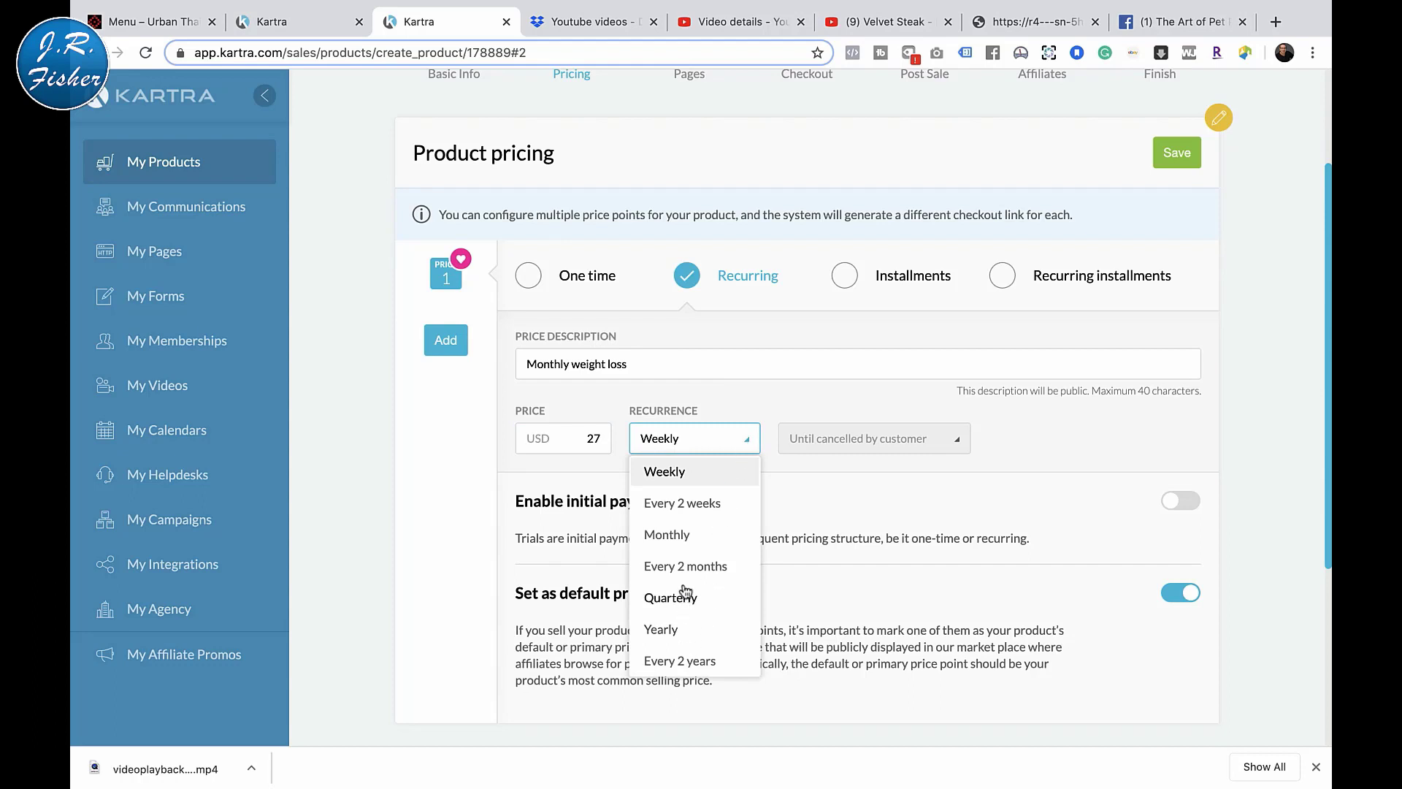
pyautogui.click(667, 535)
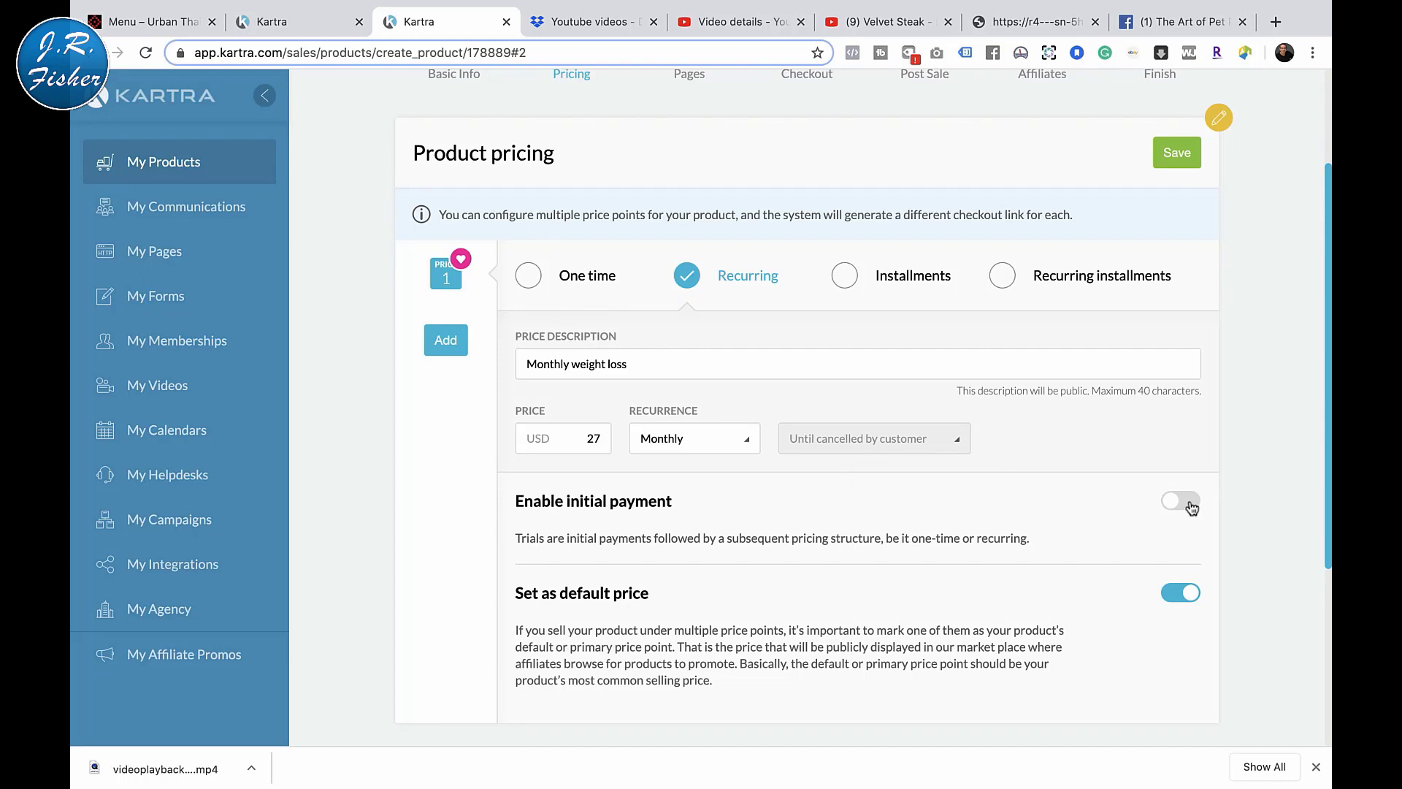
# Add a second price point as a recurring price with the description "Weight loss monthly 2"
pyautogui.scroll(-3, 1042, 514)
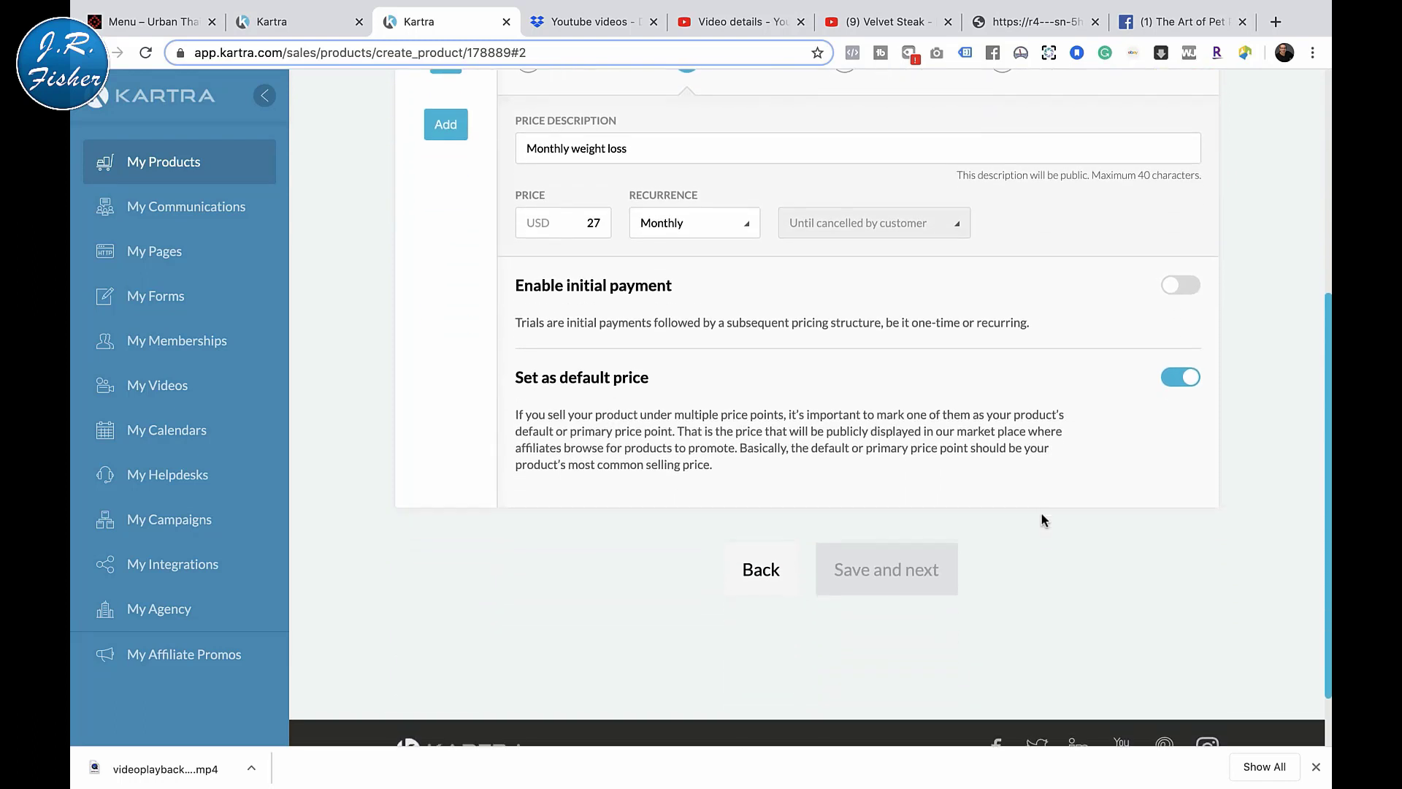
pyautogui.scroll(2, 1042, 515)
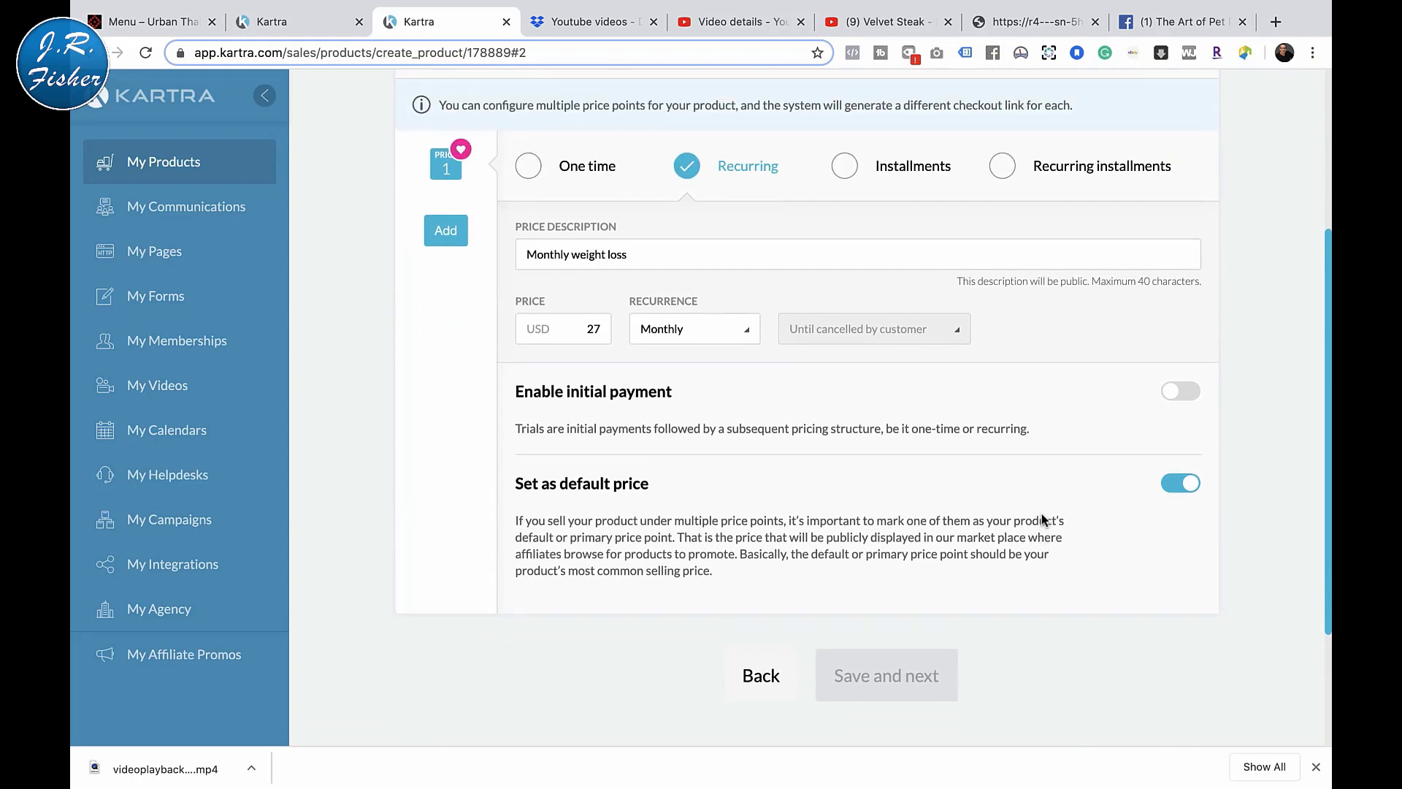
pyautogui.scroll(3, 977, 494)
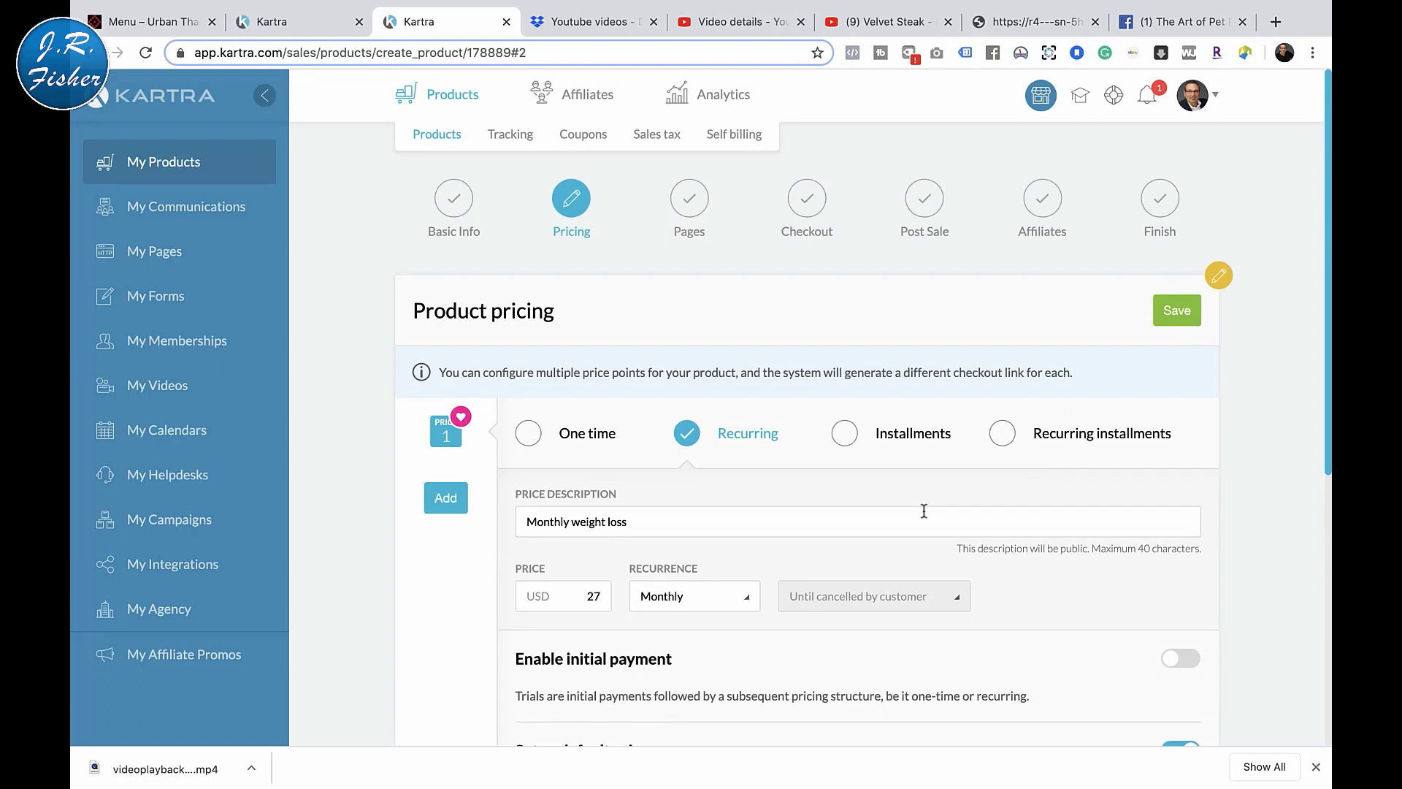
pyautogui.click(445, 500)
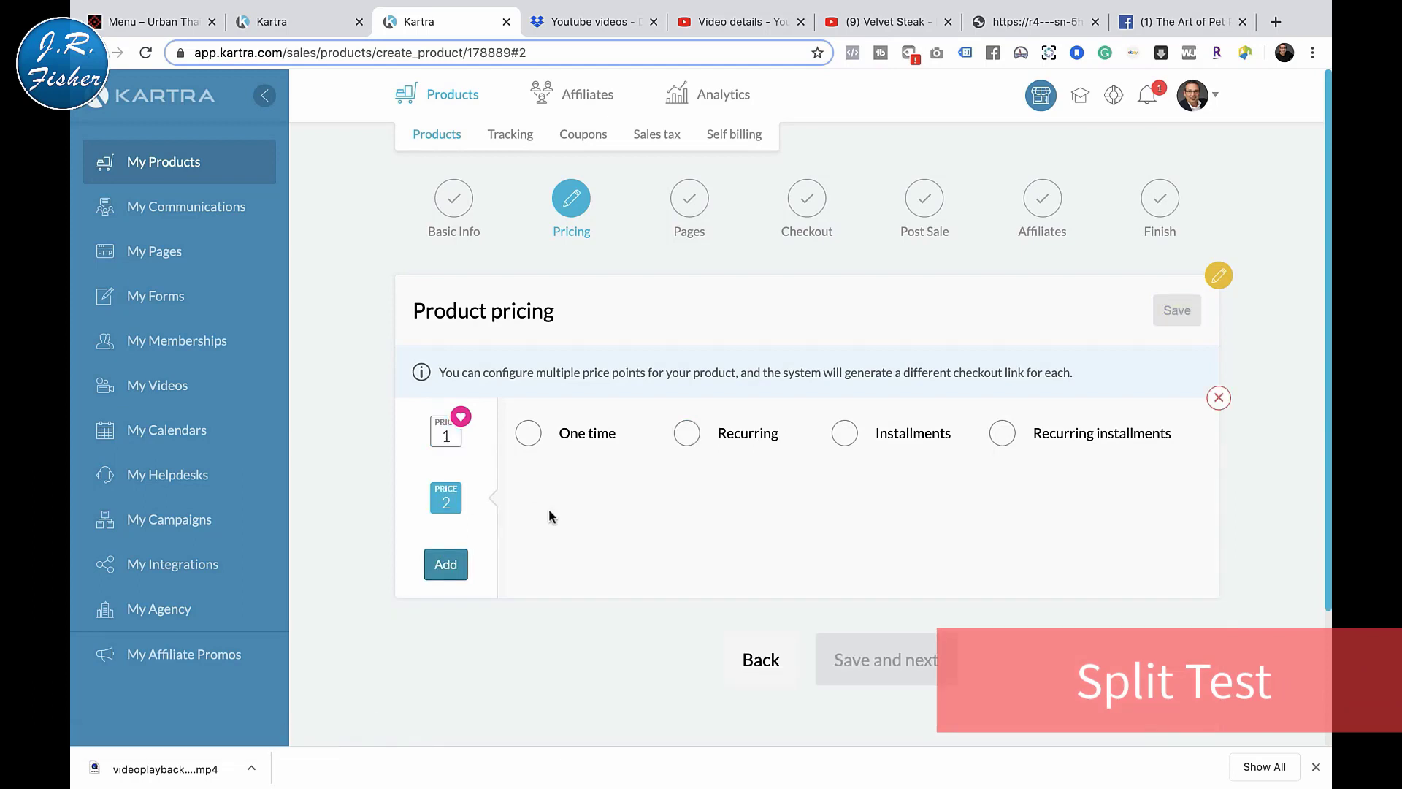
pyautogui.click(689, 436)
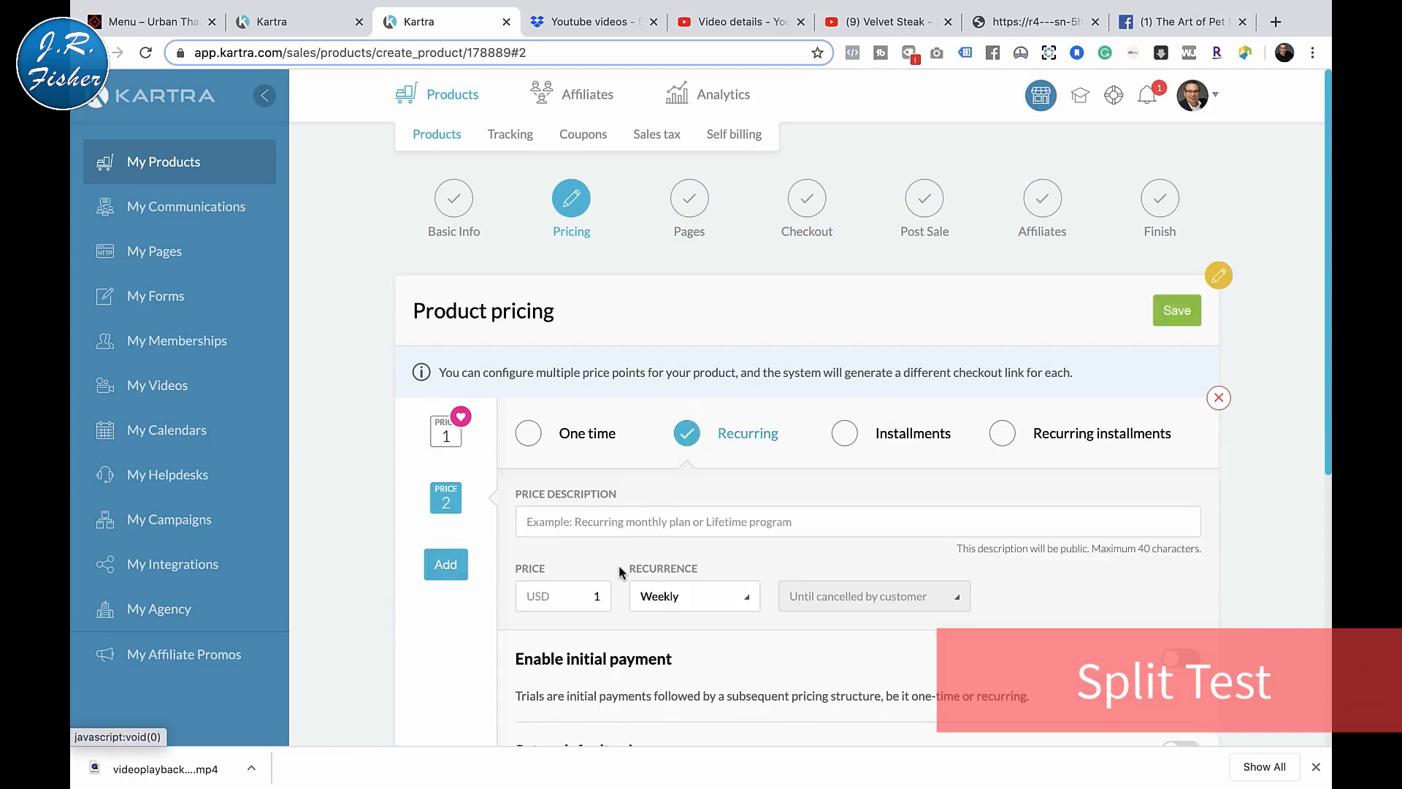
pyautogui.click(577, 522)
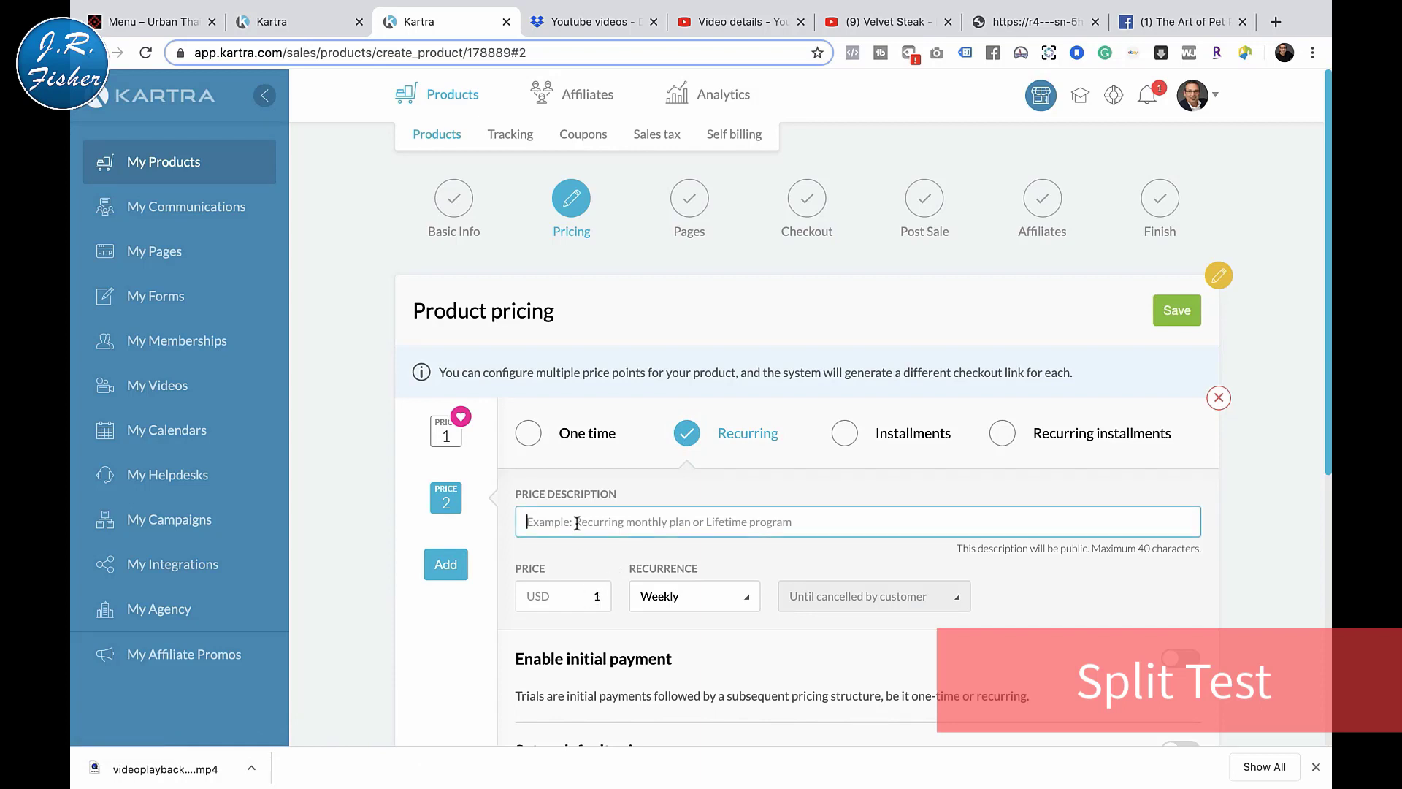
pyautogui.write('Weight')
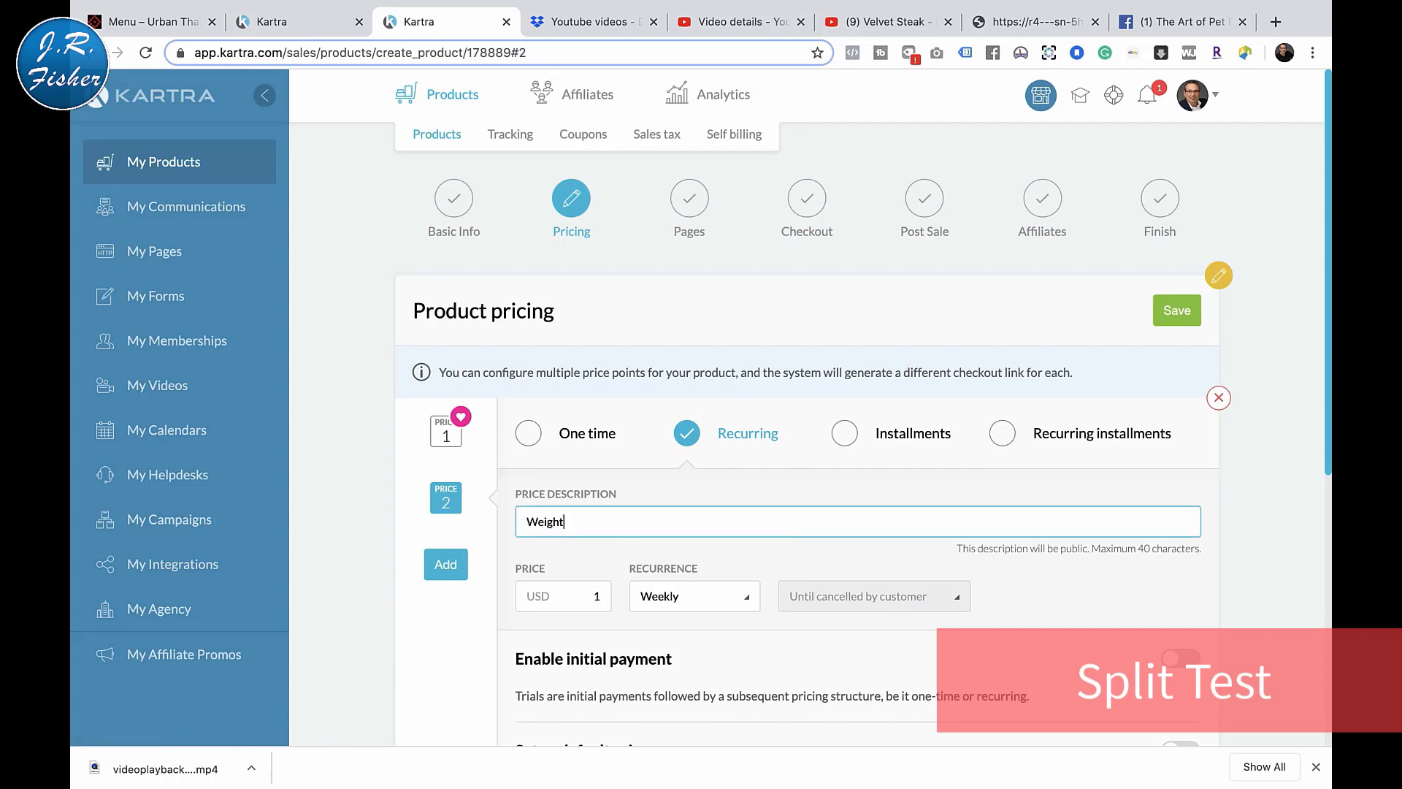
pyautogui.write(' loss monthly 2')
# Set the second price to USD 47 with monthly recurrence and save the product pricing
pyautogui.click(599, 596)
pyautogui.write('47')
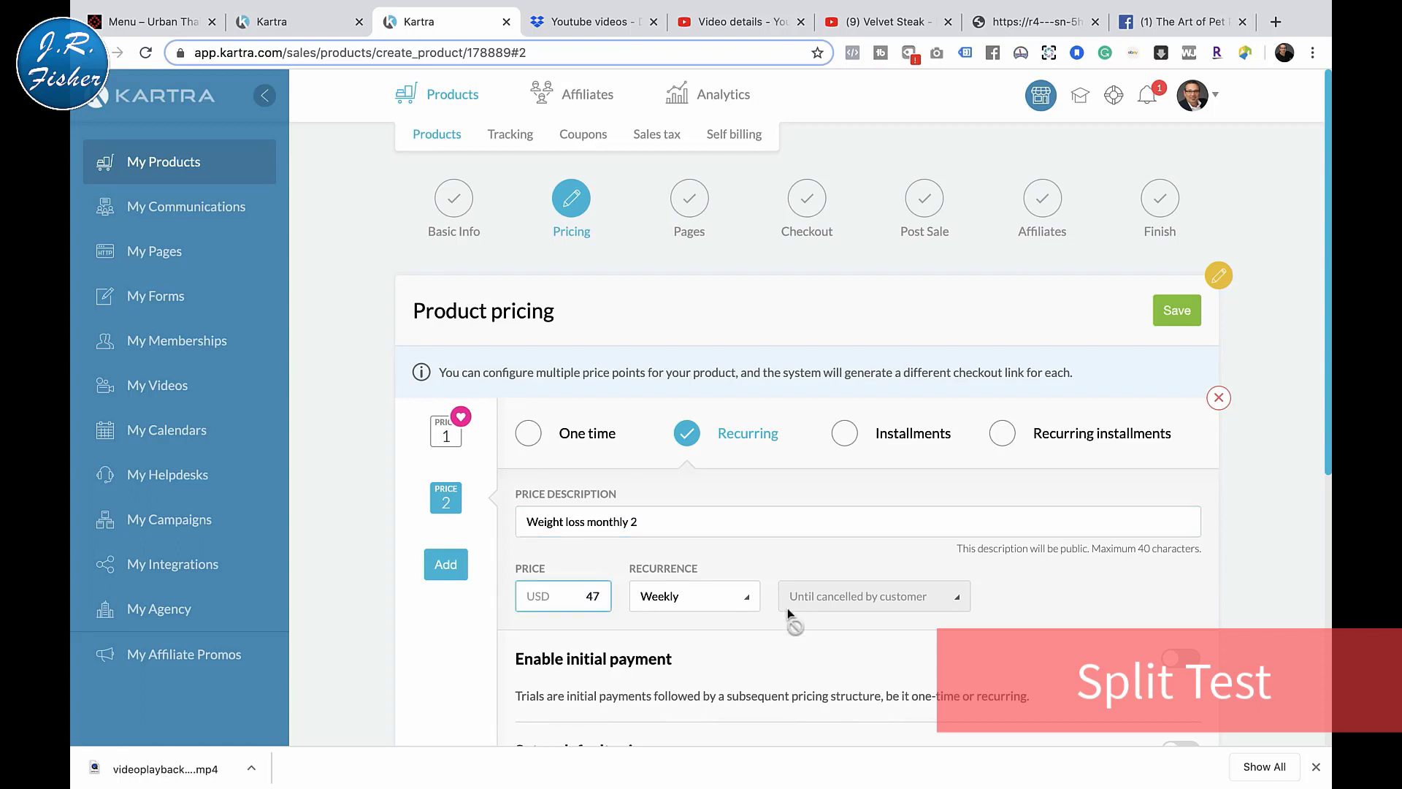
pyautogui.click(745, 604)
pyautogui.click(702, 693)
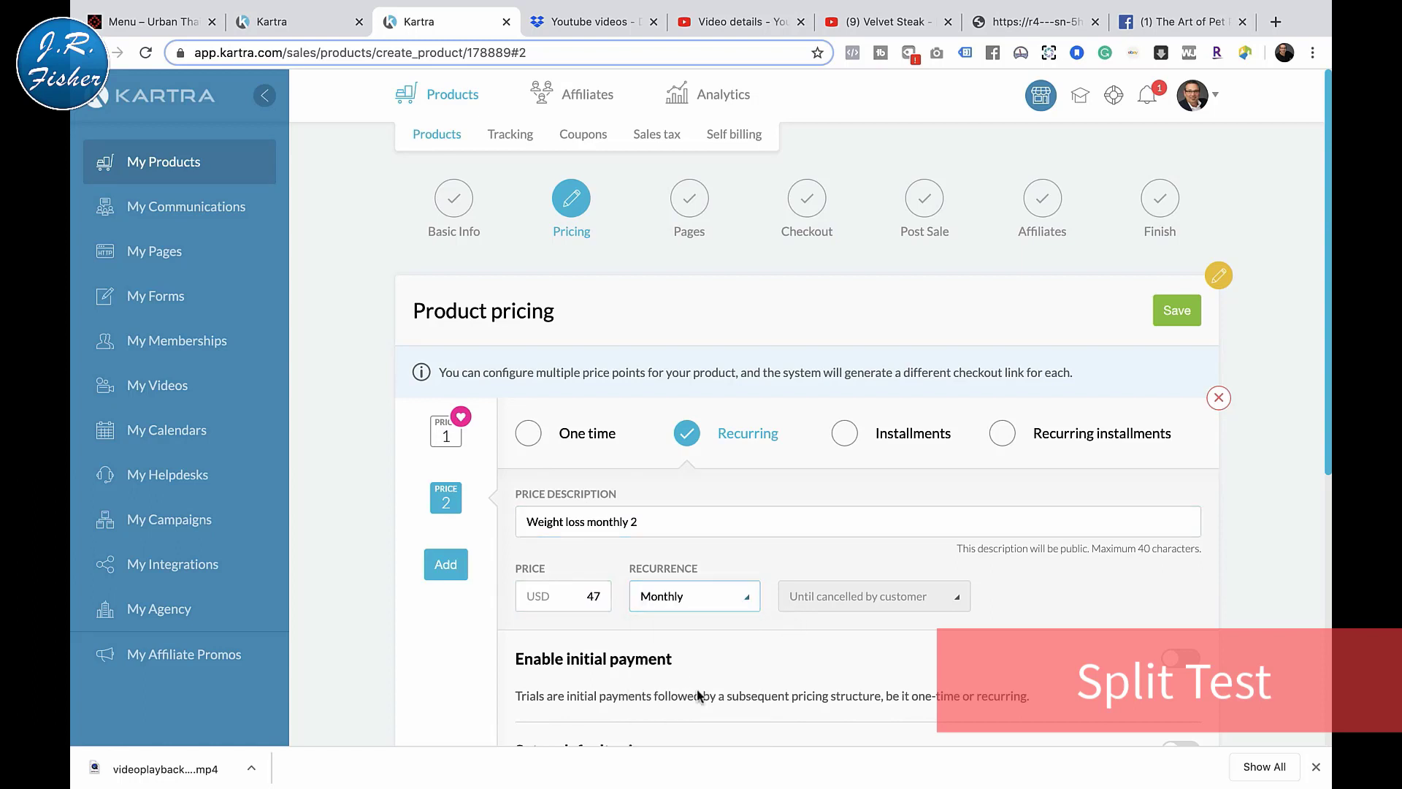
pyautogui.scroll(-5, 878, 637)
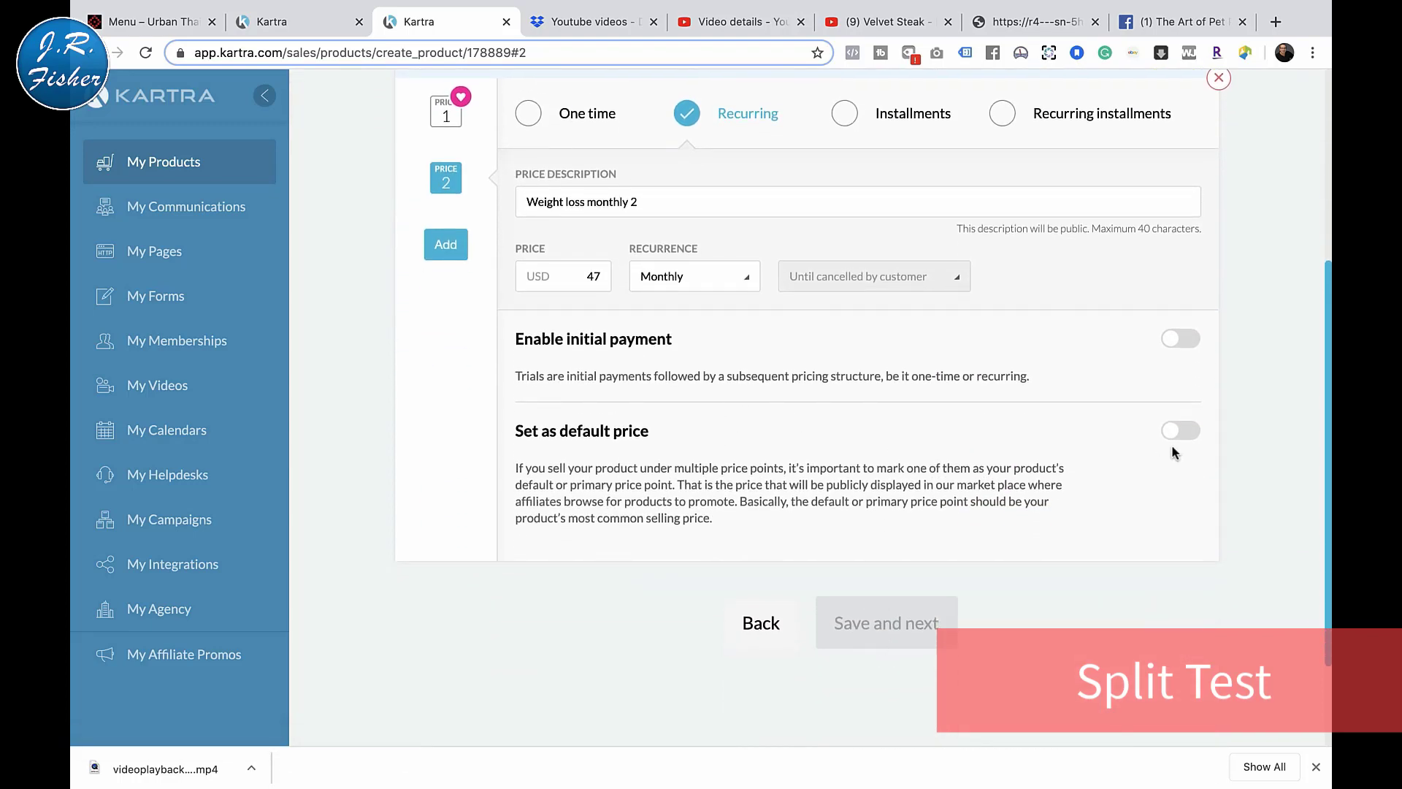
pyautogui.scroll(4, 1178, 447)
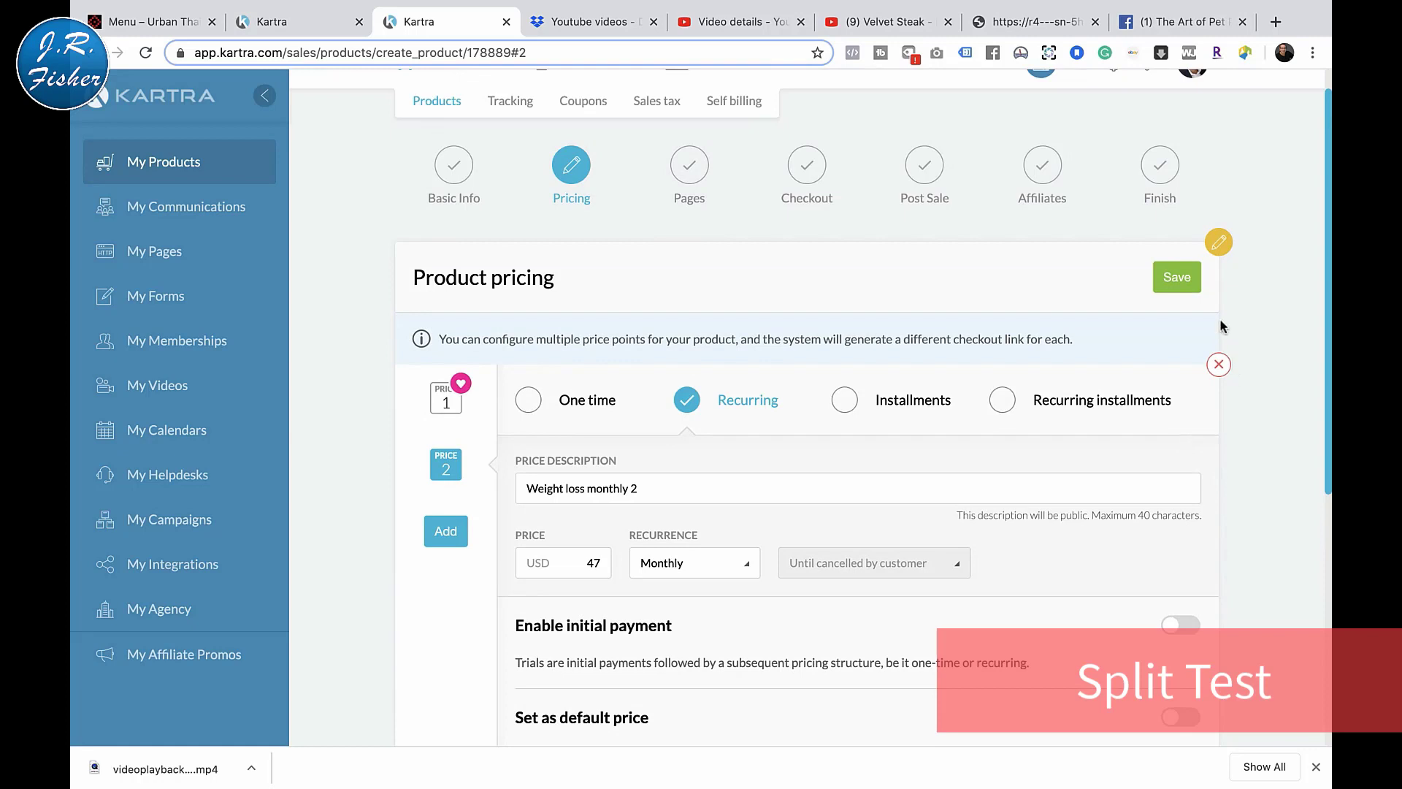
pyautogui.click(1178, 277)
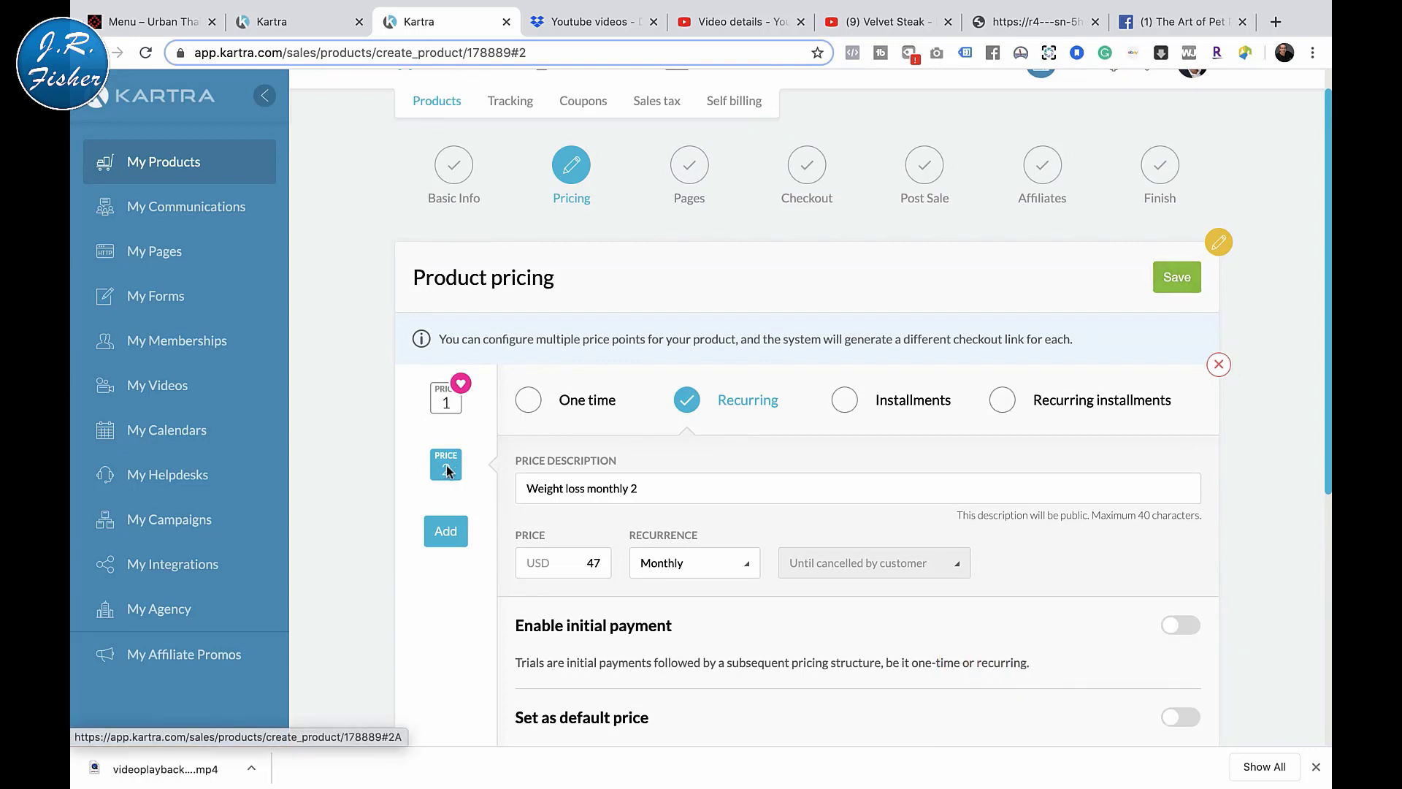
pyautogui.click(1186, 273)
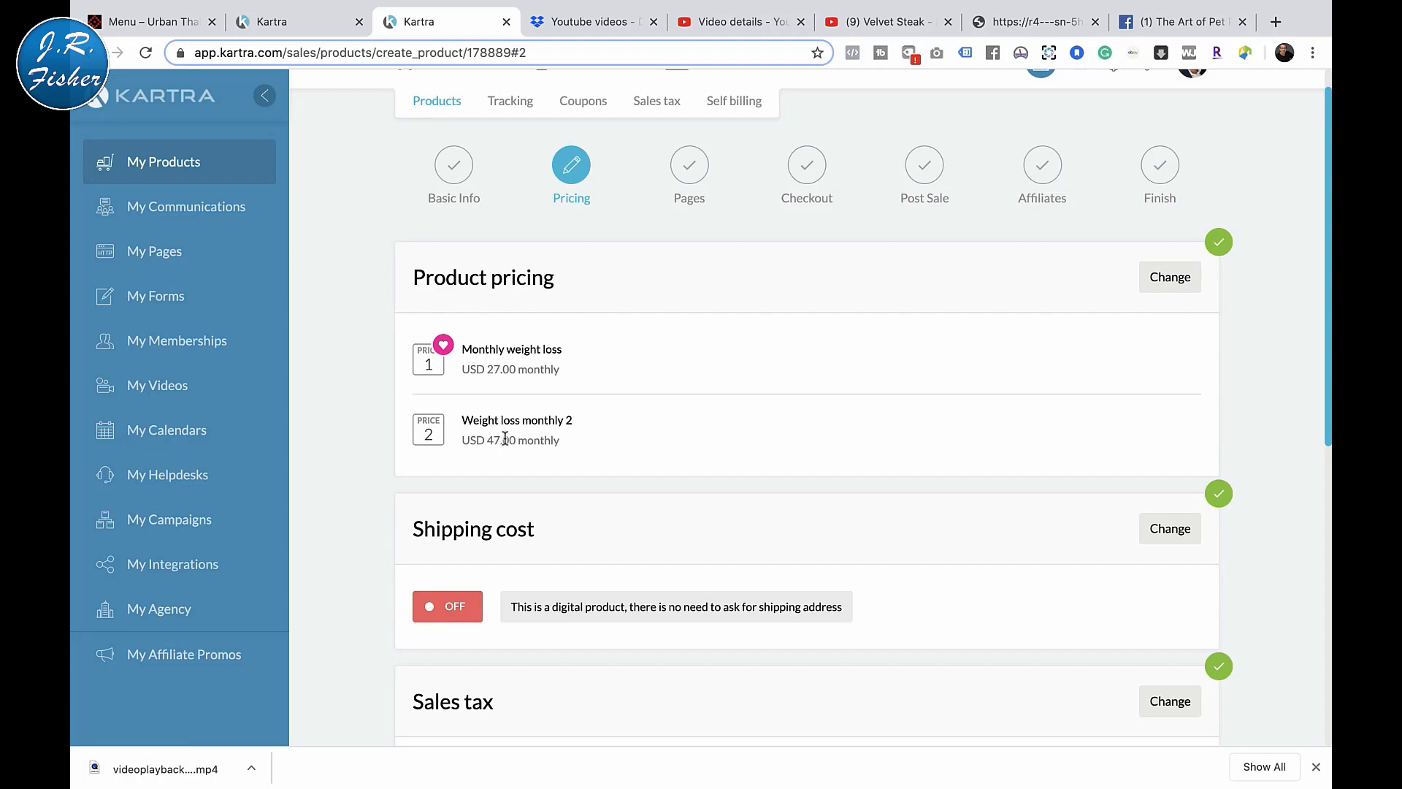
# Save the refund policy with the 30-day period and continue to the product's pages setup
pyautogui.scroll(-3, 922, 444)
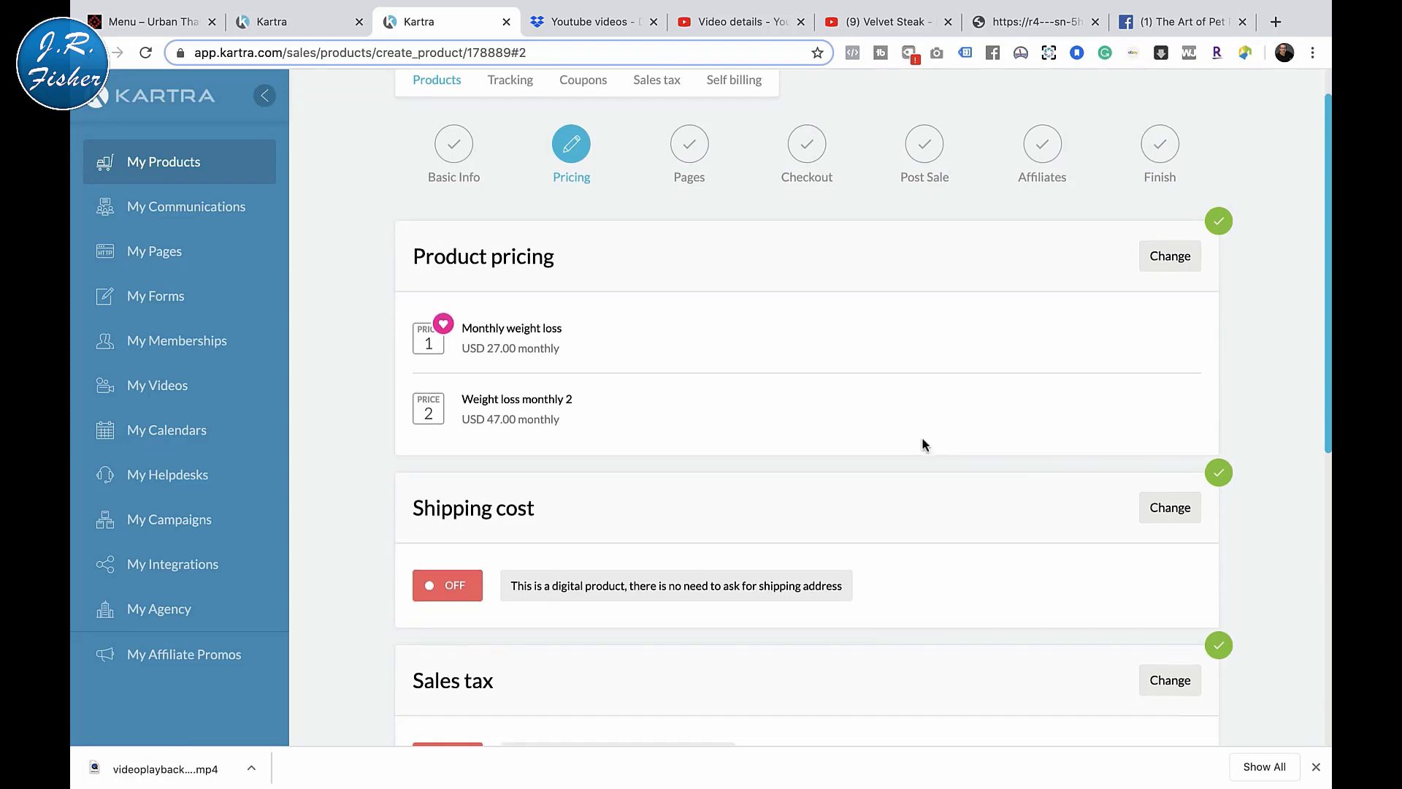
pyautogui.scroll(-2, 923, 444)
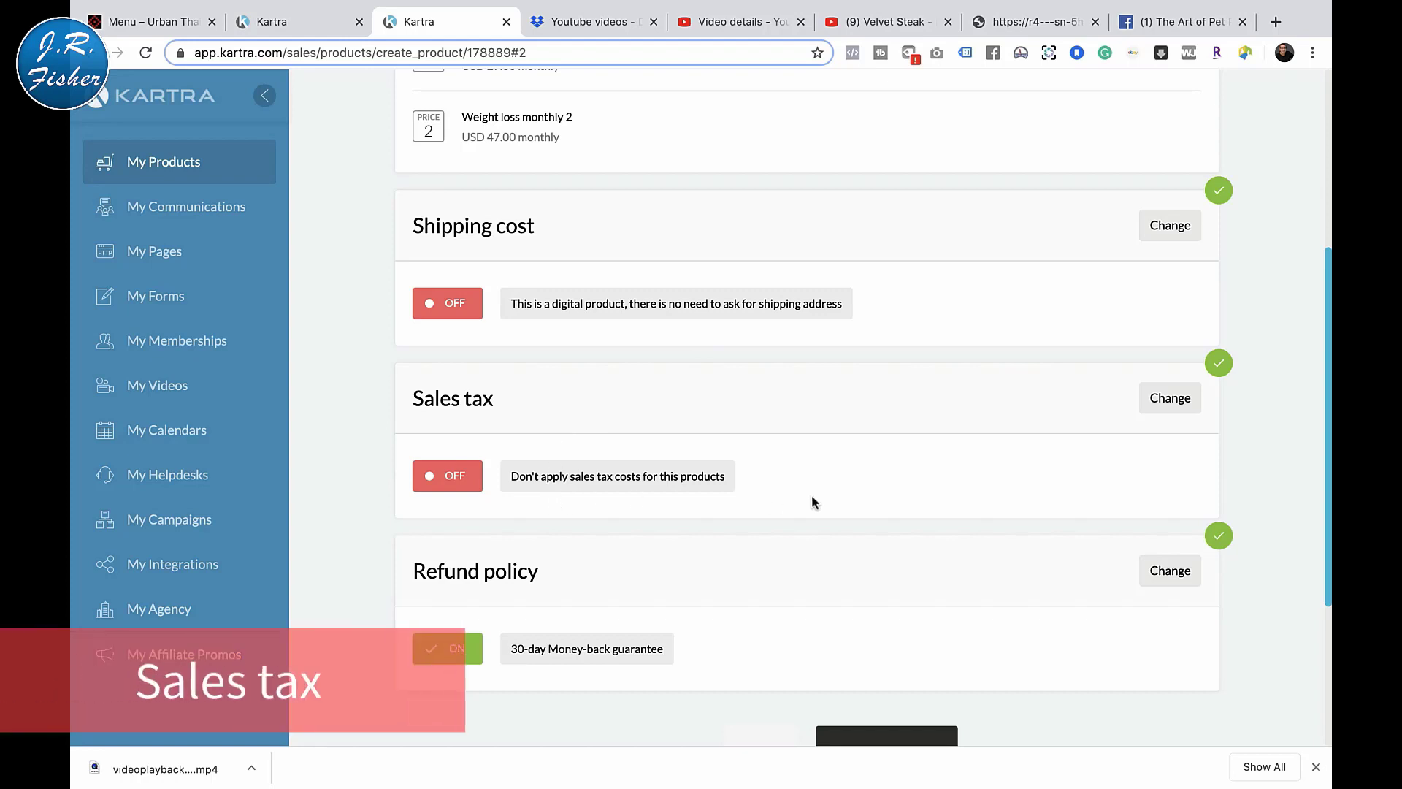
pyautogui.scroll(-4, 812, 496)
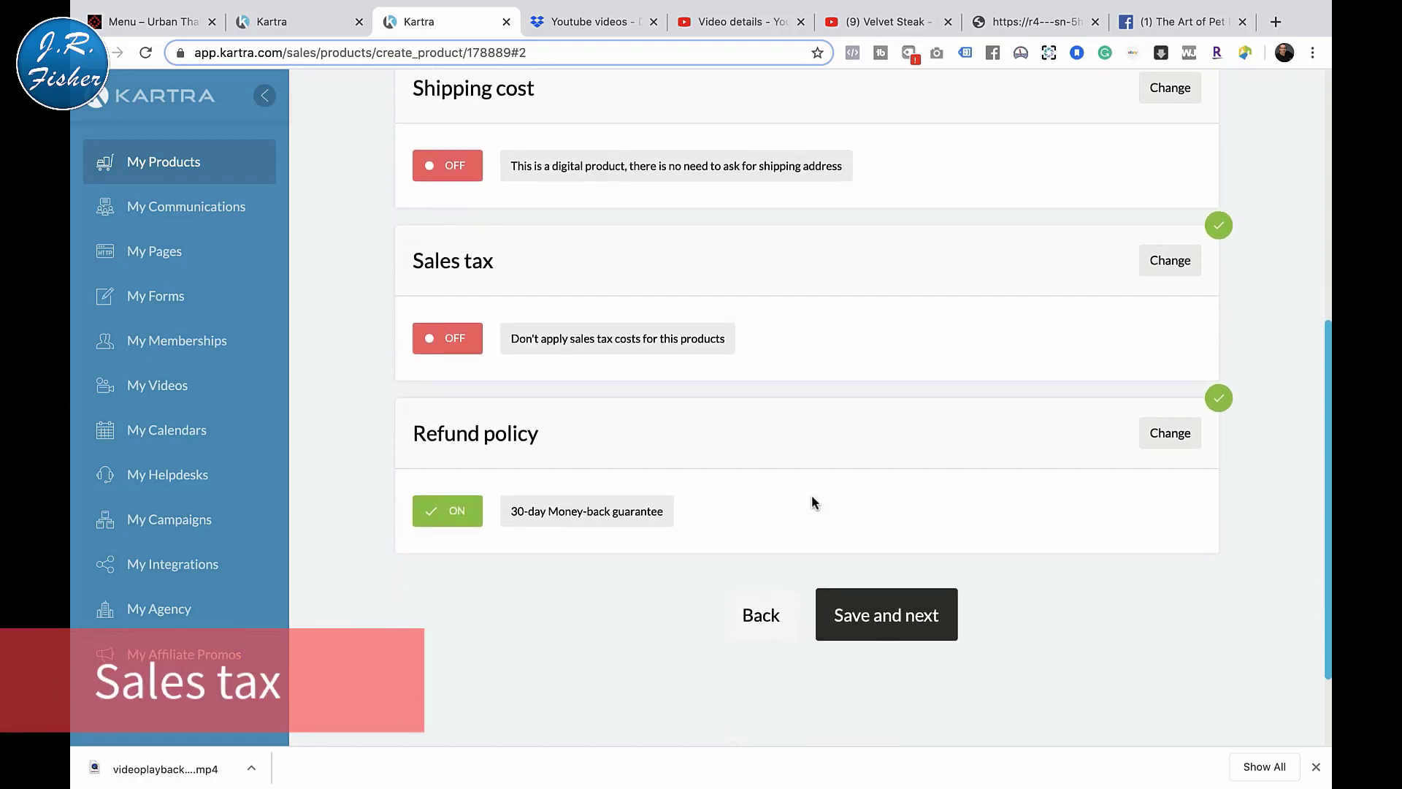
pyautogui.scroll(-1, 813, 502)
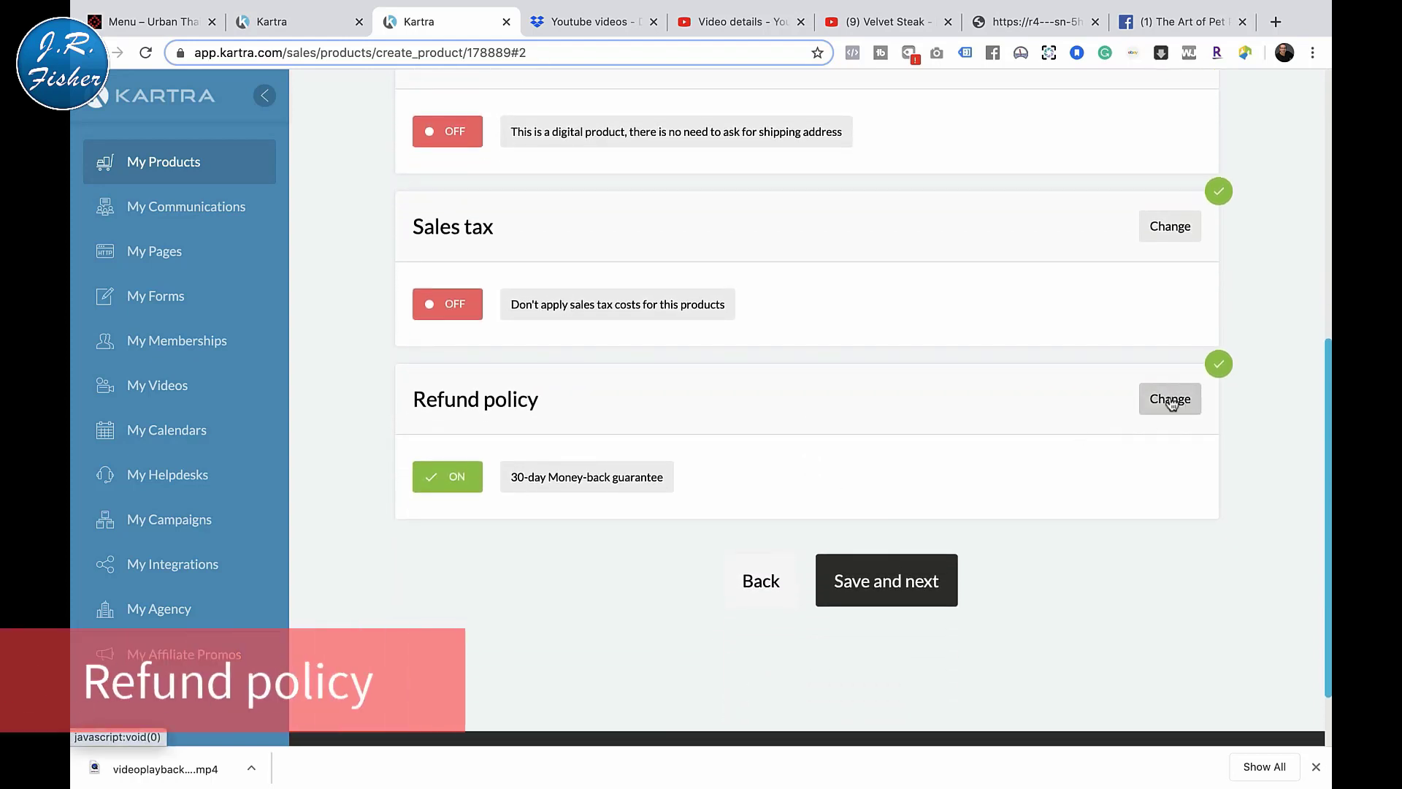
pyautogui.click(1171, 400)
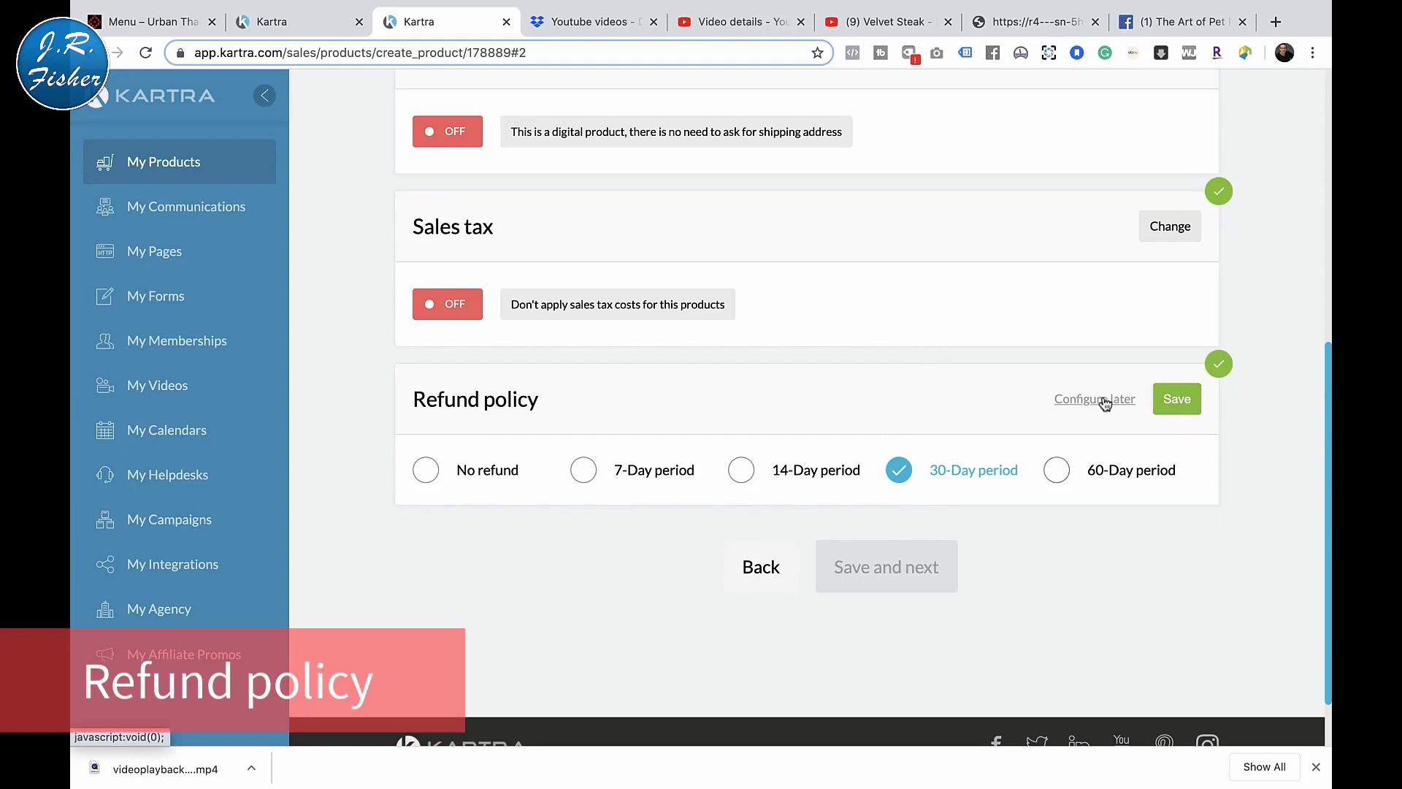
pyautogui.click(1177, 401)
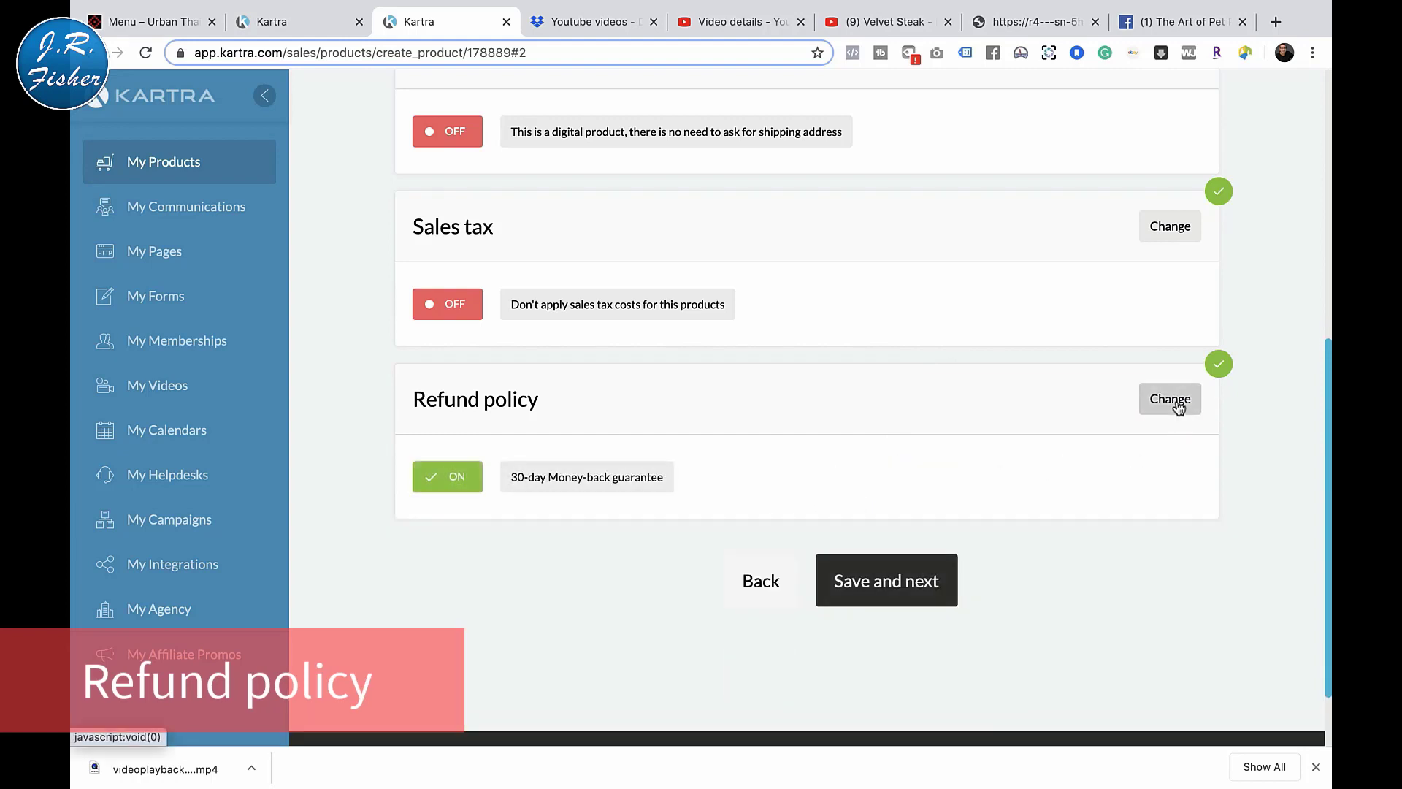
pyautogui.click(895, 581)
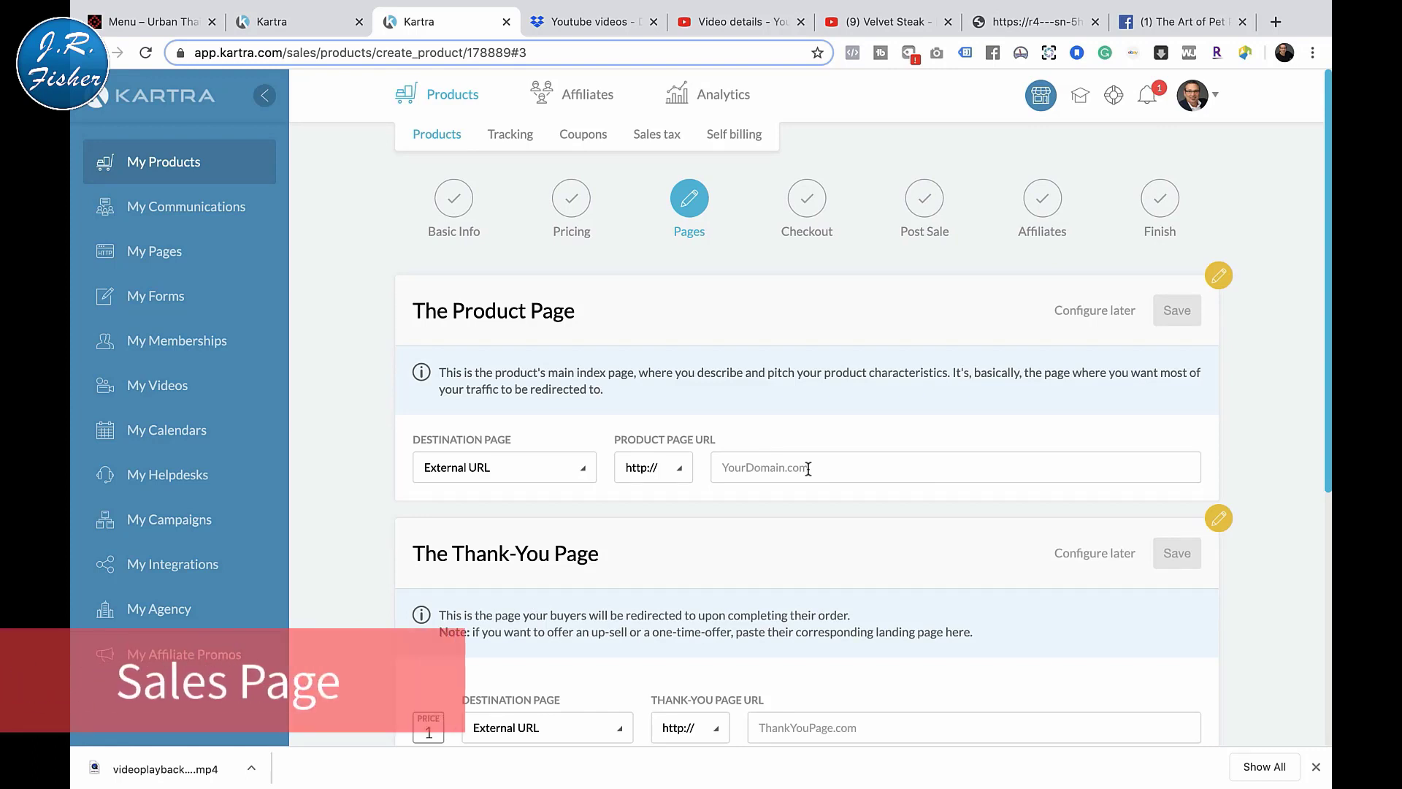
# Try google.com as the external product page URL and Kartra pages with no site in particular as the destination
pyautogui.click(808, 468)
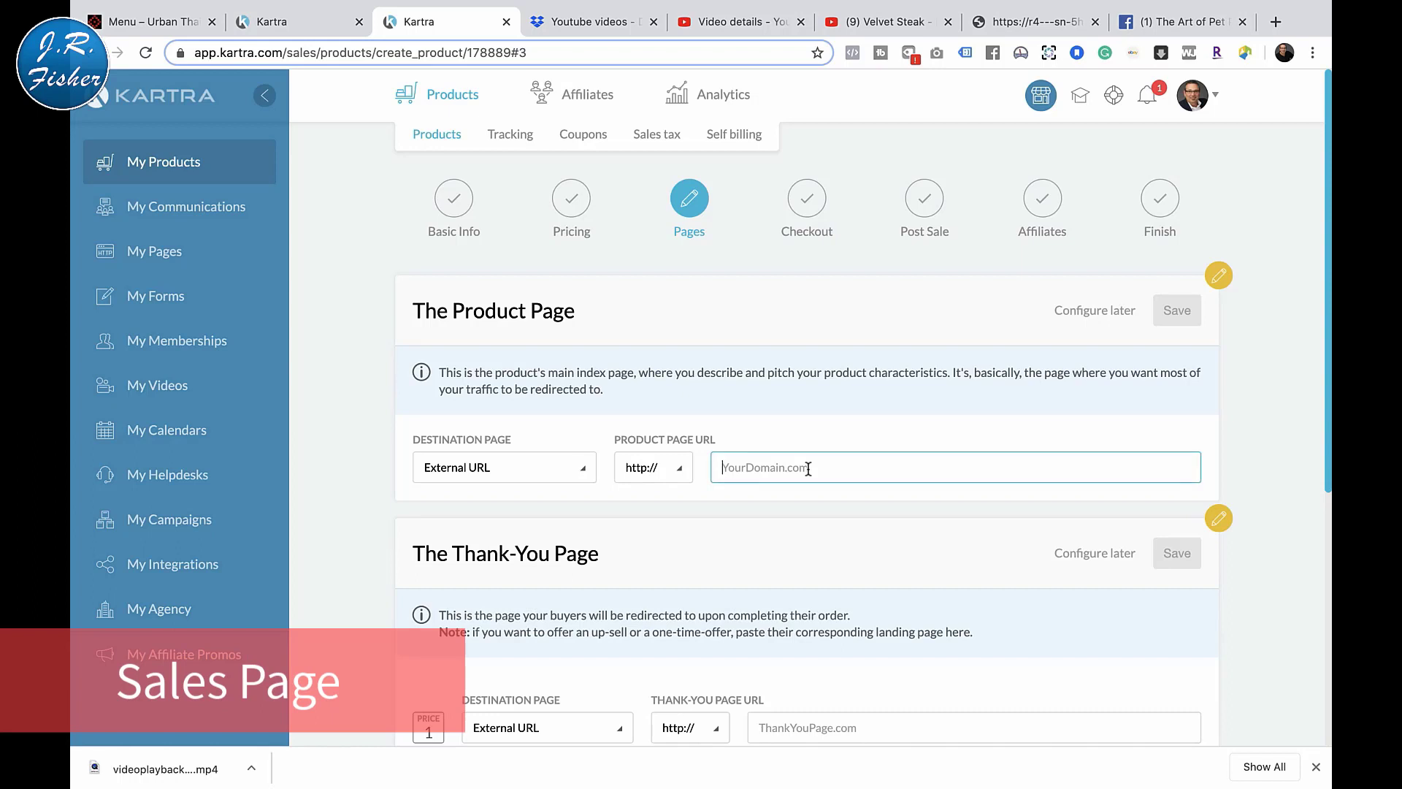
pyautogui.write('google.com')
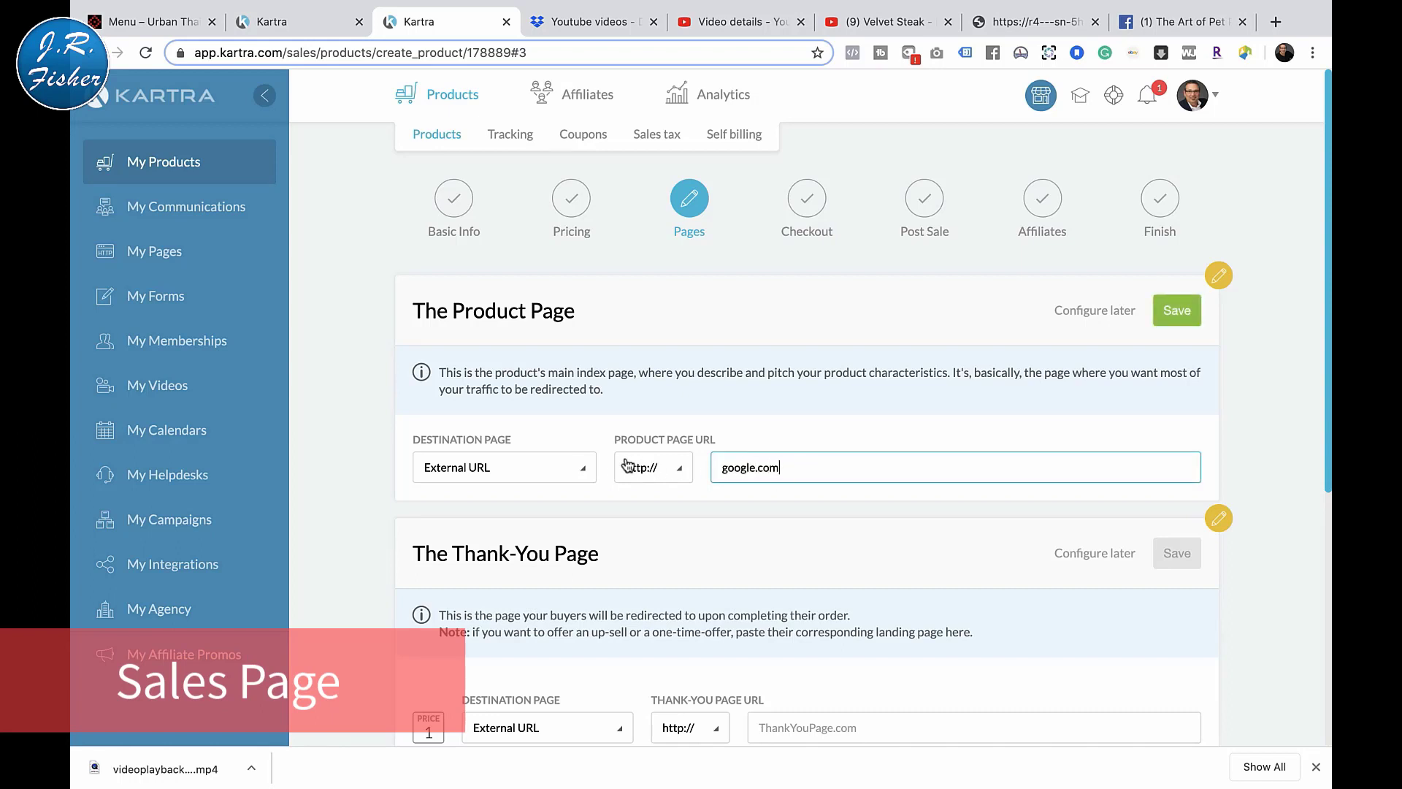
pyautogui.click(584, 471)
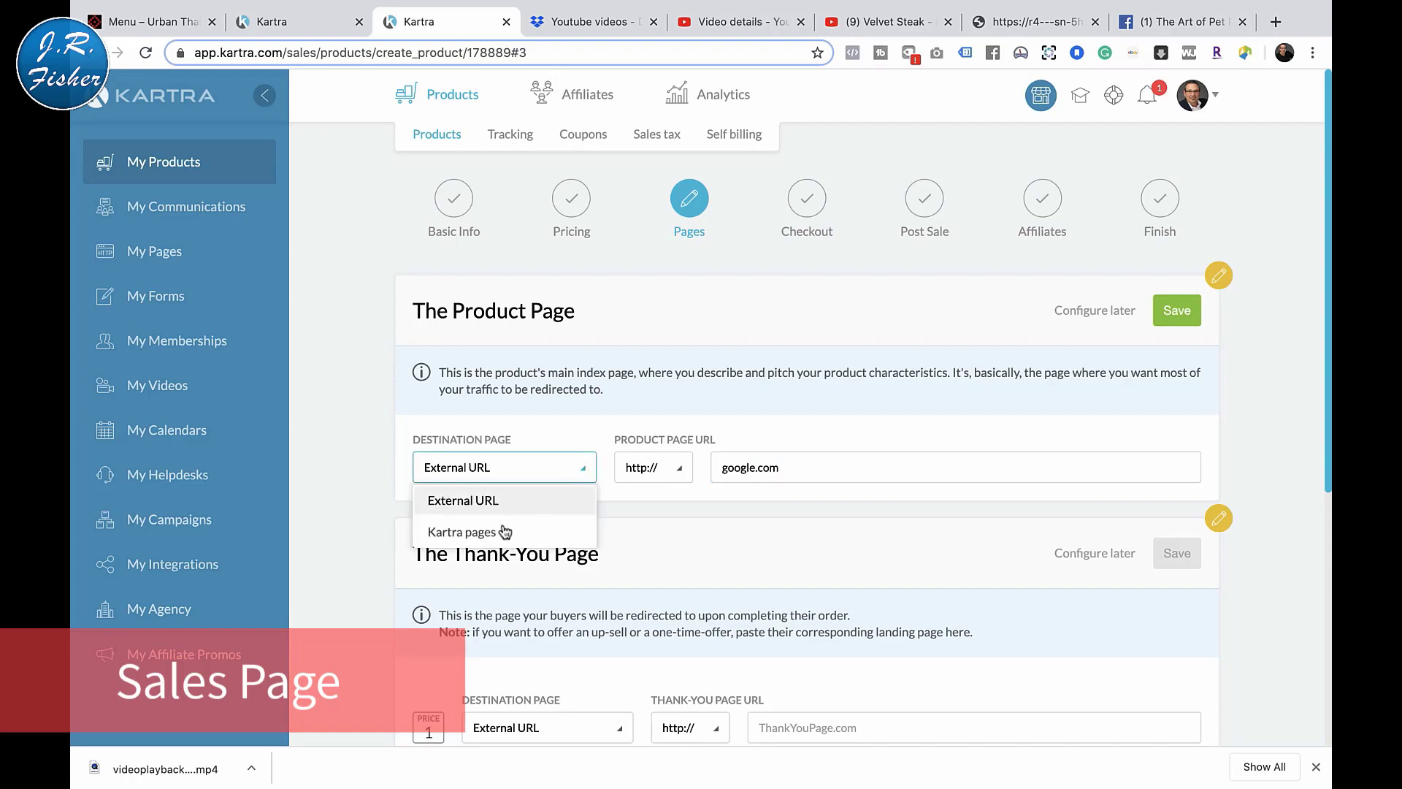
pyautogui.click(478, 534)
pyautogui.click(719, 479)
pyautogui.click(694, 533)
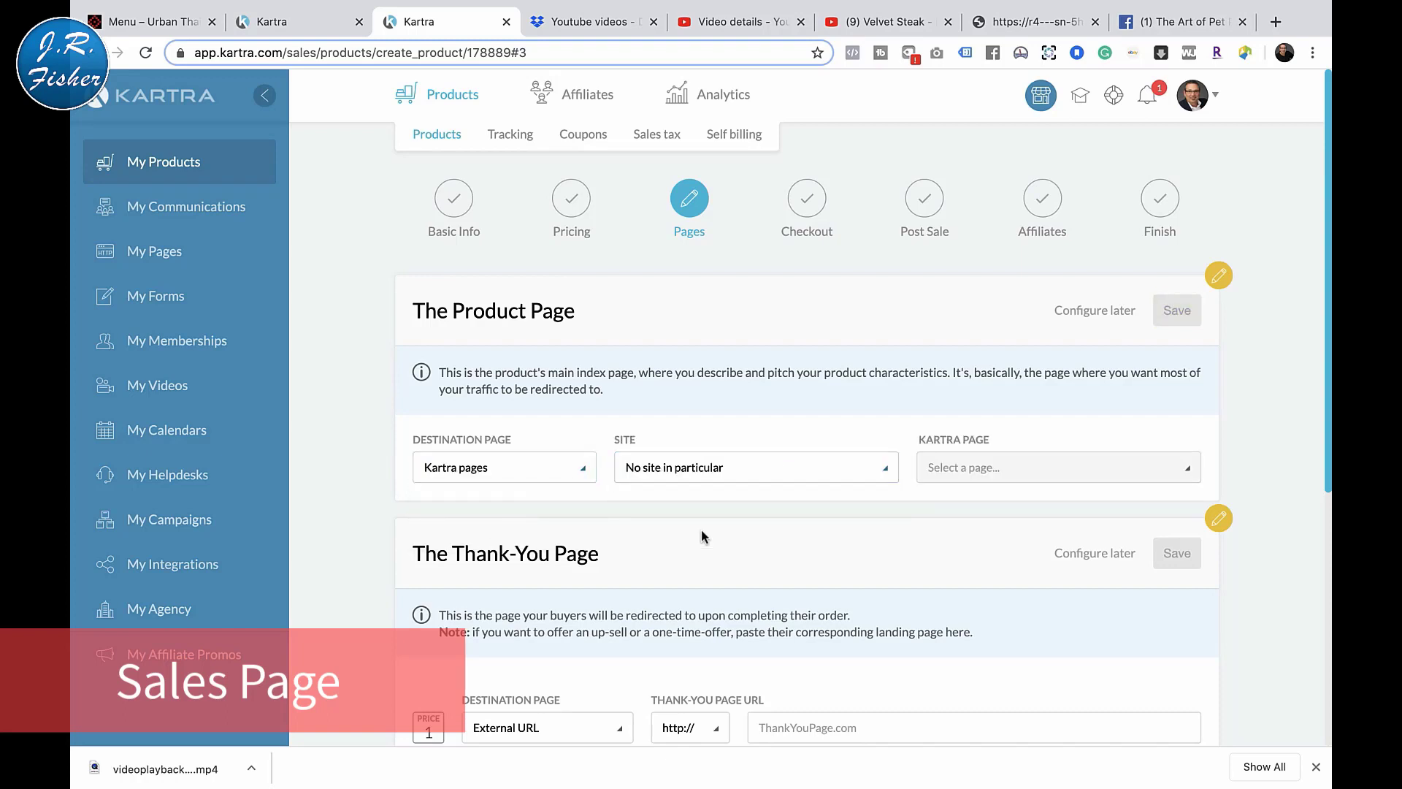
pyautogui.click(1016, 467)
pyautogui.scroll(-4, 1049, 374)
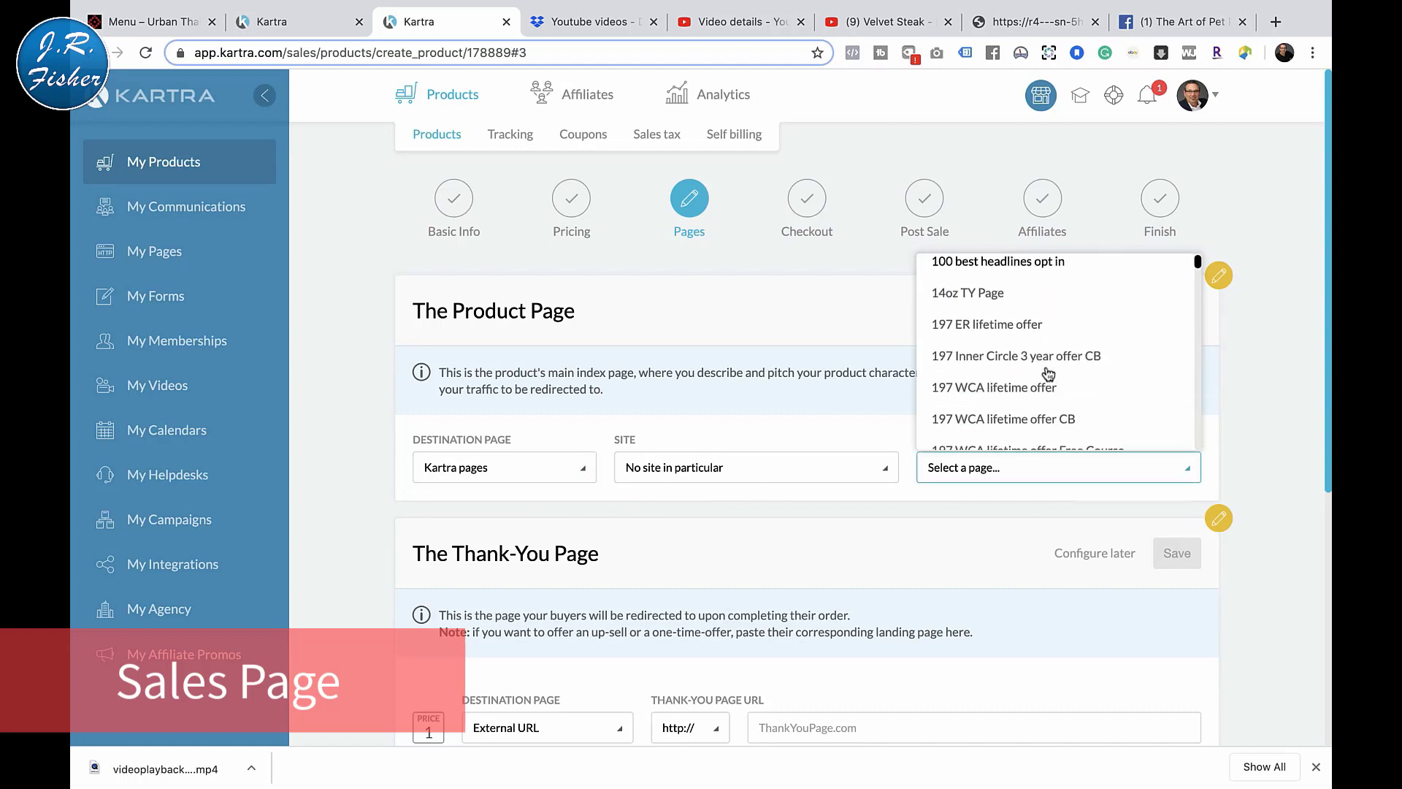
pyautogui.scroll(5, 1048, 374)
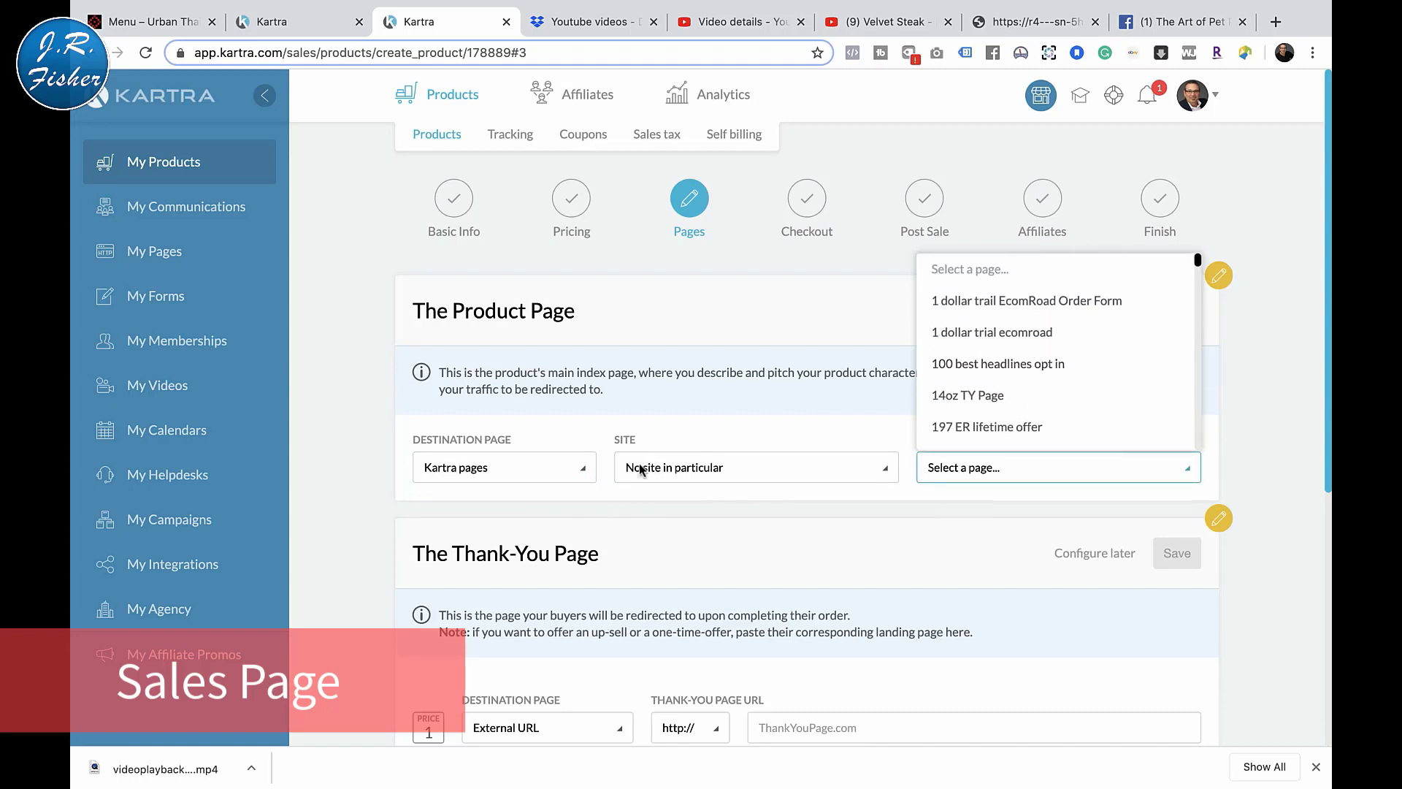
pyautogui.click(583, 468)
pyautogui.click(527, 500)
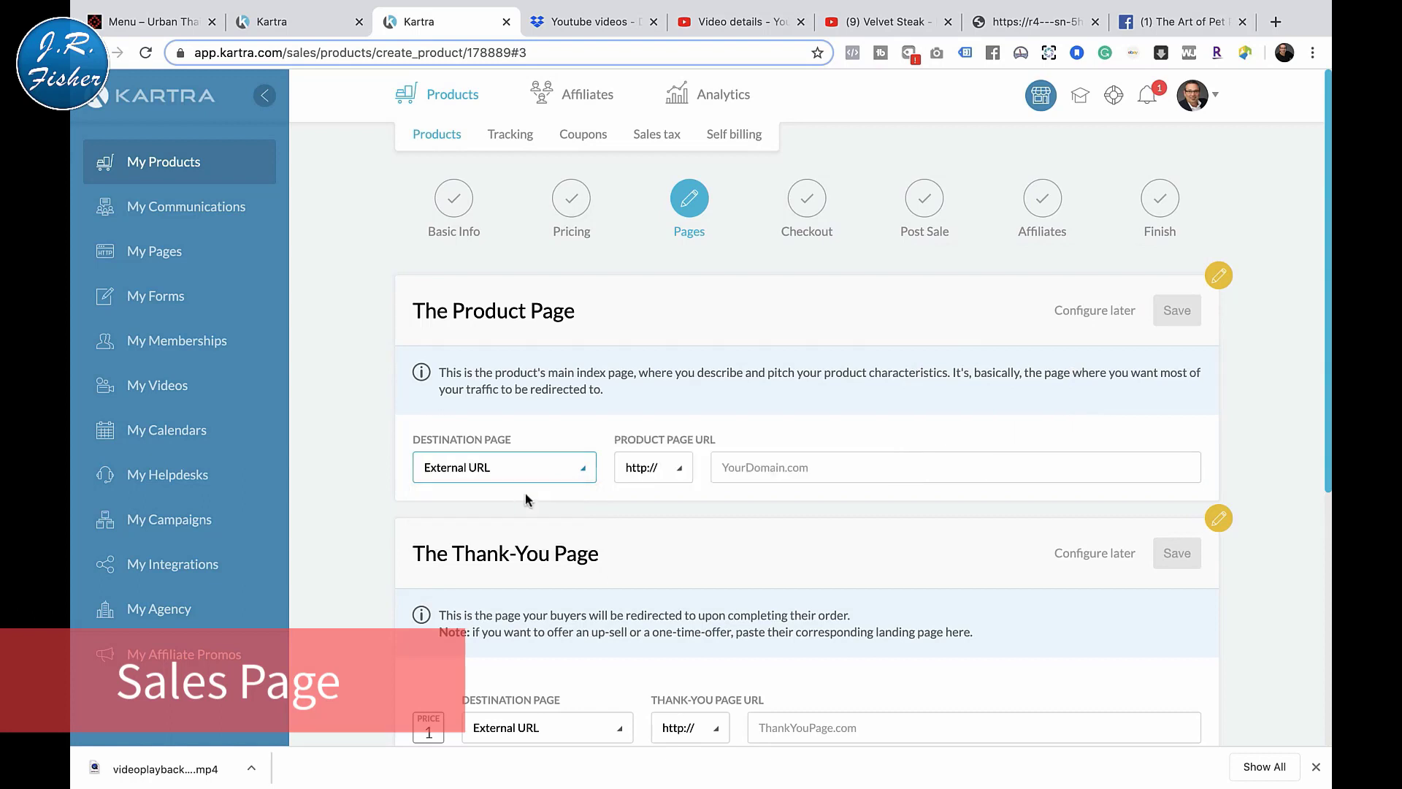
pyautogui.click(743, 464)
pyautogui.write('go')
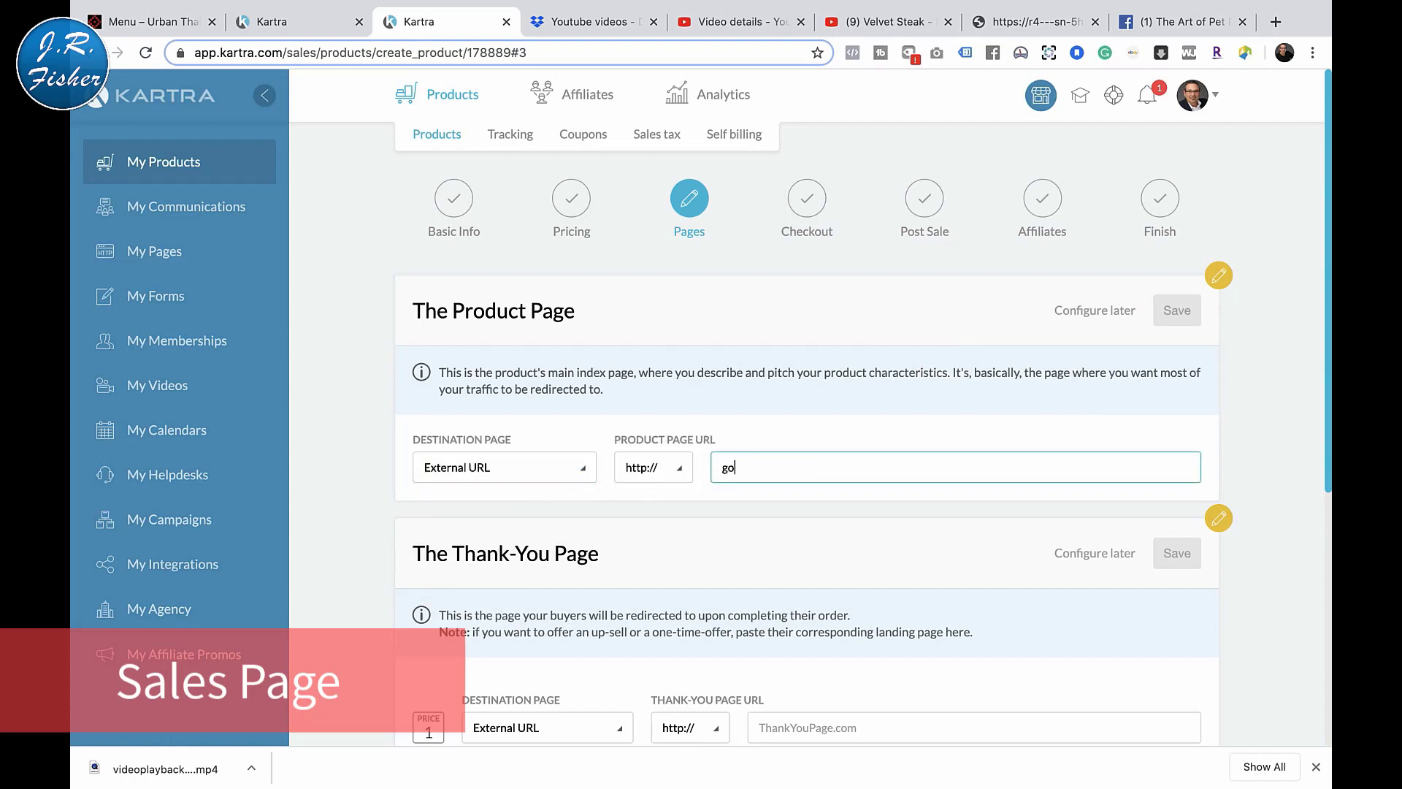
pyautogui.write('ogle.com')
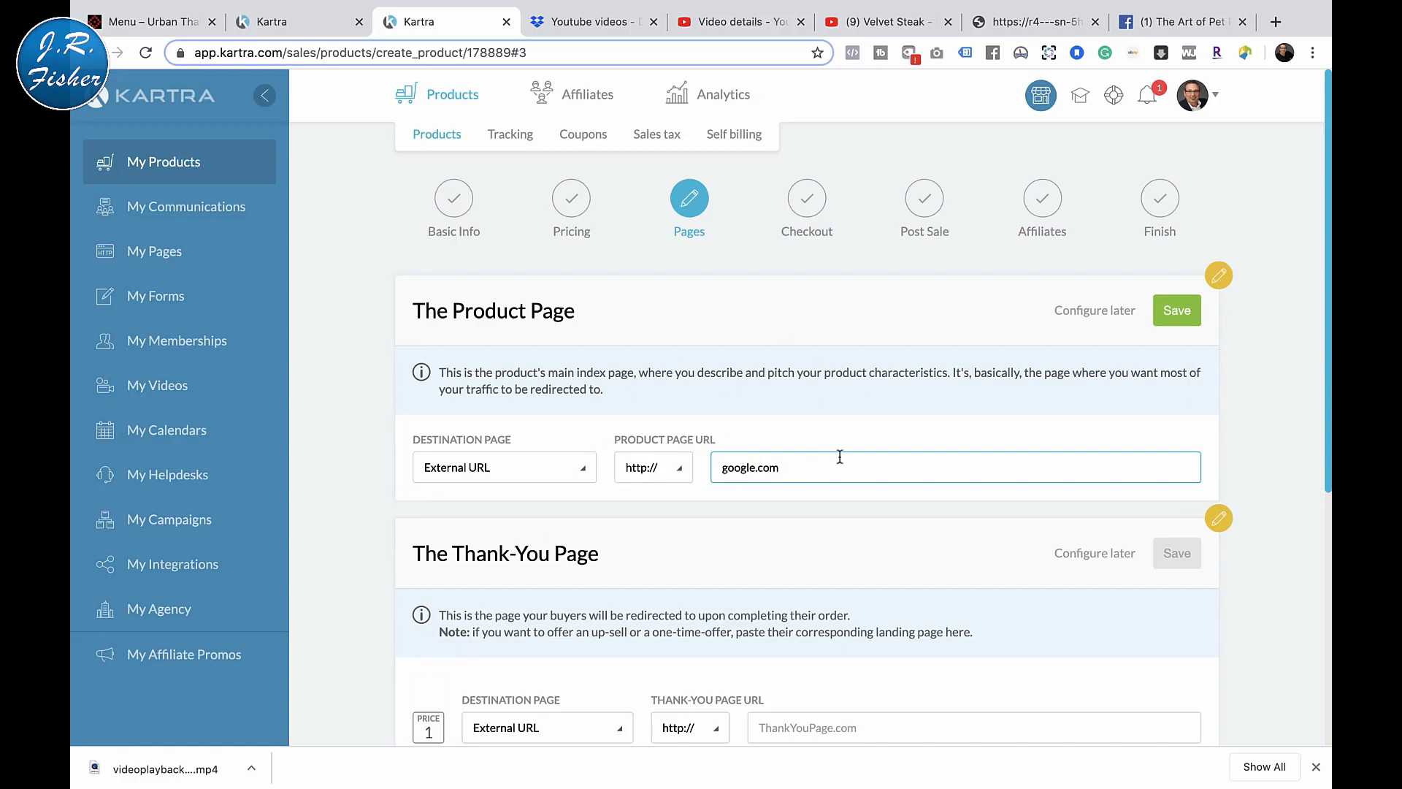
# Try Kartra pages with no site in particular for Price 1's thank-you page and browse the selectable pages
pyautogui.scroll(-4, 804, 460)
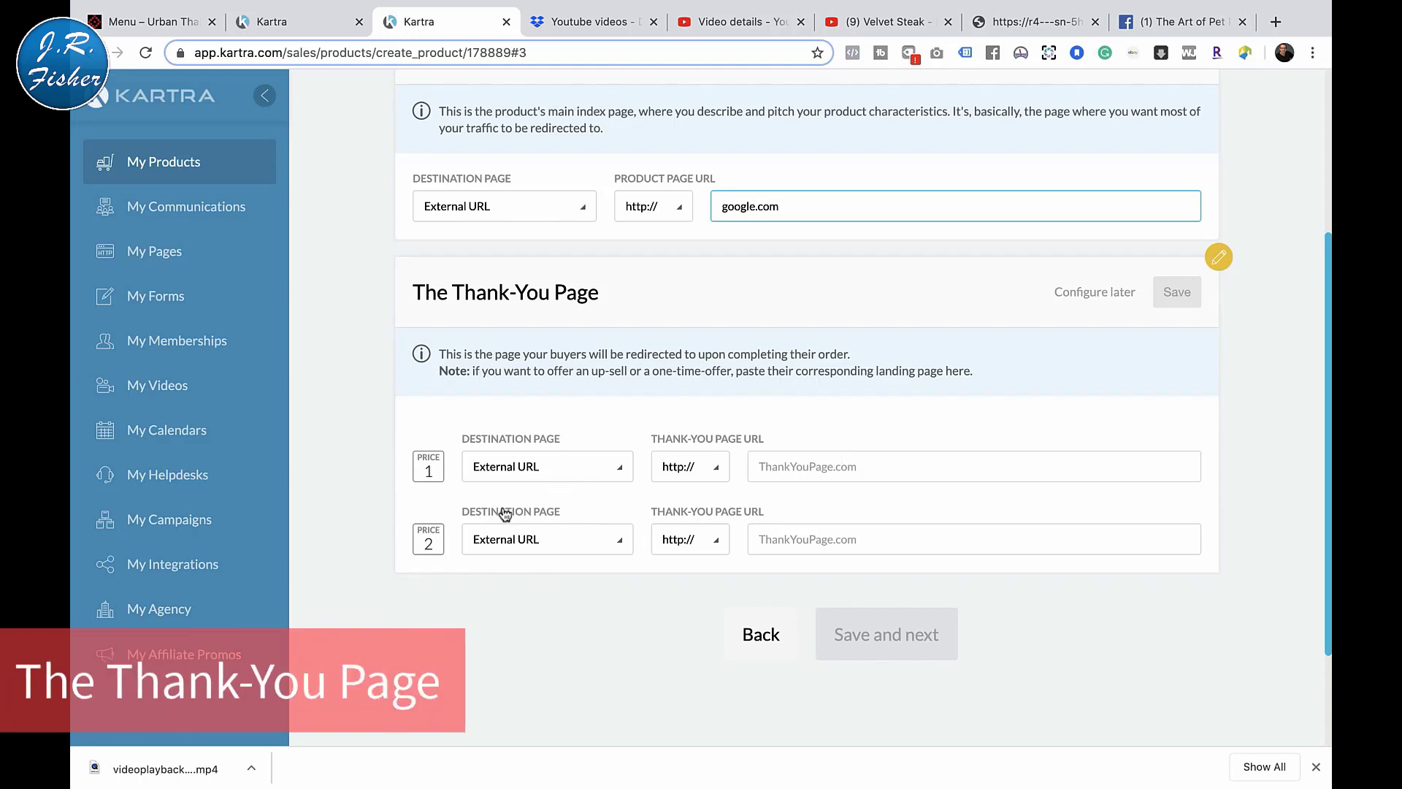
pyautogui.click(623, 476)
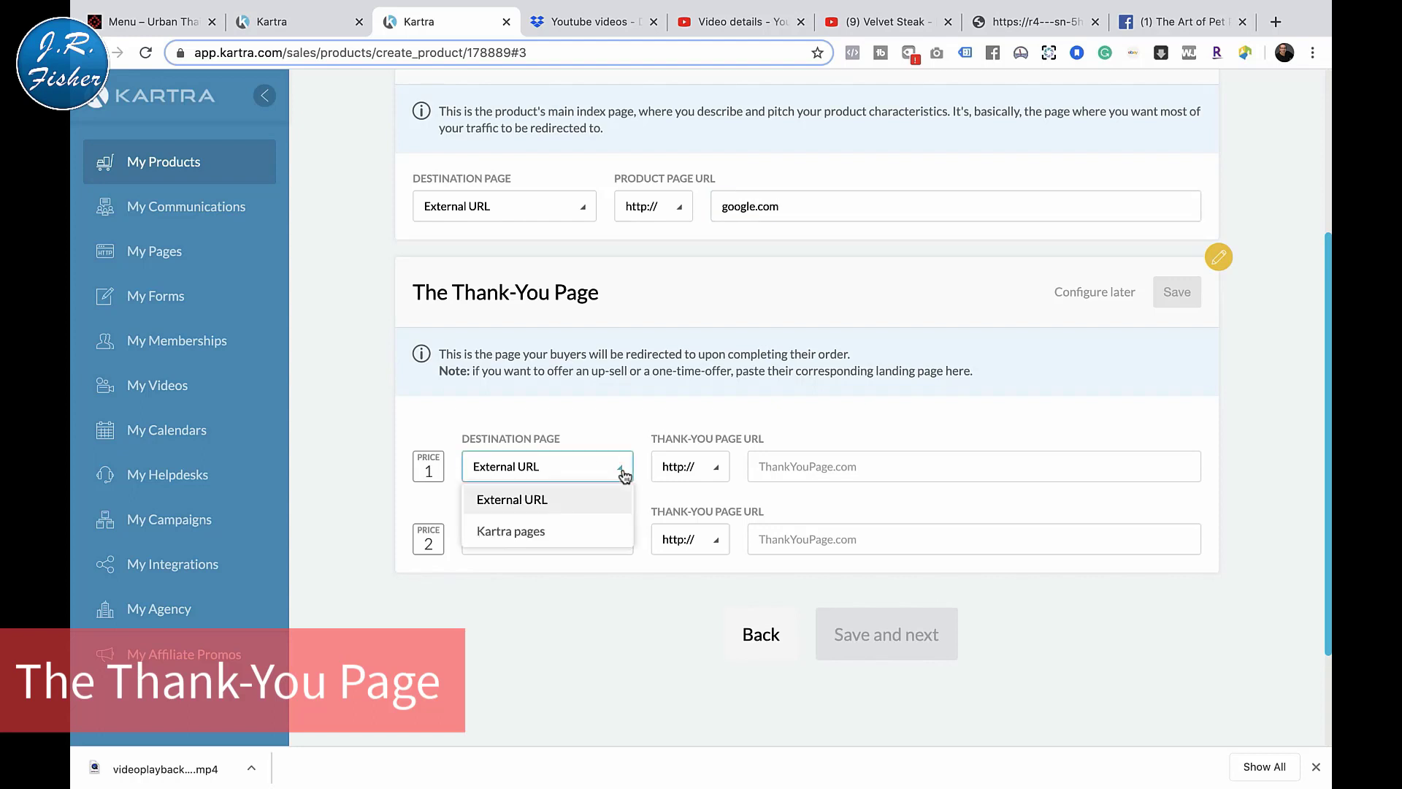
pyautogui.click(788, 461)
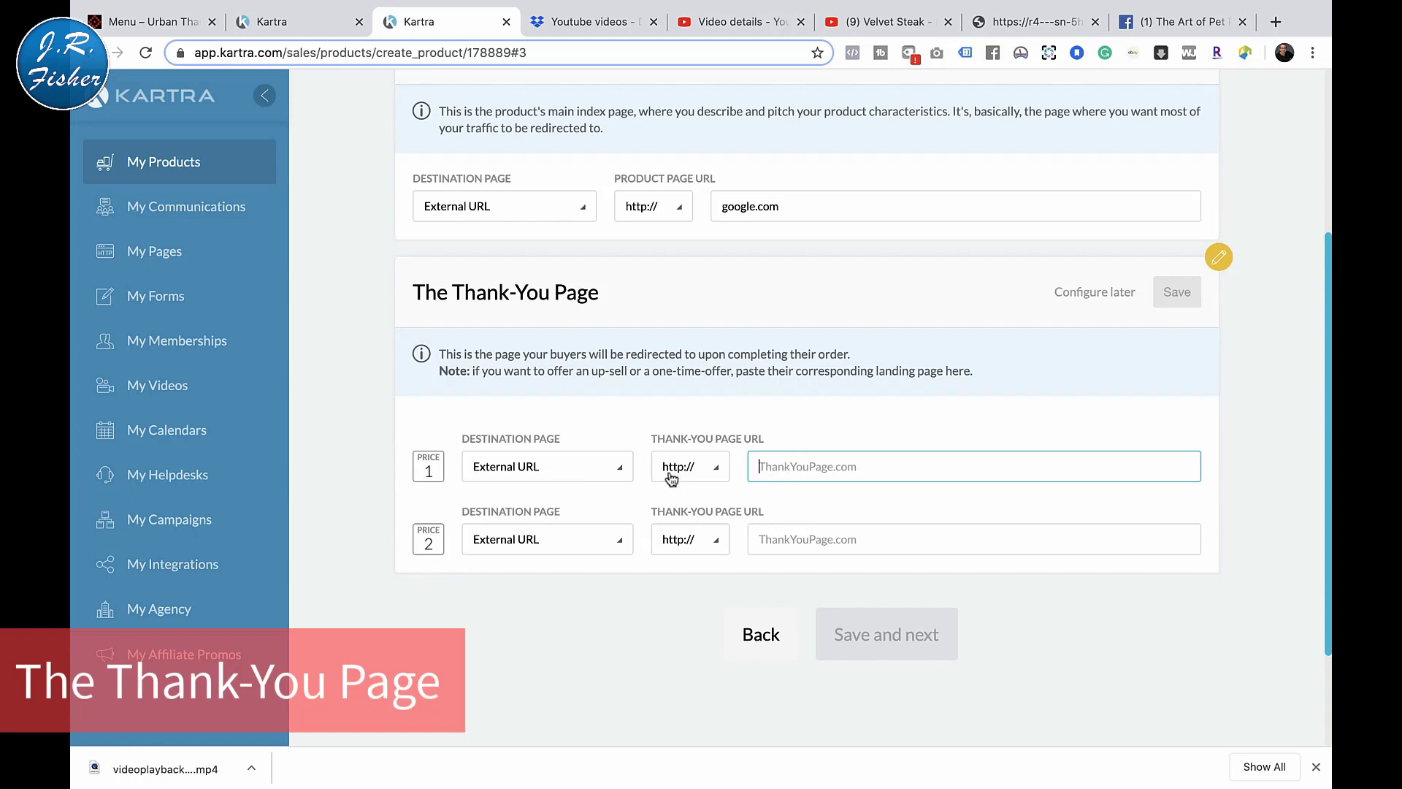
pyautogui.click(620, 475)
pyautogui.click(577, 529)
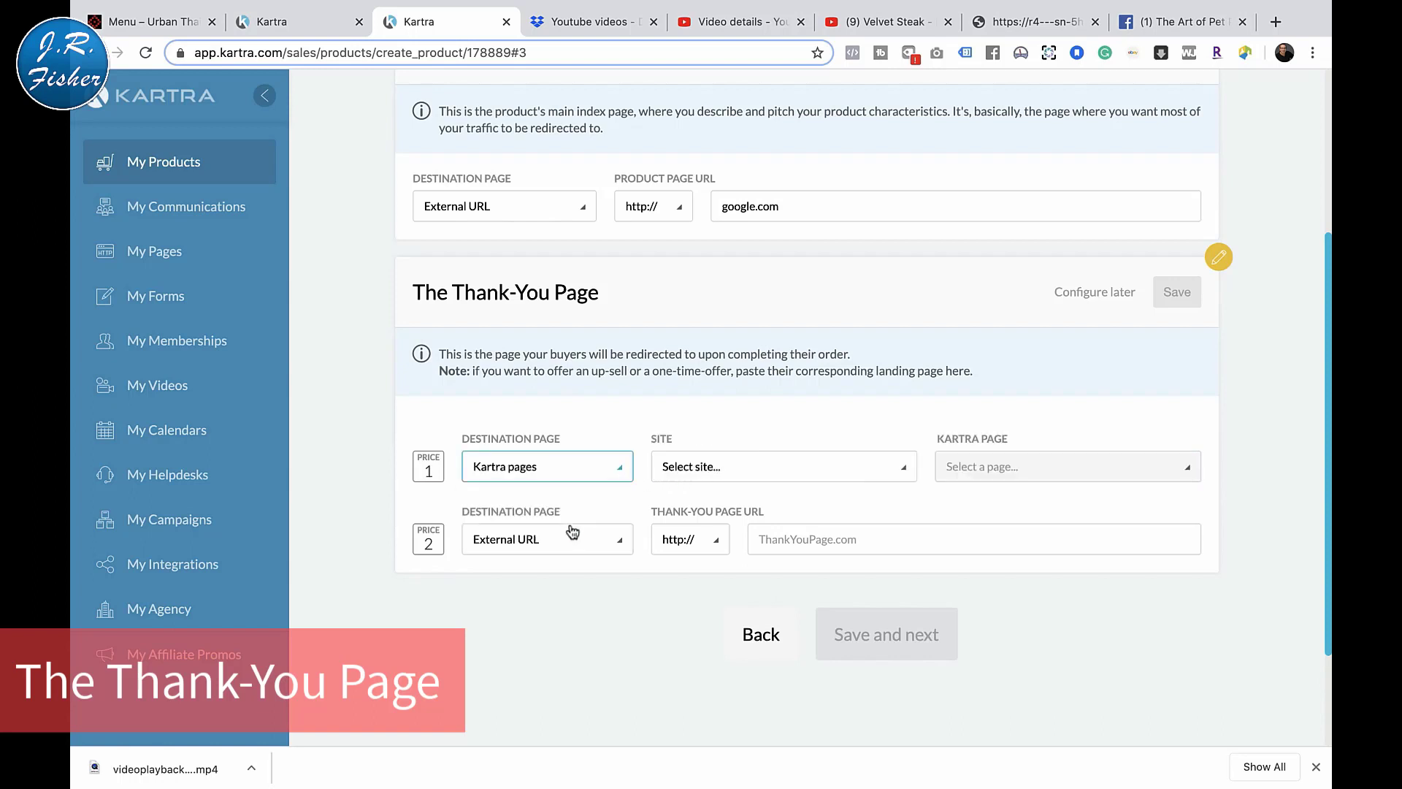
pyautogui.click(735, 476)
pyautogui.click(724, 533)
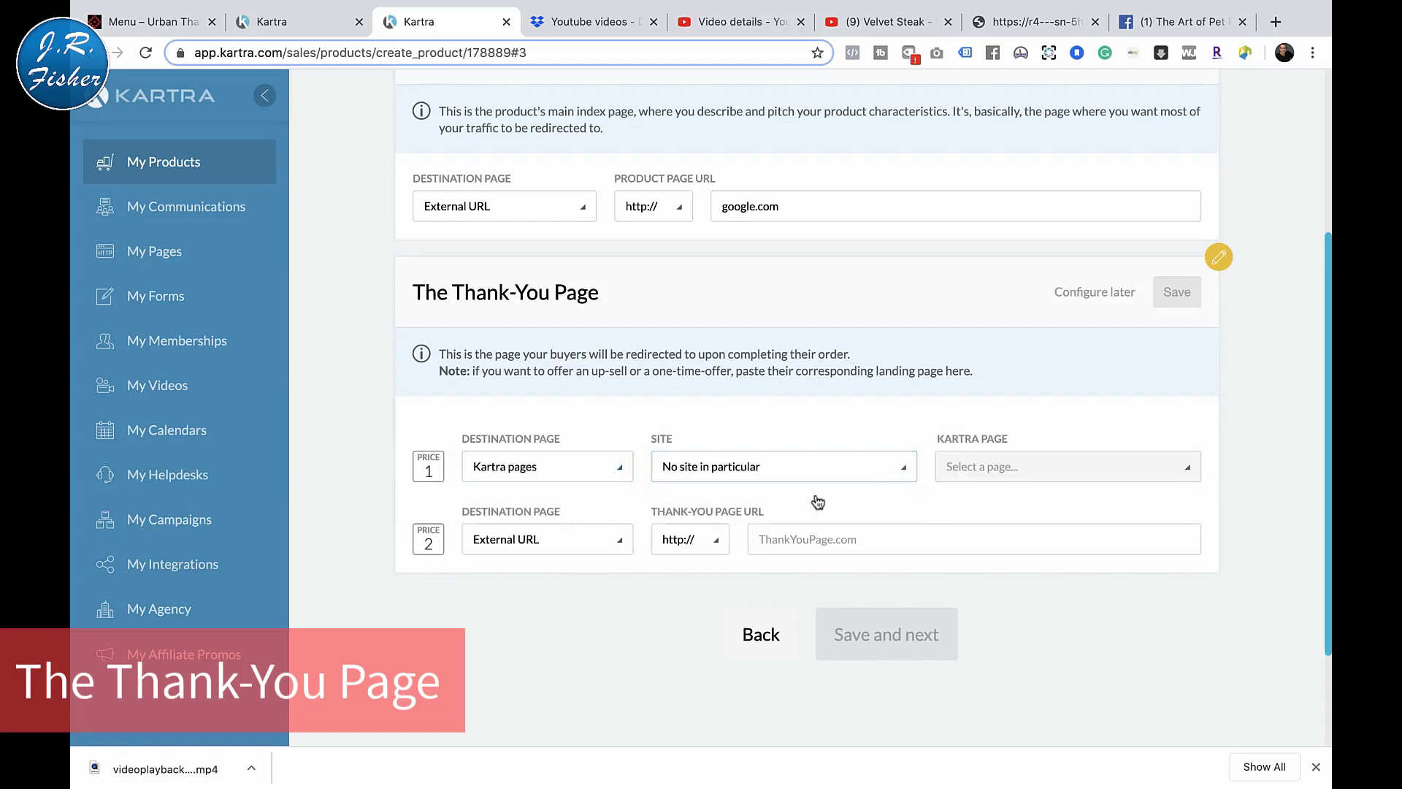
pyautogui.click(973, 470)
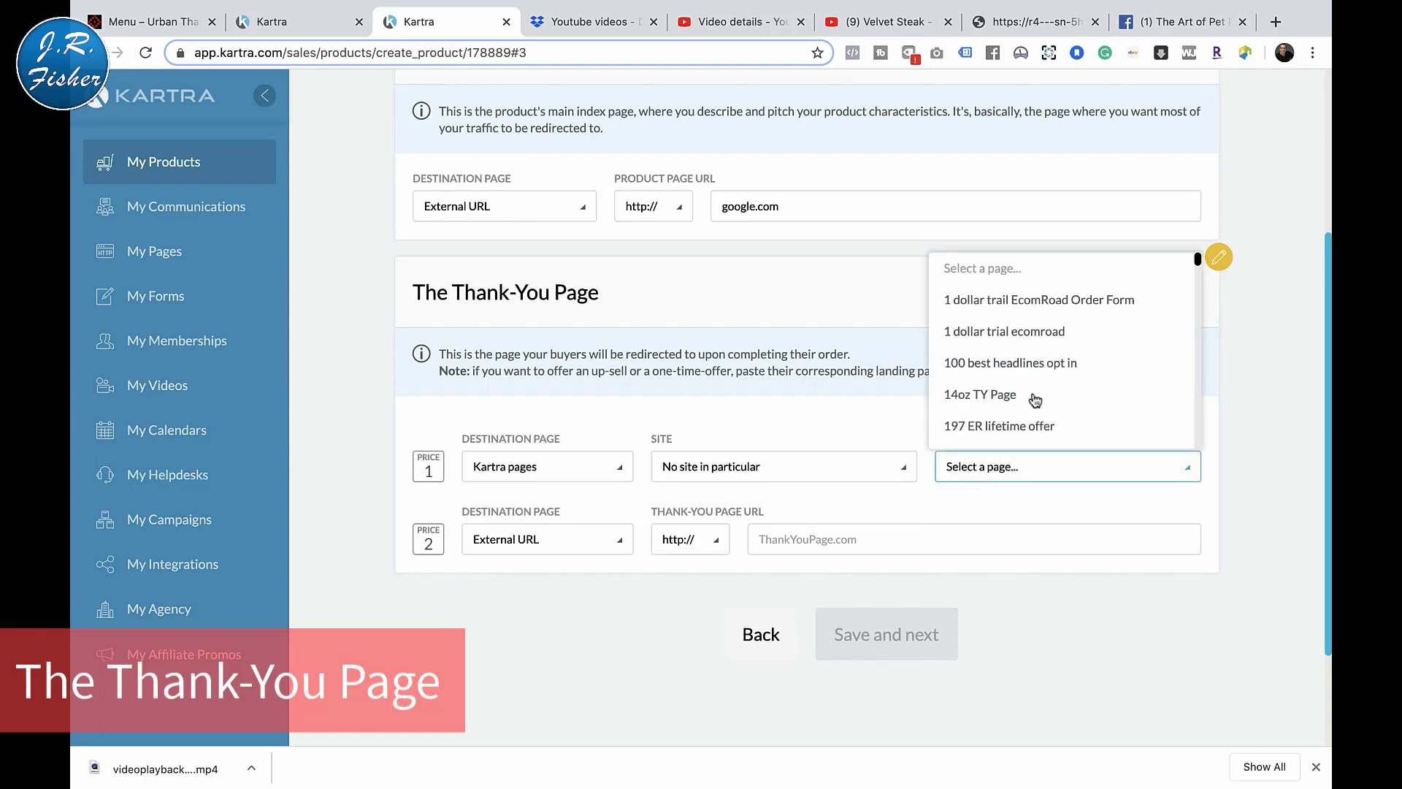
pyautogui.scroll(-3, 1059, 380)
pyautogui.scroll(-9, 1076, 378)
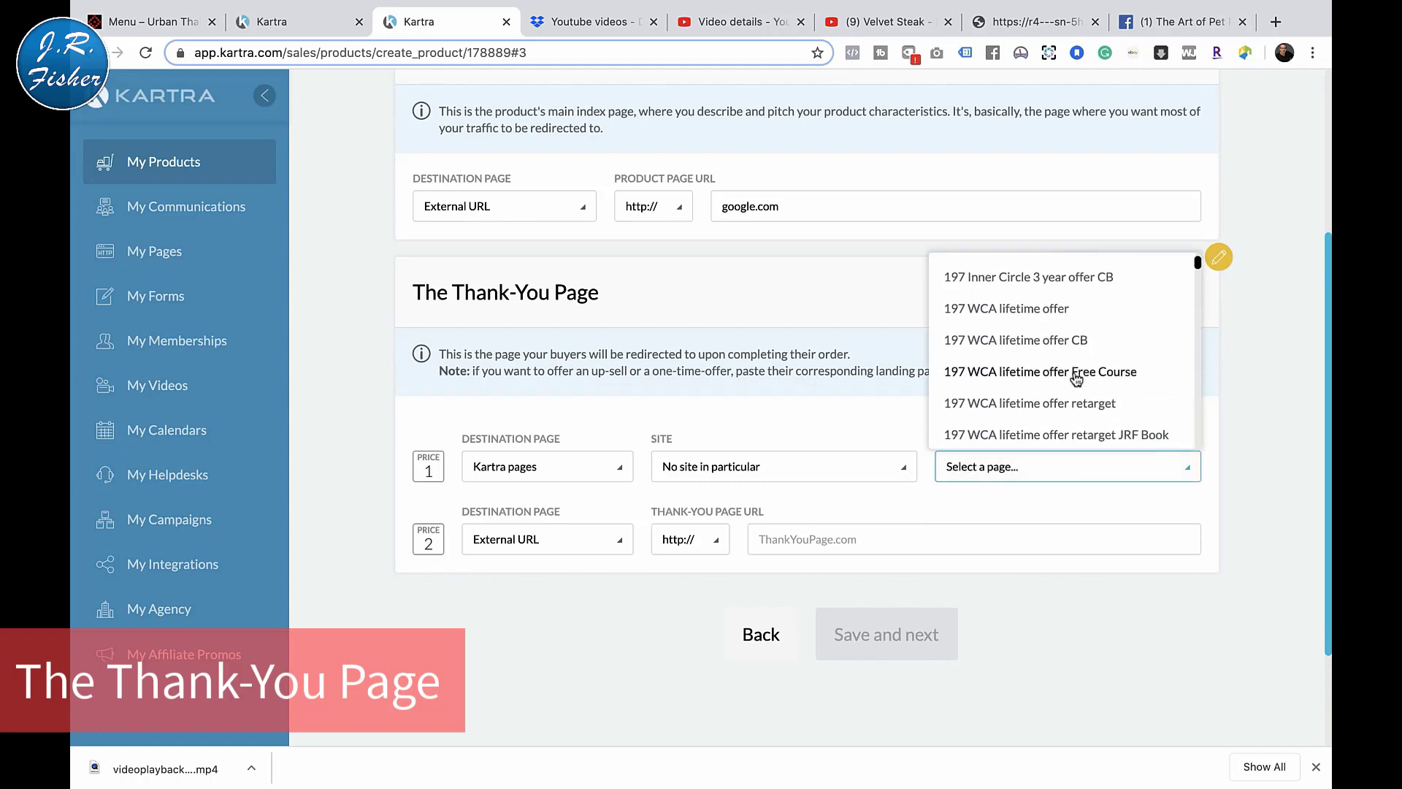
pyautogui.scroll(-1, 1077, 378)
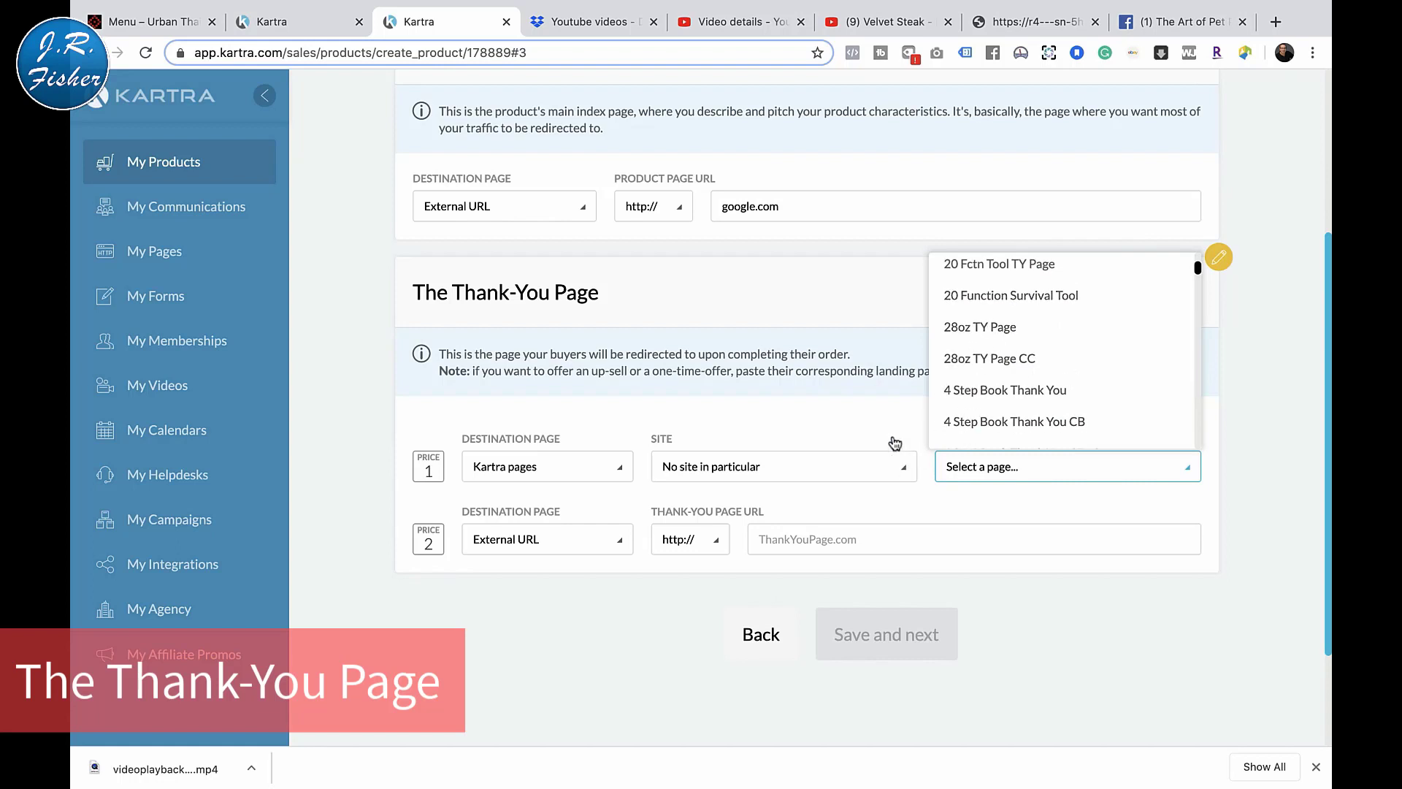
# Set the thank-you page of both prices to the external URL google.com and save the thank-you page section
pyautogui.click(619, 471)
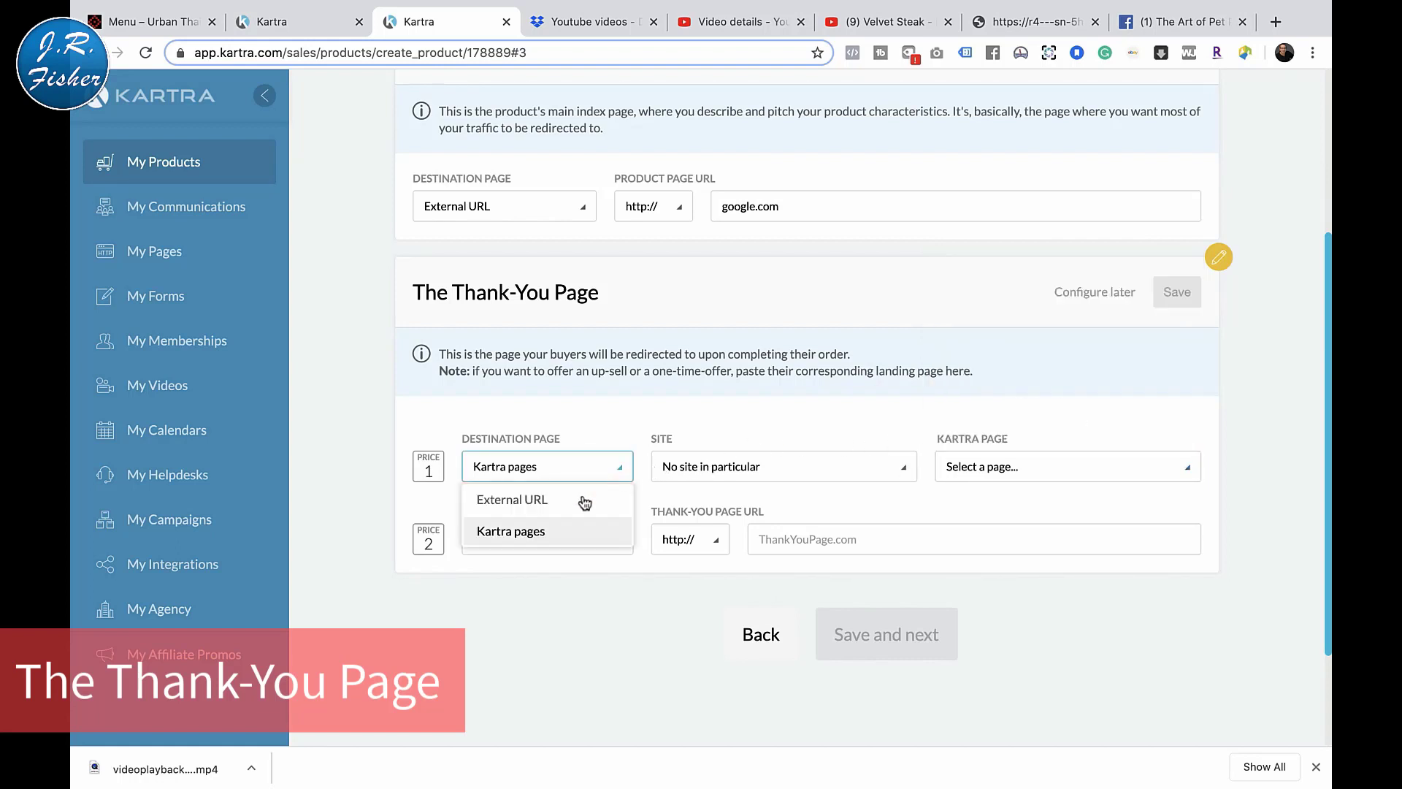
pyautogui.click(591, 496)
pyautogui.click(879, 456)
pyautogui.write('google')
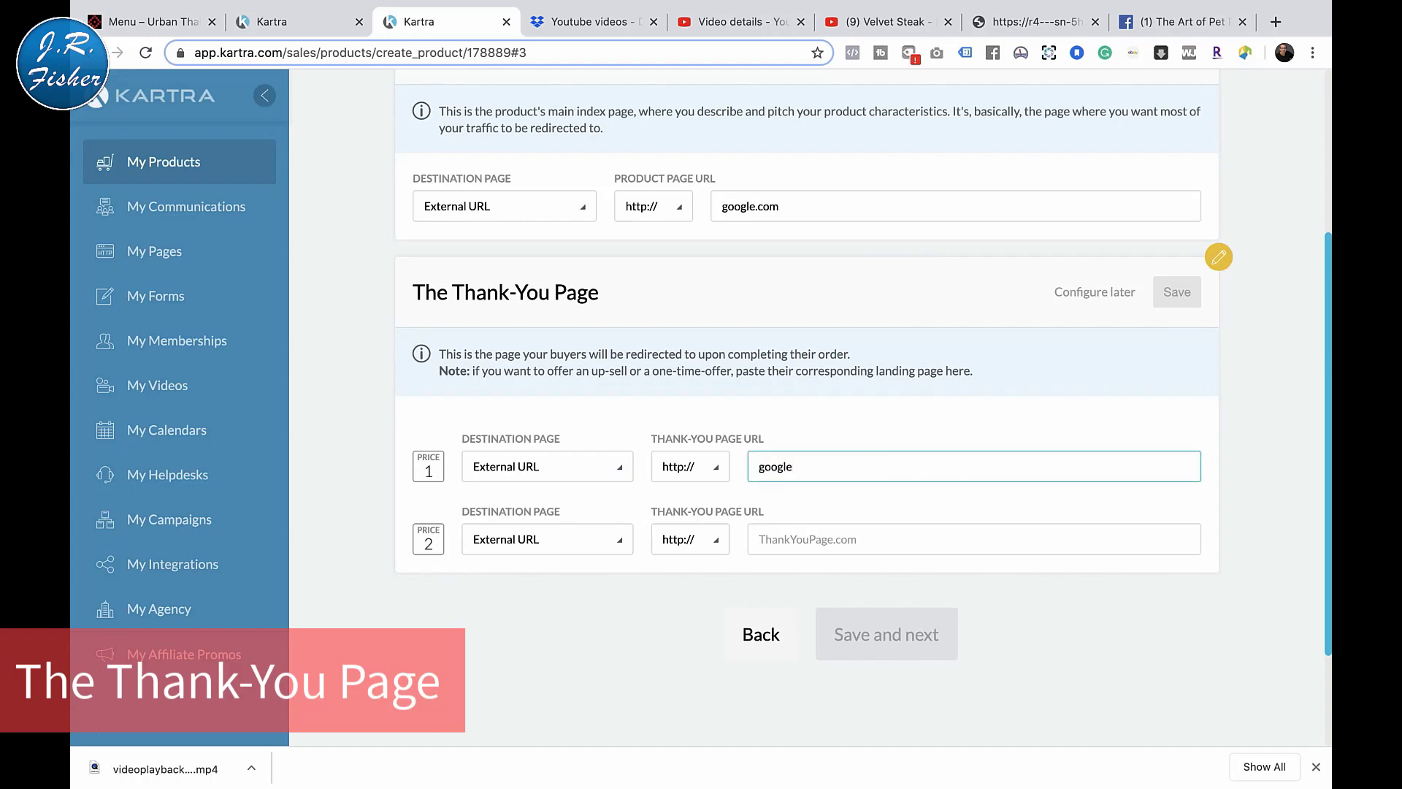
pyautogui.click(842, 532)
pyautogui.write('google.com')
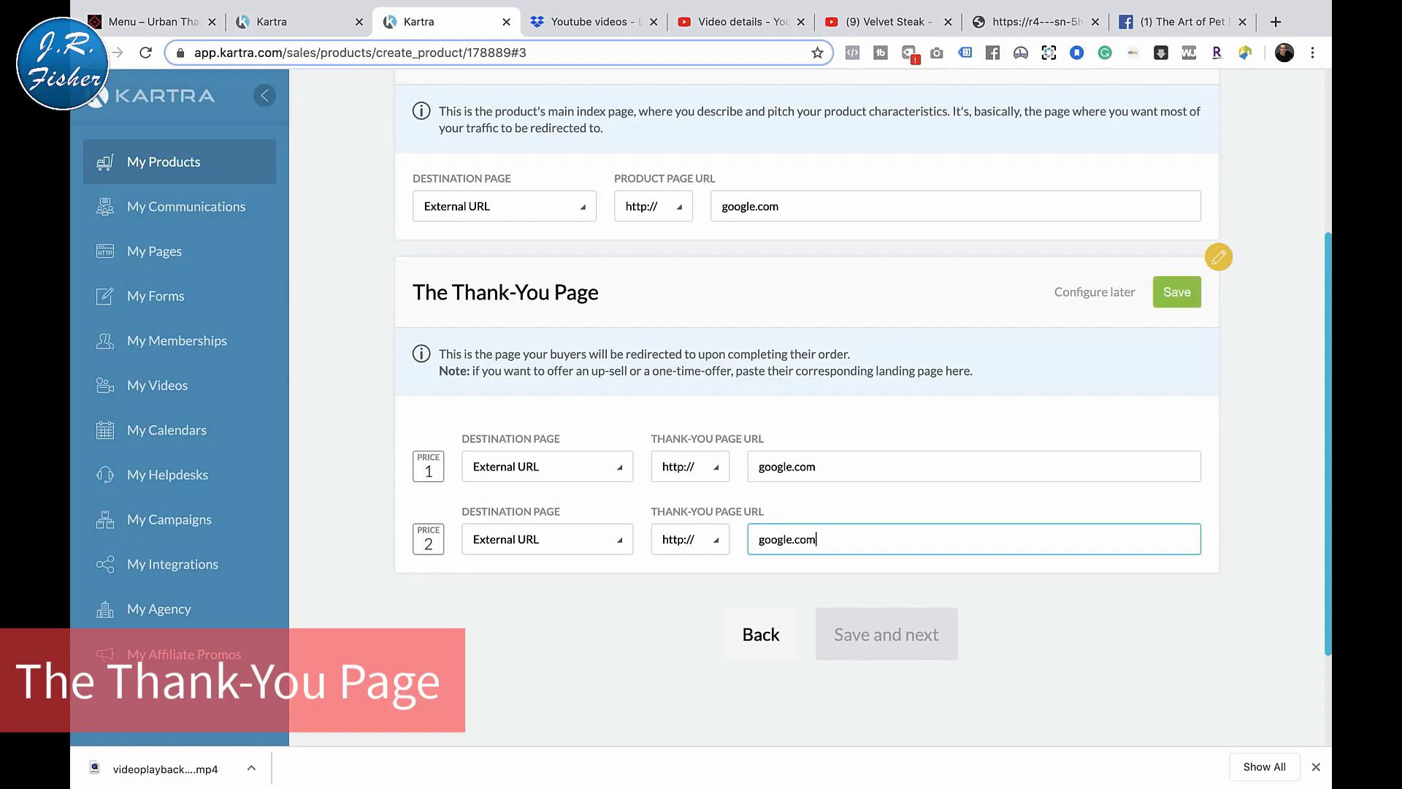
pyautogui.click(1183, 301)
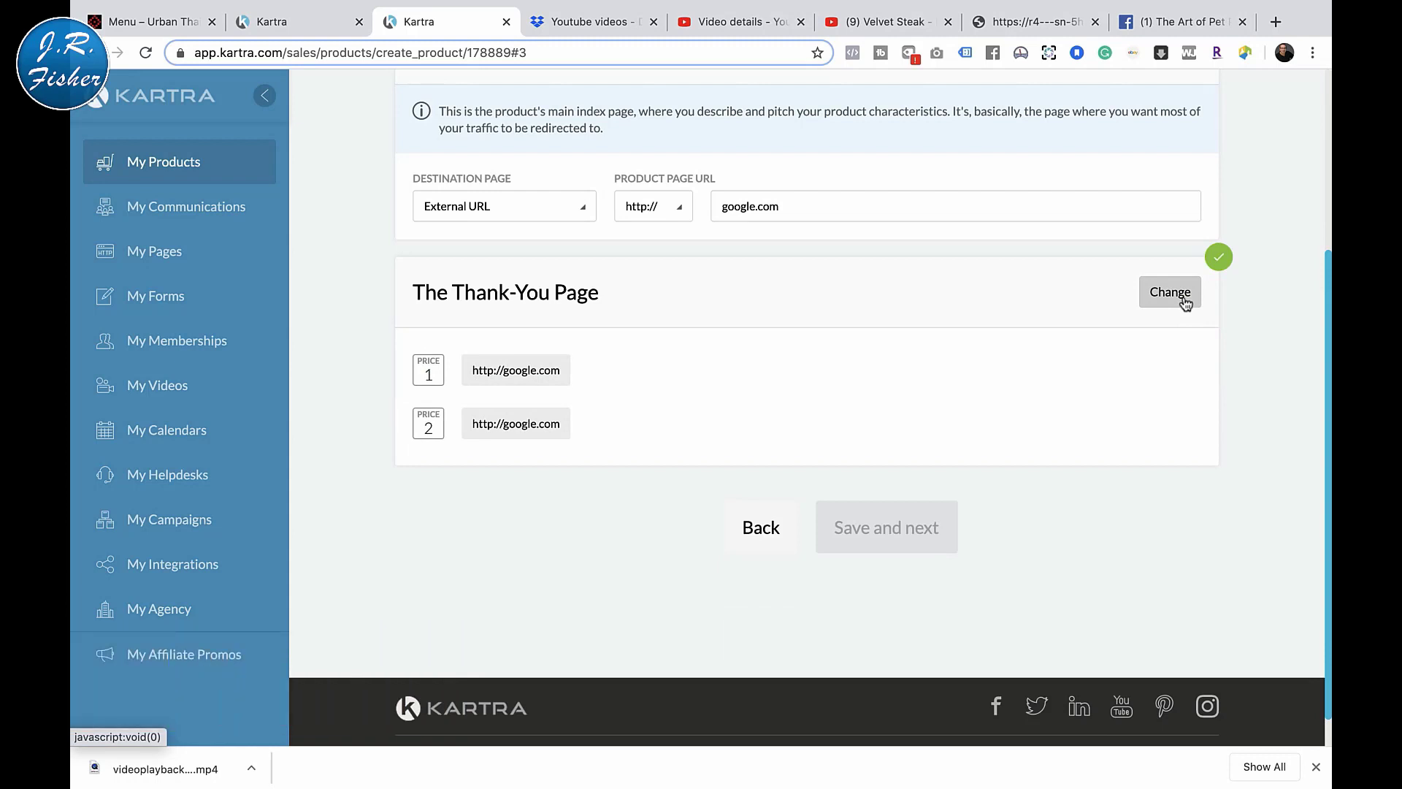
# Save the product page section and continue to the product's checkout setup
pyautogui.scroll(5, 1184, 301)
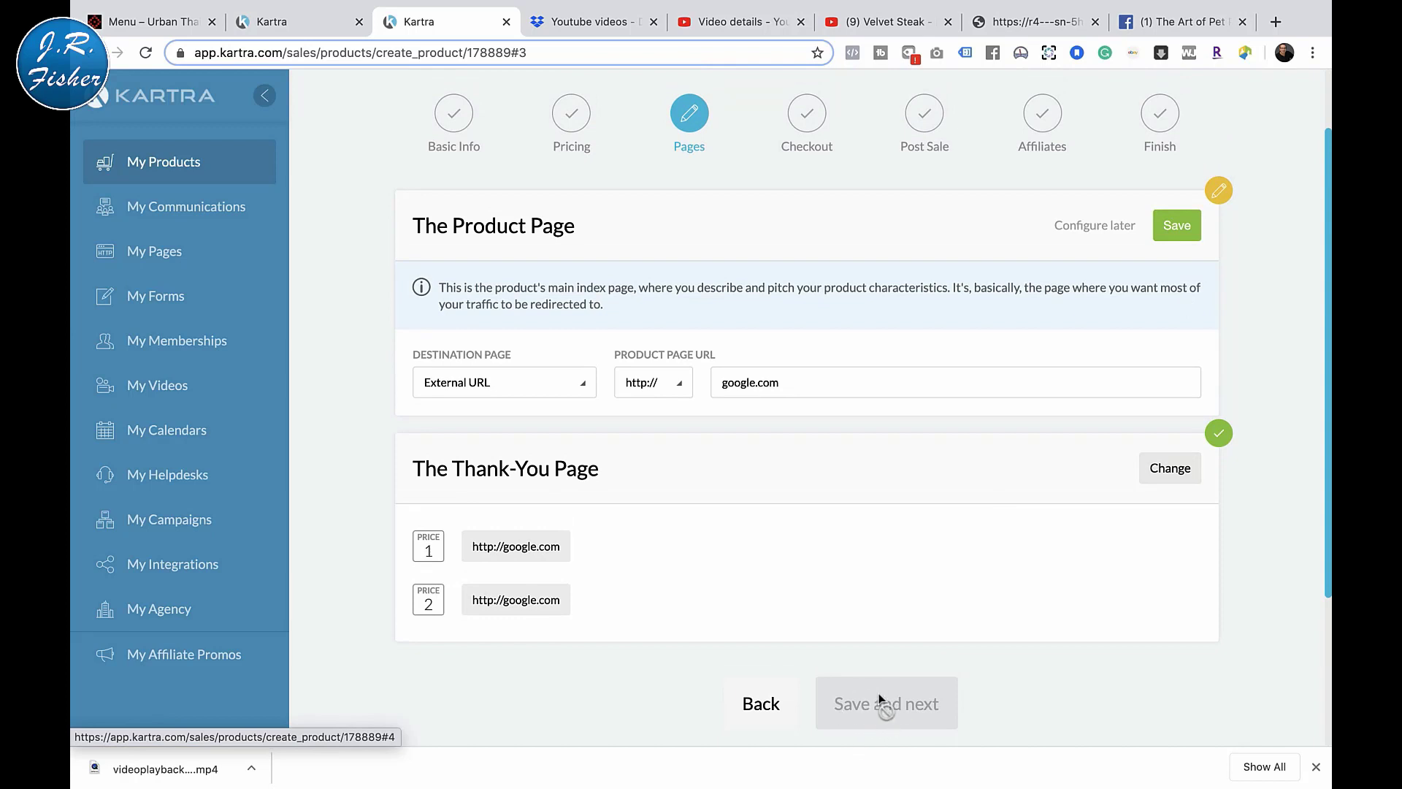
pyautogui.click(1172, 232)
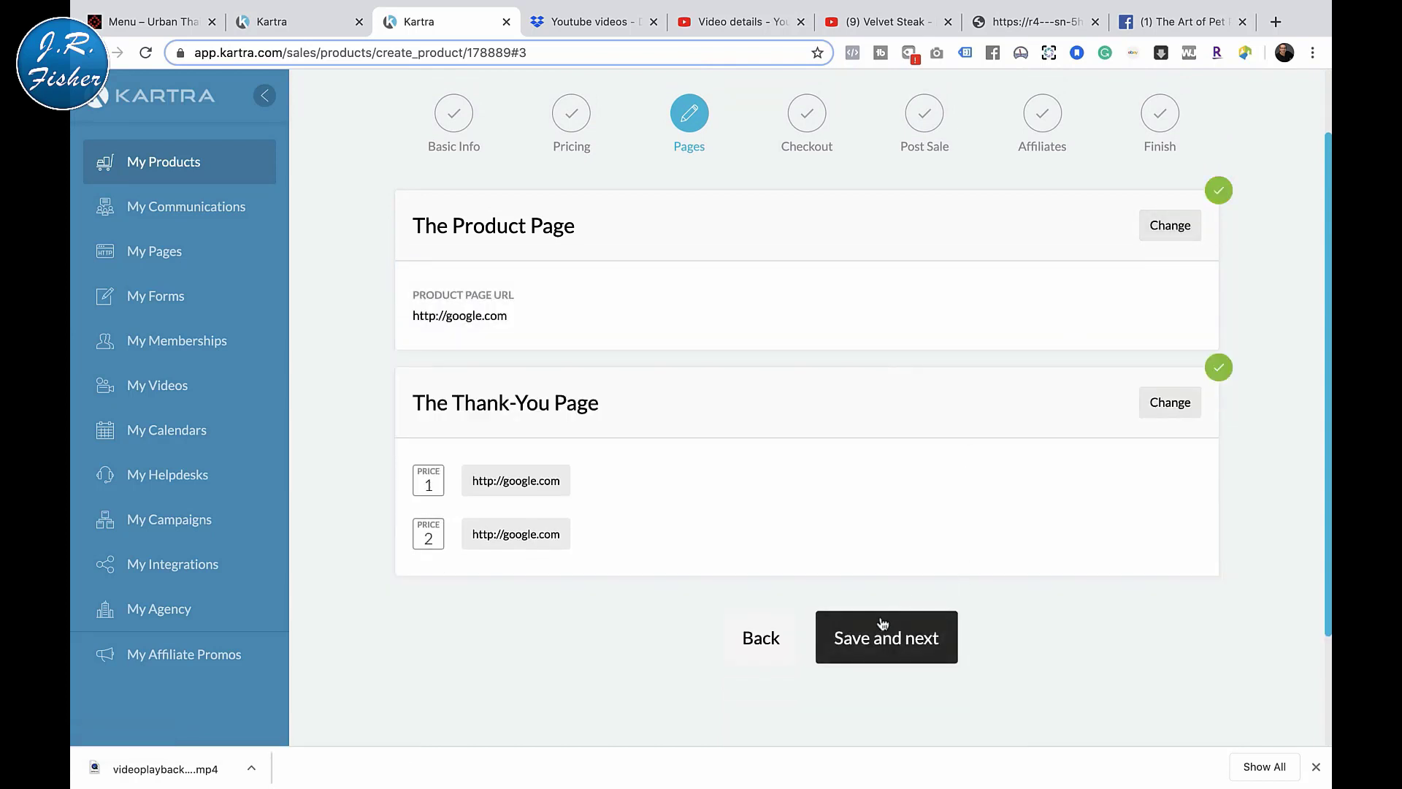
pyautogui.click(886, 622)
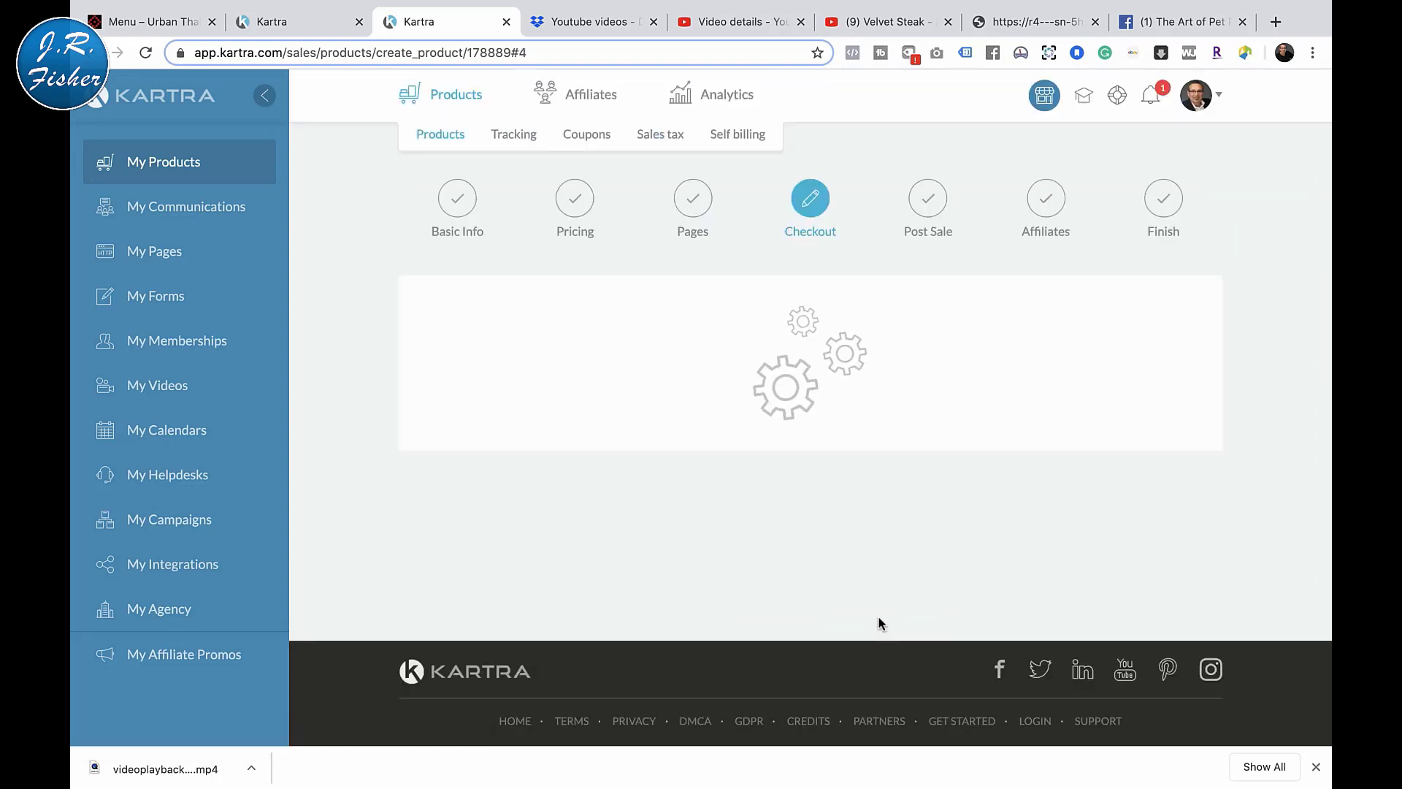
# Compare the express checkout options, keep the full checkout experience without one-click confirmation, and save that setting
pyautogui.scroll(-1, 879, 618)
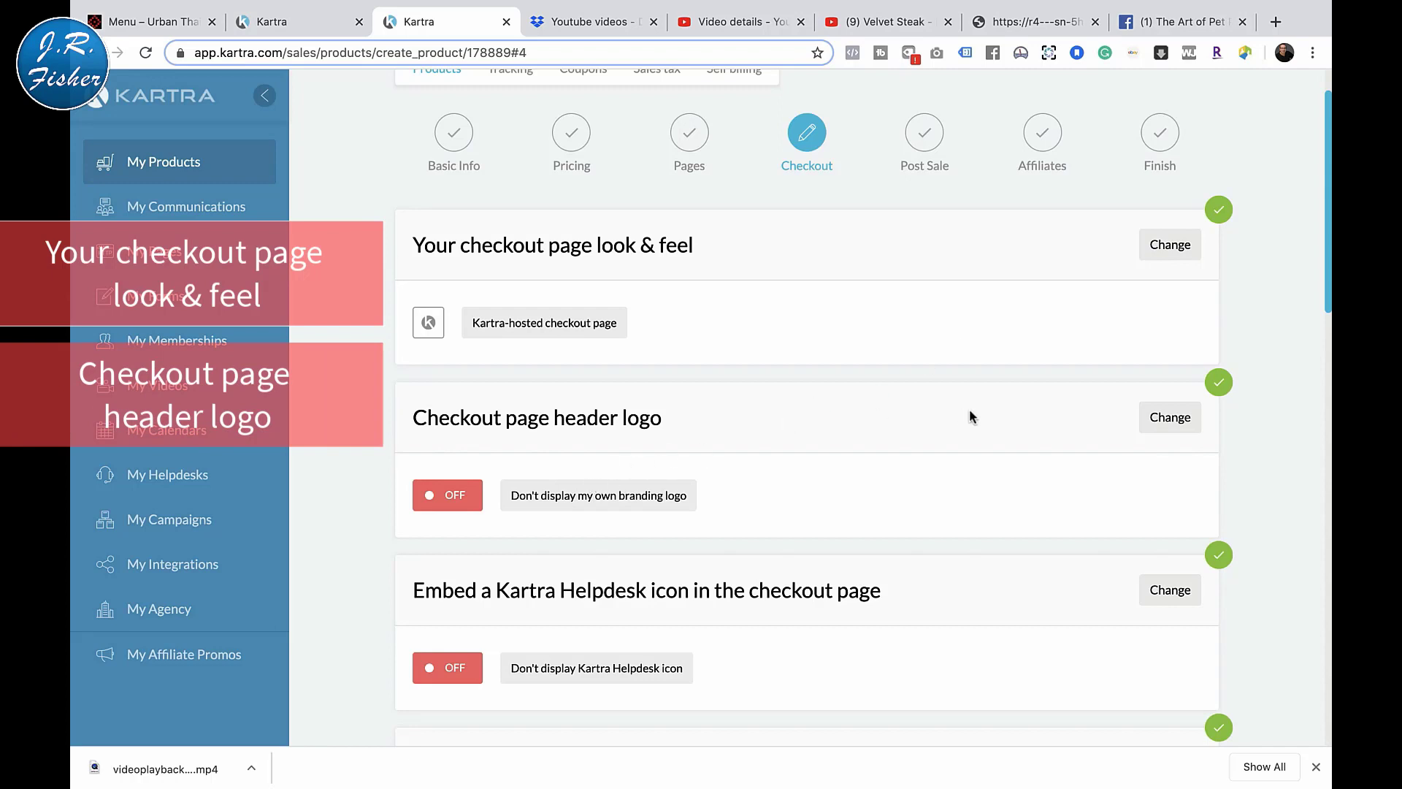
pyautogui.scroll(-3, 970, 409)
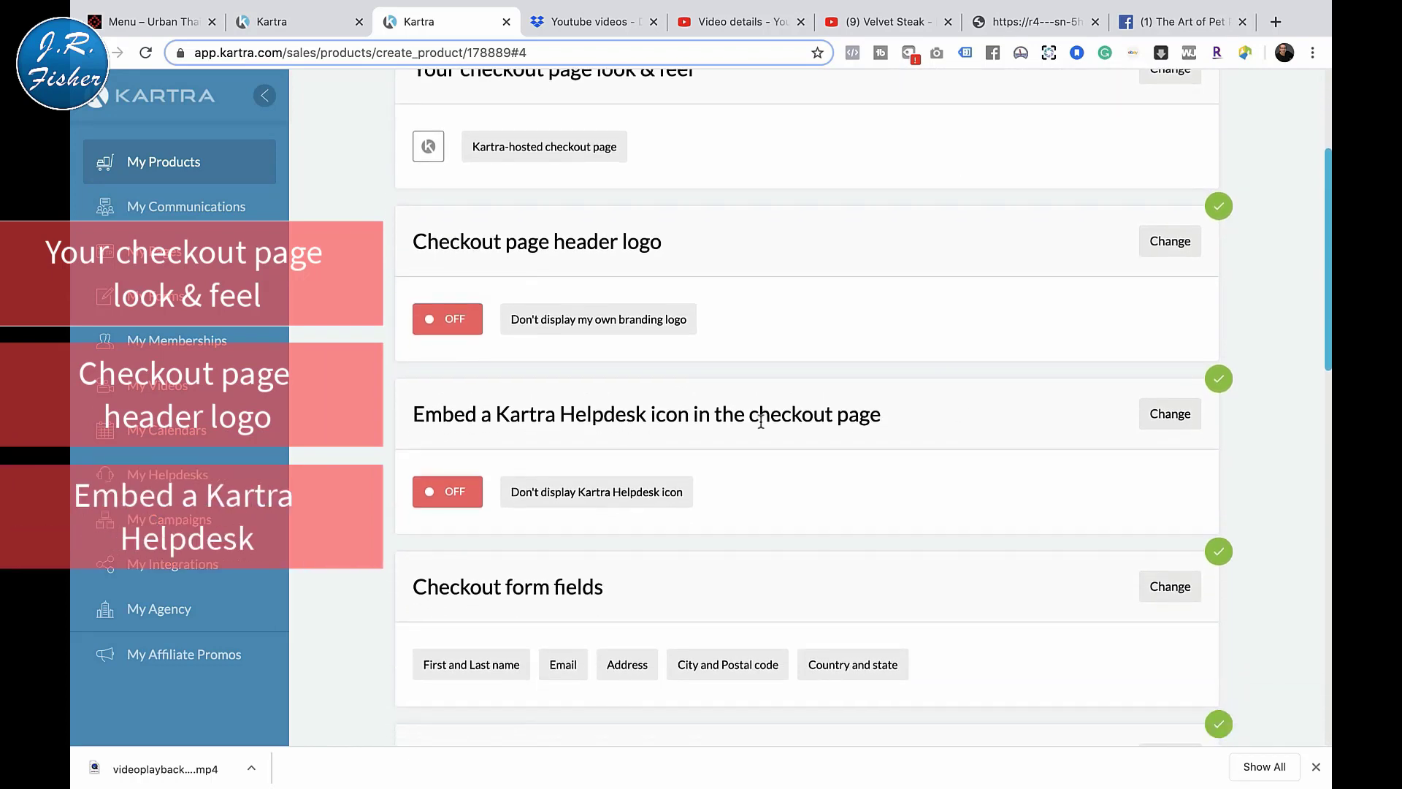
pyautogui.scroll(-4, 906, 441)
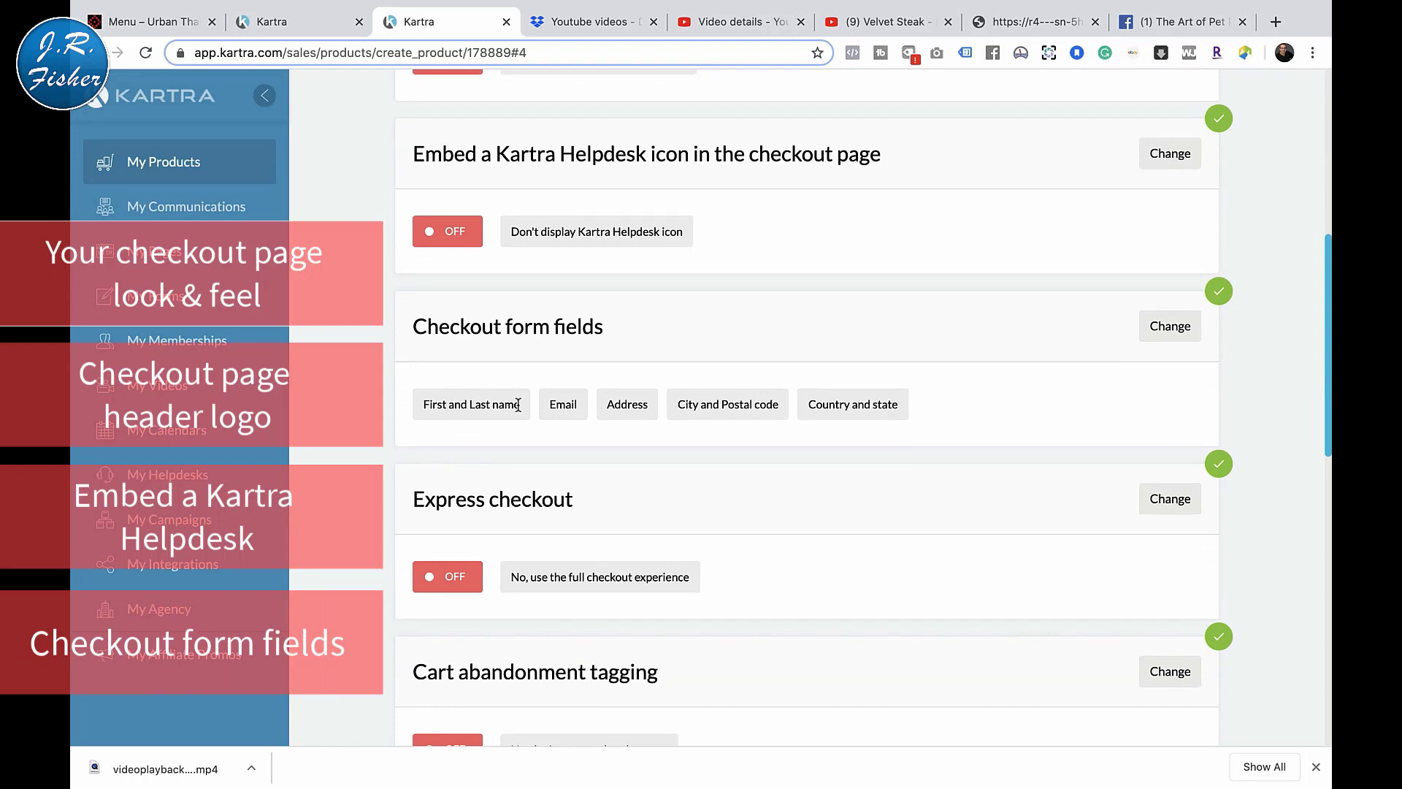
pyautogui.scroll(-2, 518, 405)
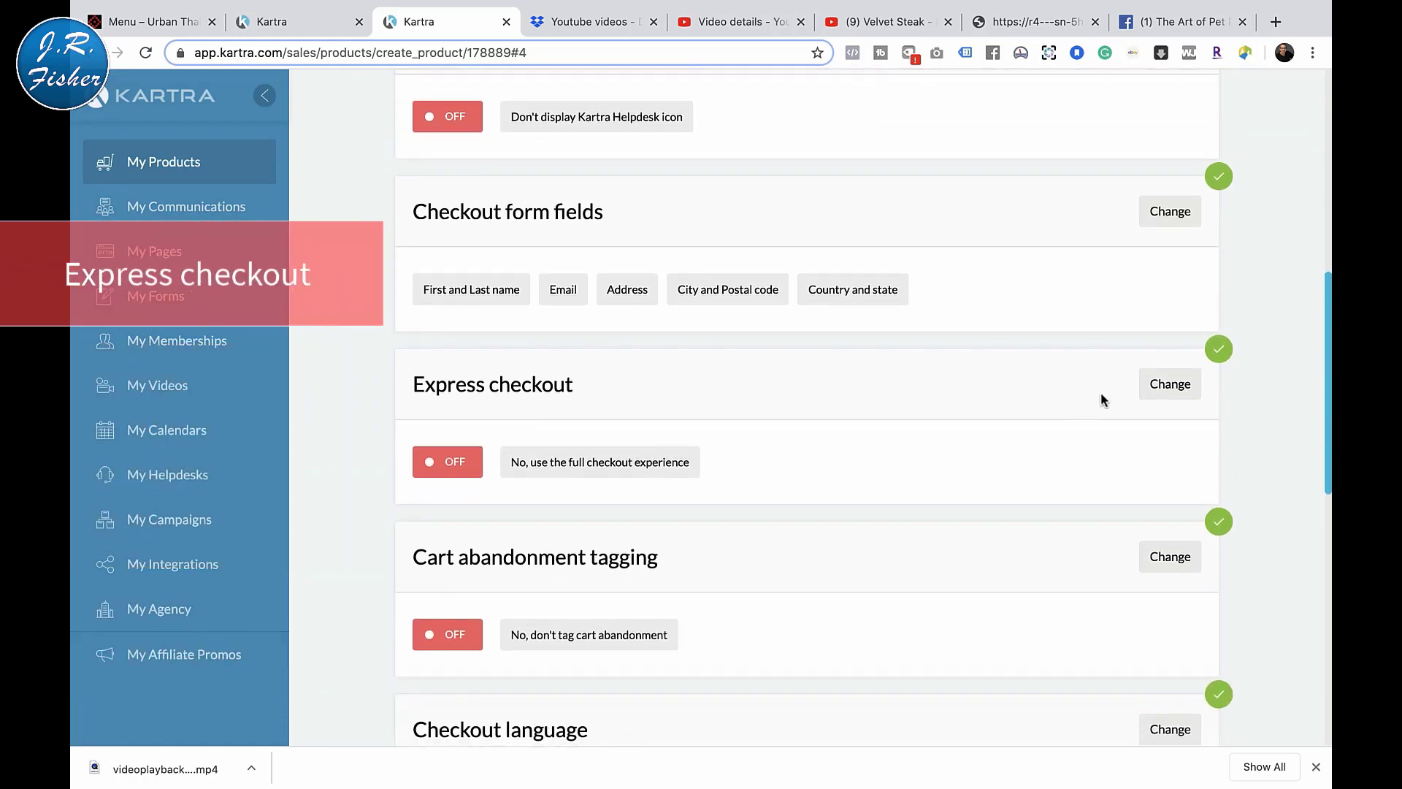
pyautogui.click(1169, 384)
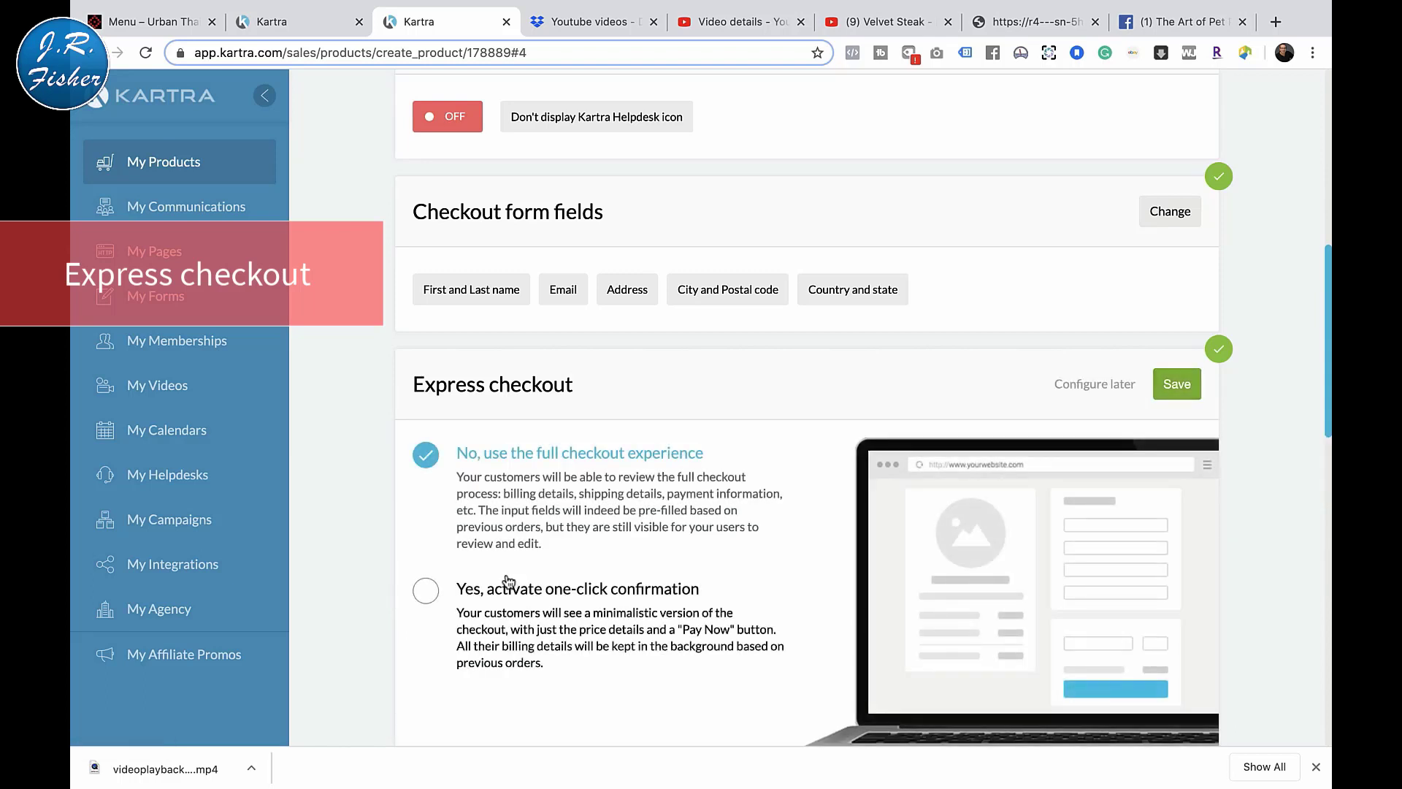
pyautogui.click(425, 593)
pyautogui.click(426, 453)
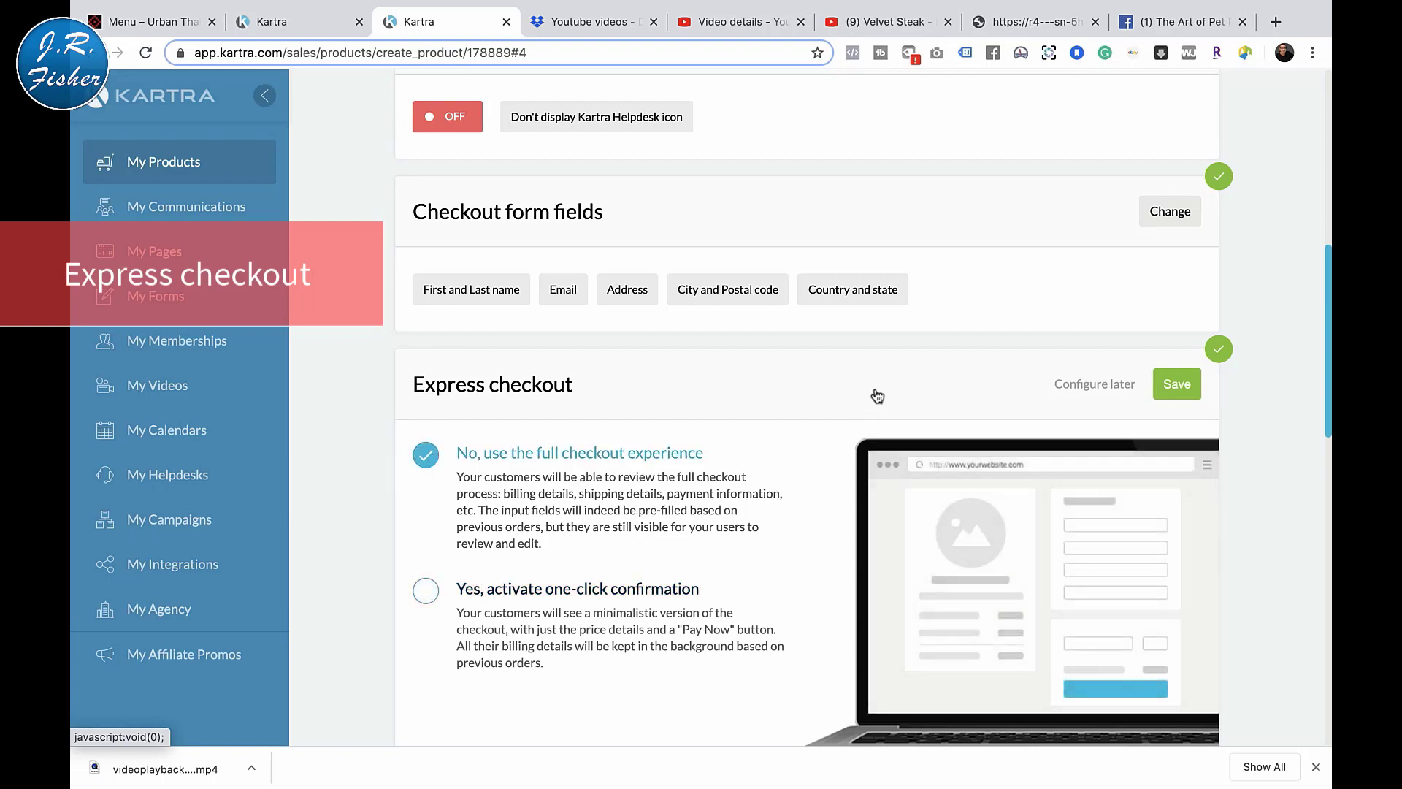
pyautogui.click(1176, 383)
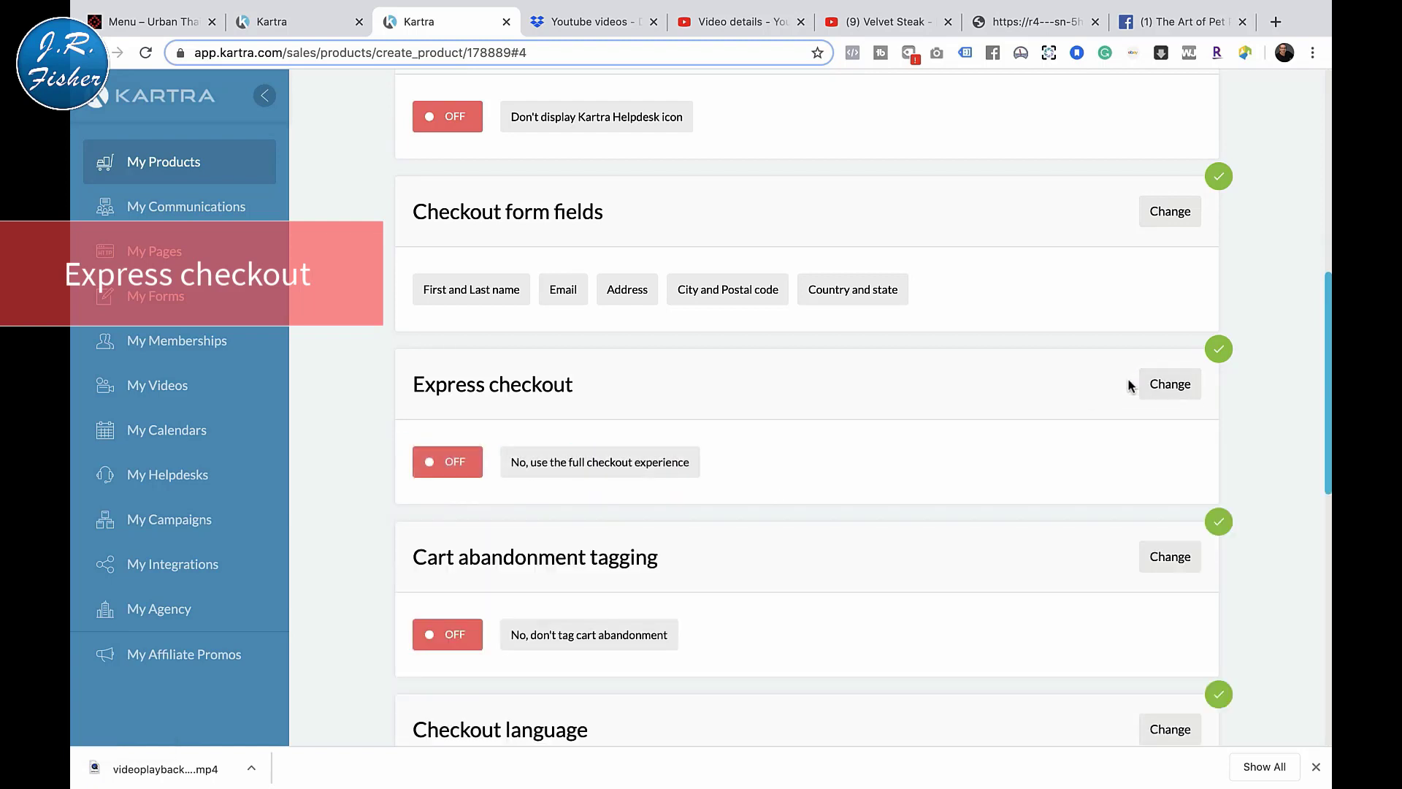
# Review the remaining checkout settings down to the bump offers, save them and continue to the post-sale setup
pyautogui.scroll(-10, 1130, 386)
pyautogui.scroll(-3, 1129, 385)
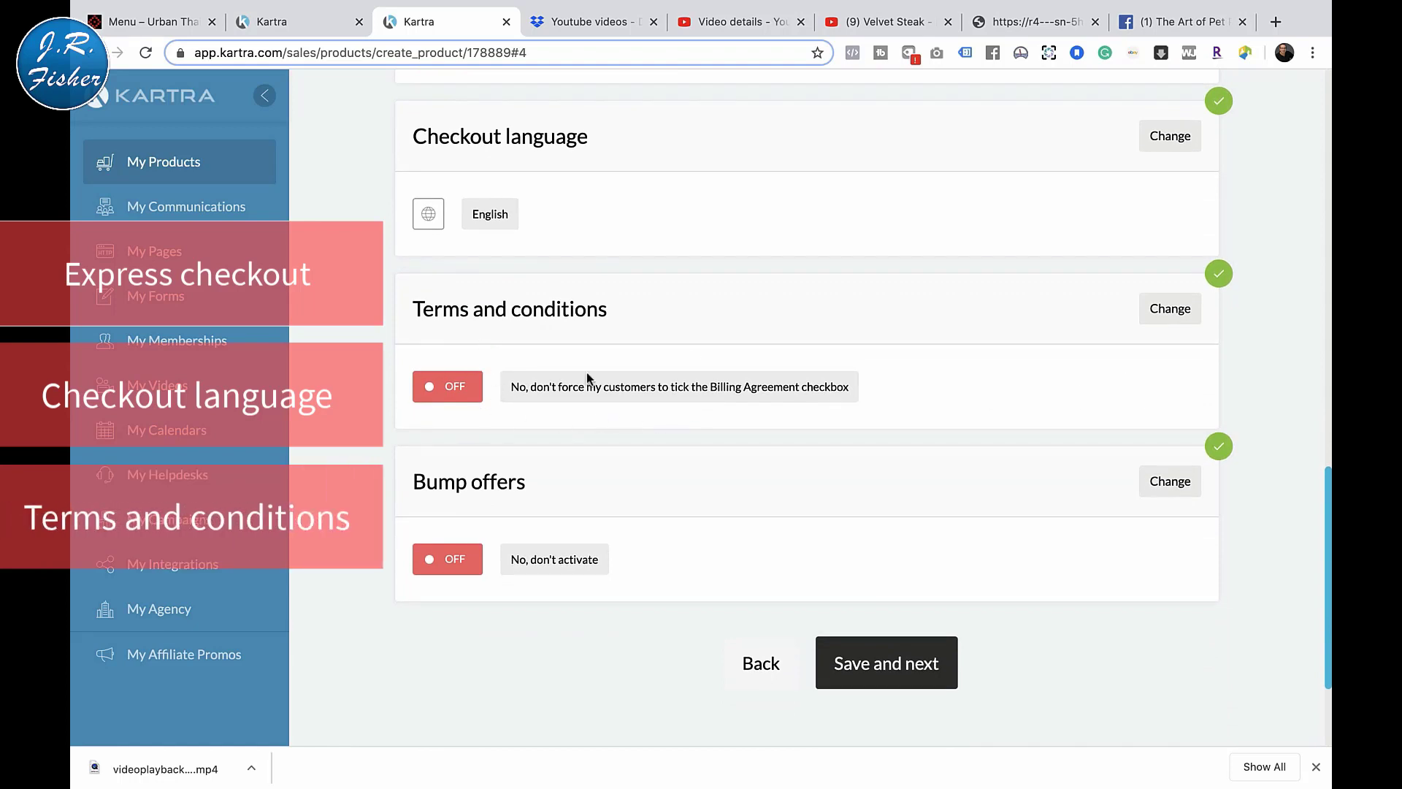
pyautogui.scroll(-3, 905, 400)
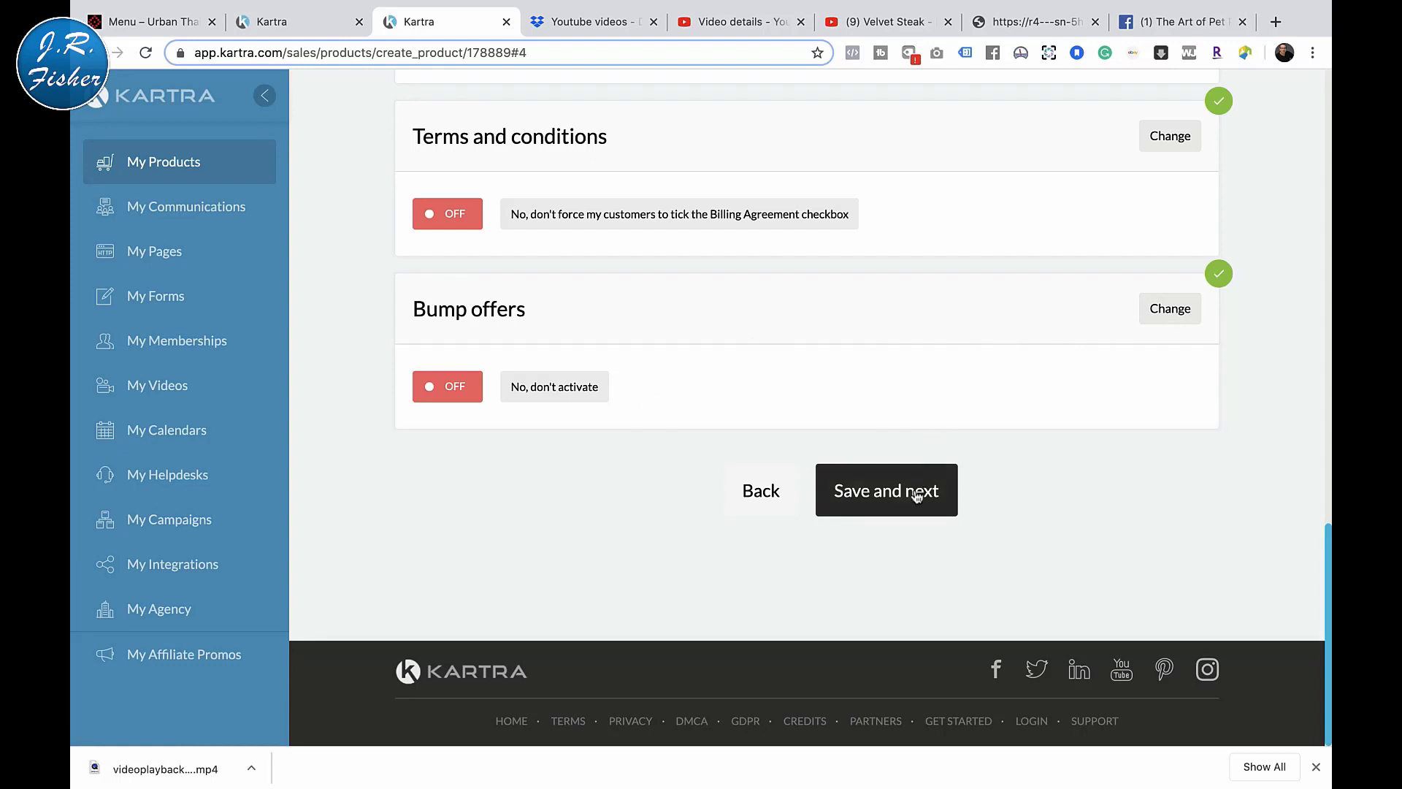
pyautogui.click(887, 496)
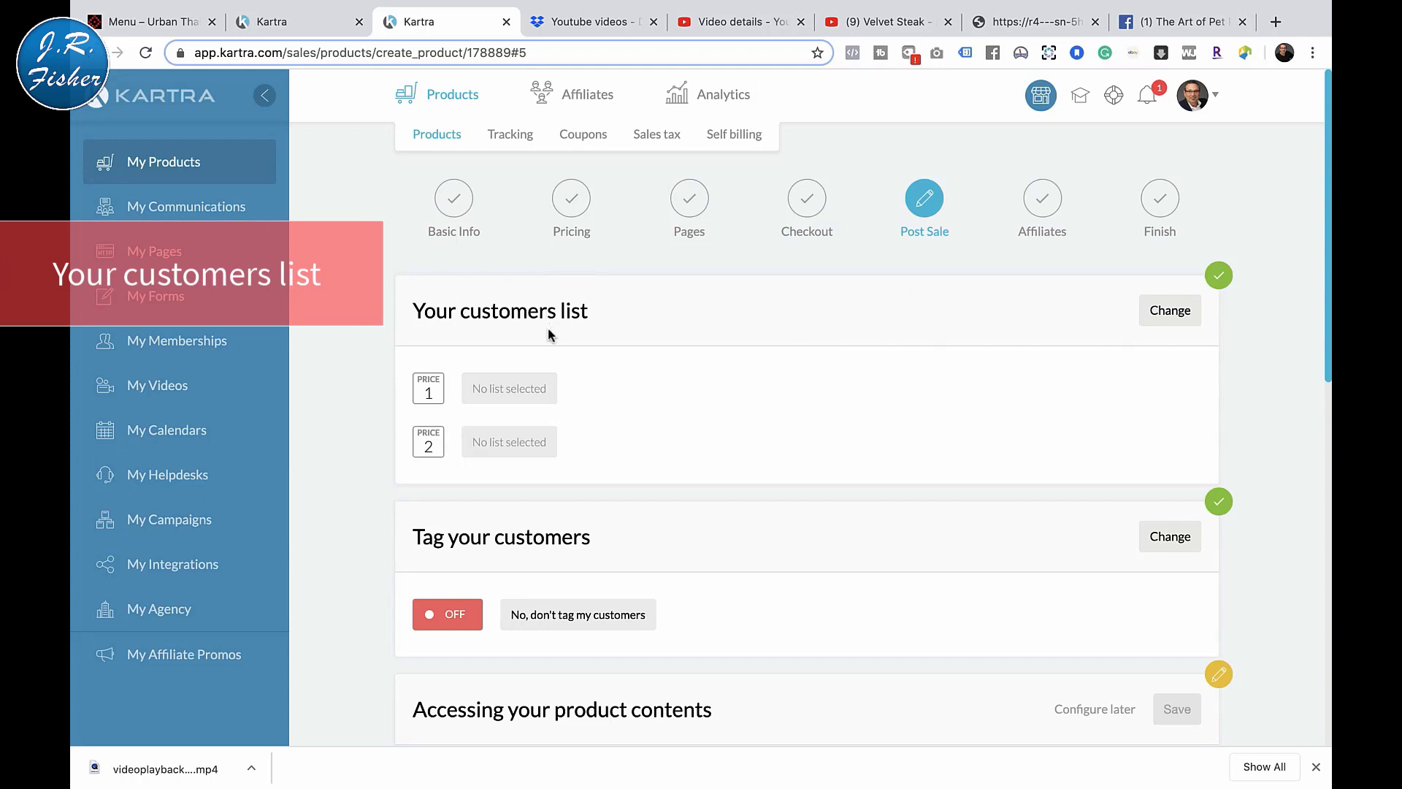
pyautogui.scroll(-2, 1040, 404)
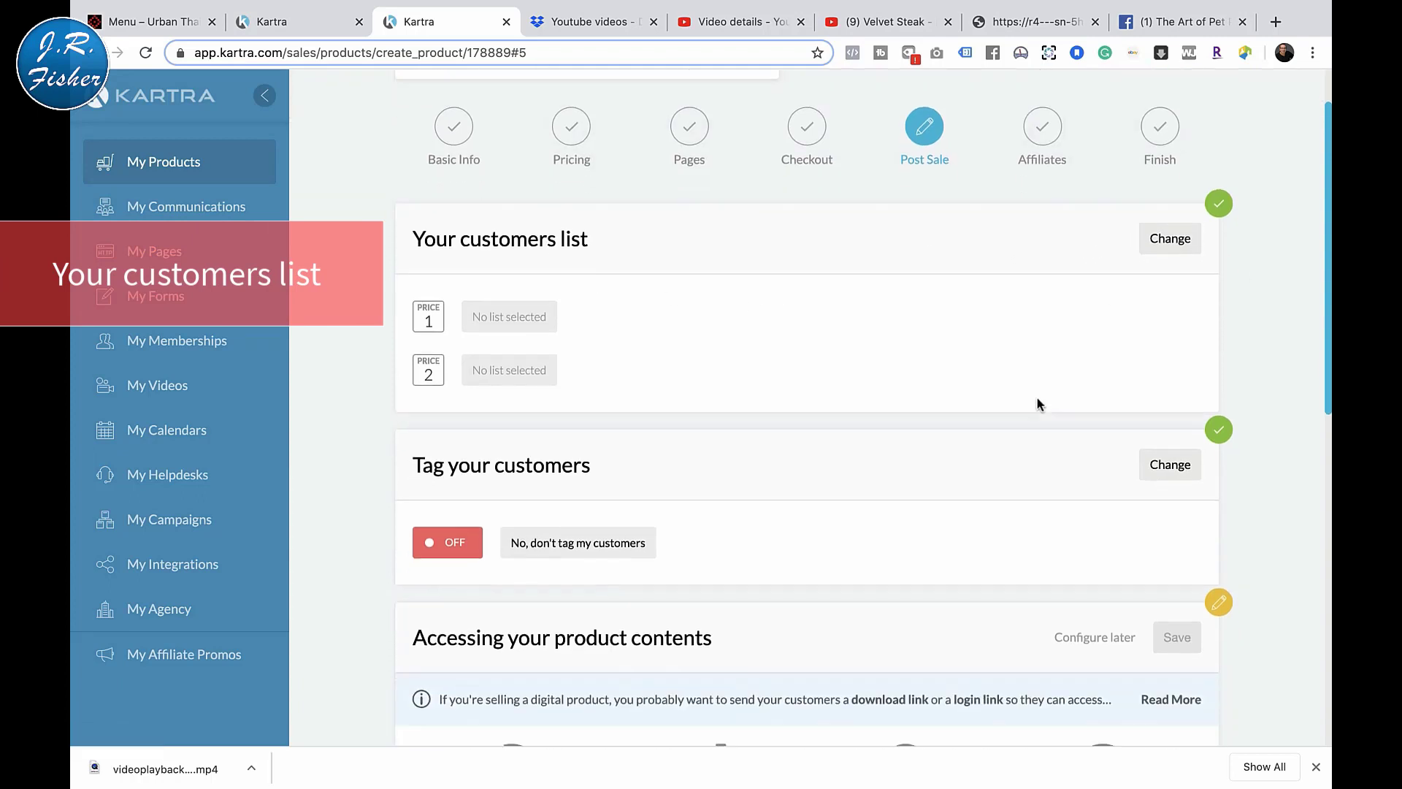
# Choose Kartra membership as the way to access the product contents and assign the EcomRoad membership to both prices
pyautogui.scroll(-3, 1038, 404)
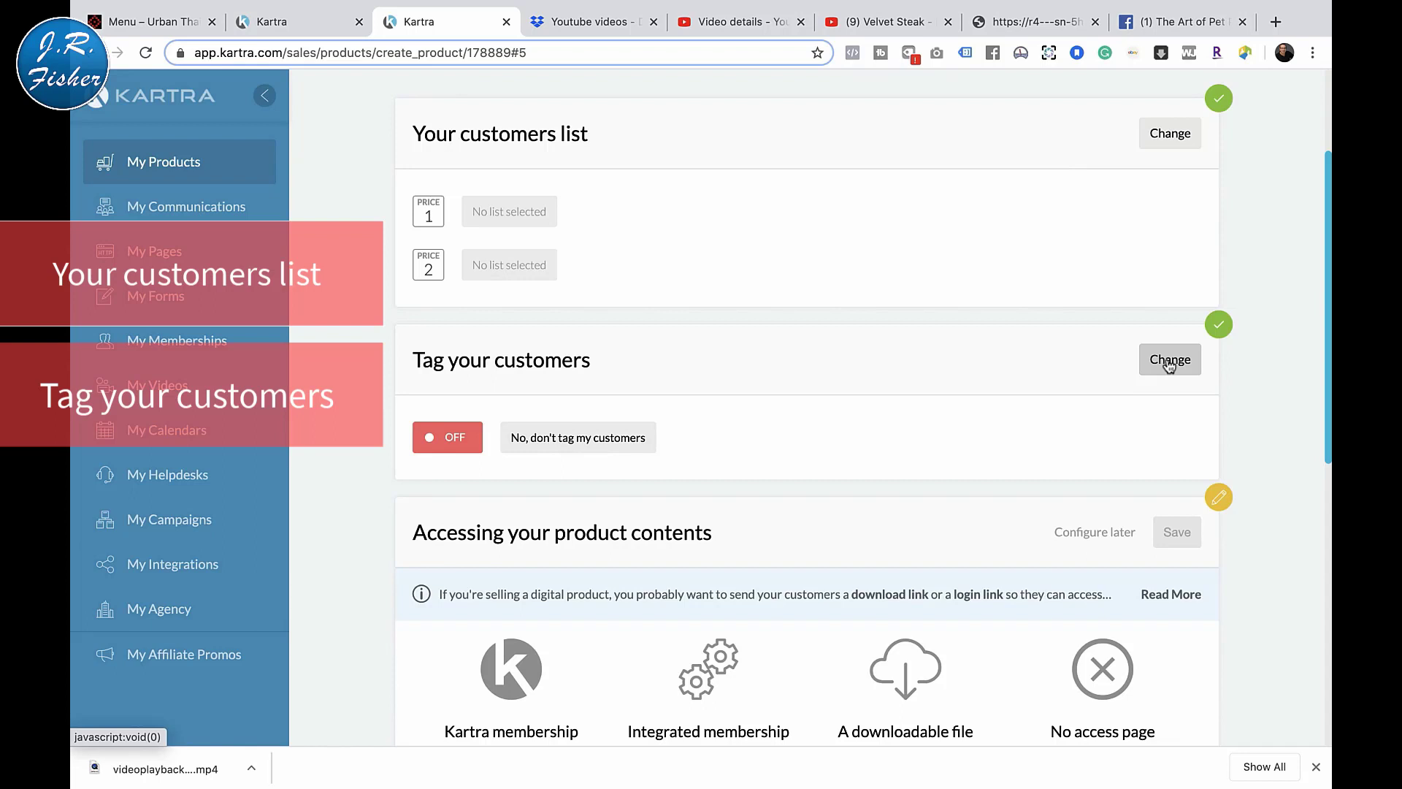
pyautogui.scroll(-3, 1169, 366)
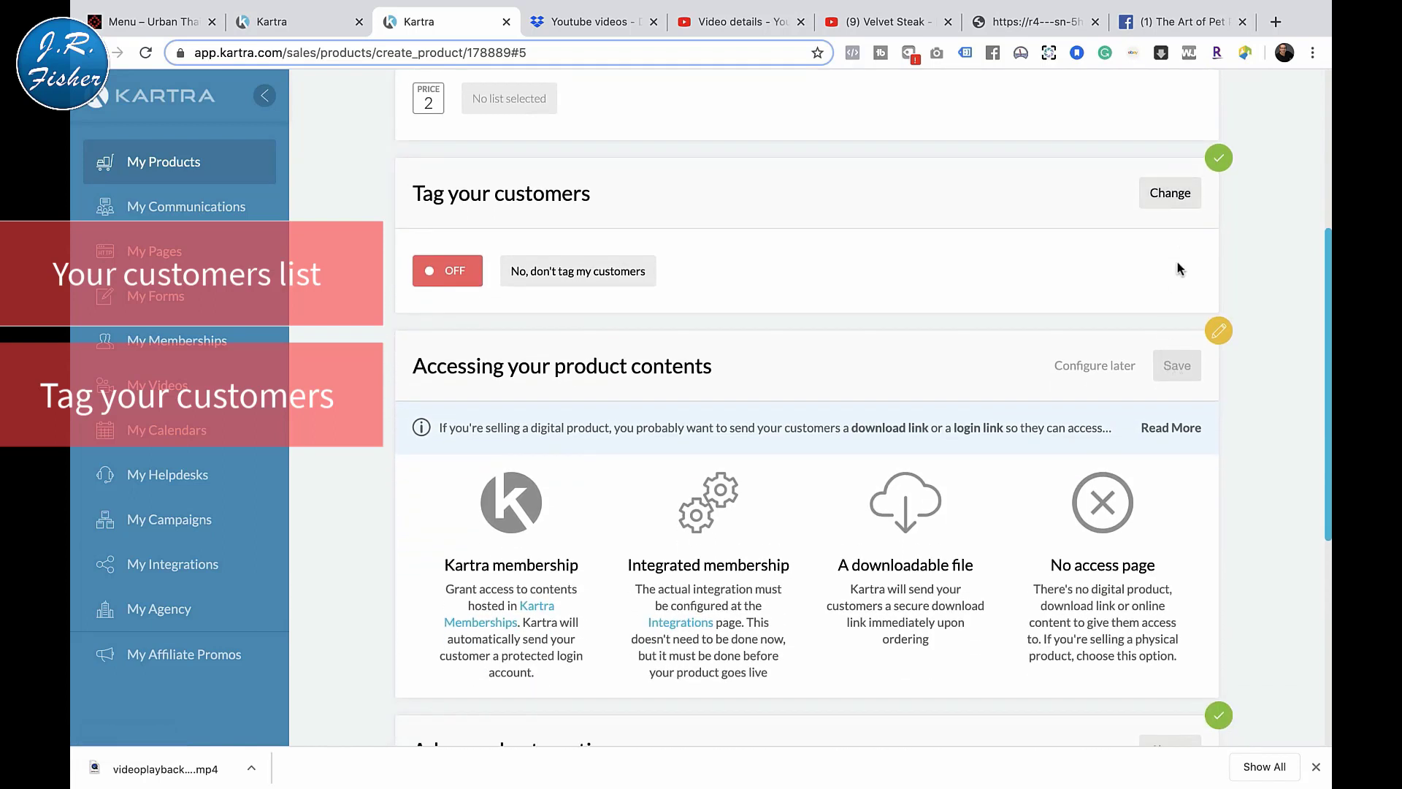
pyautogui.scroll(-3, 1065, 278)
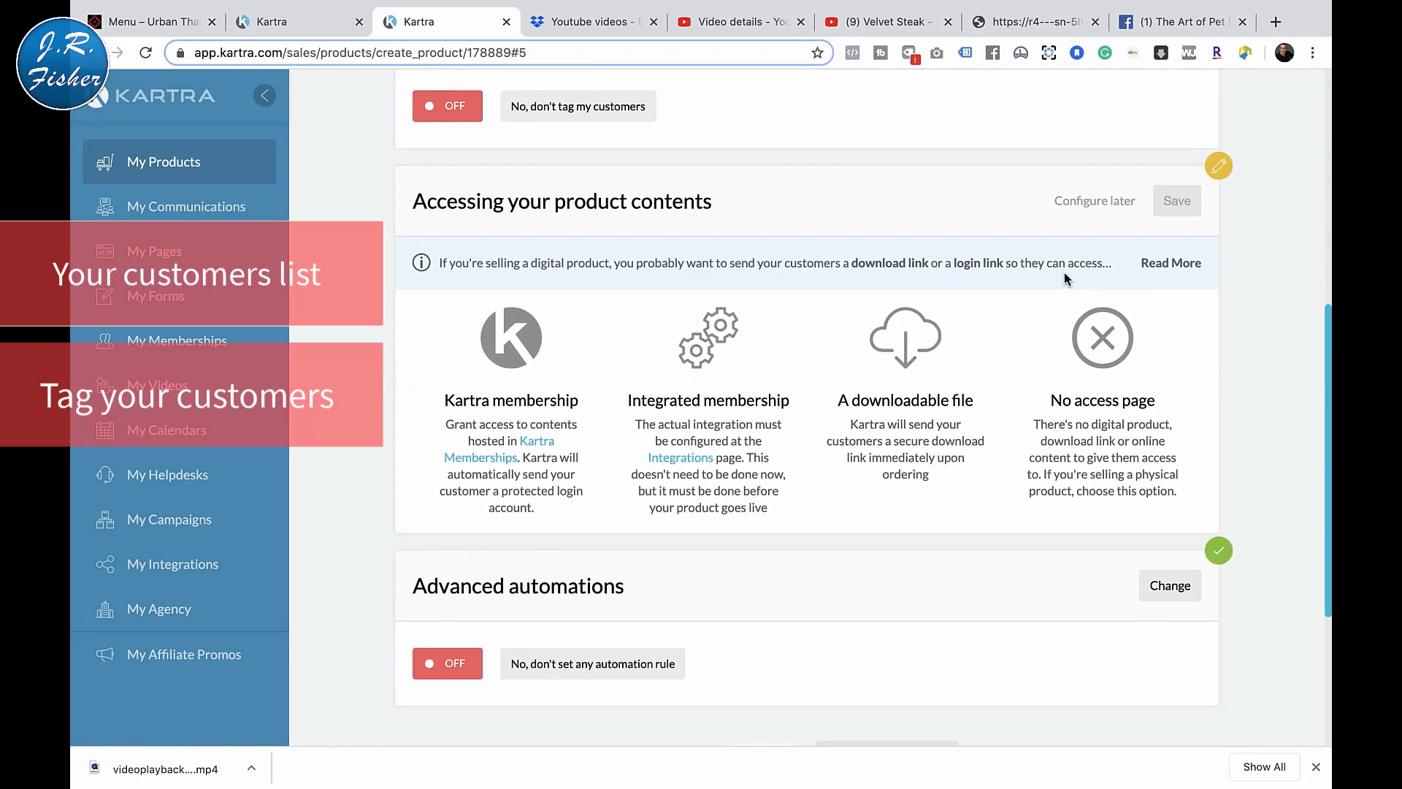
pyautogui.click(517, 397)
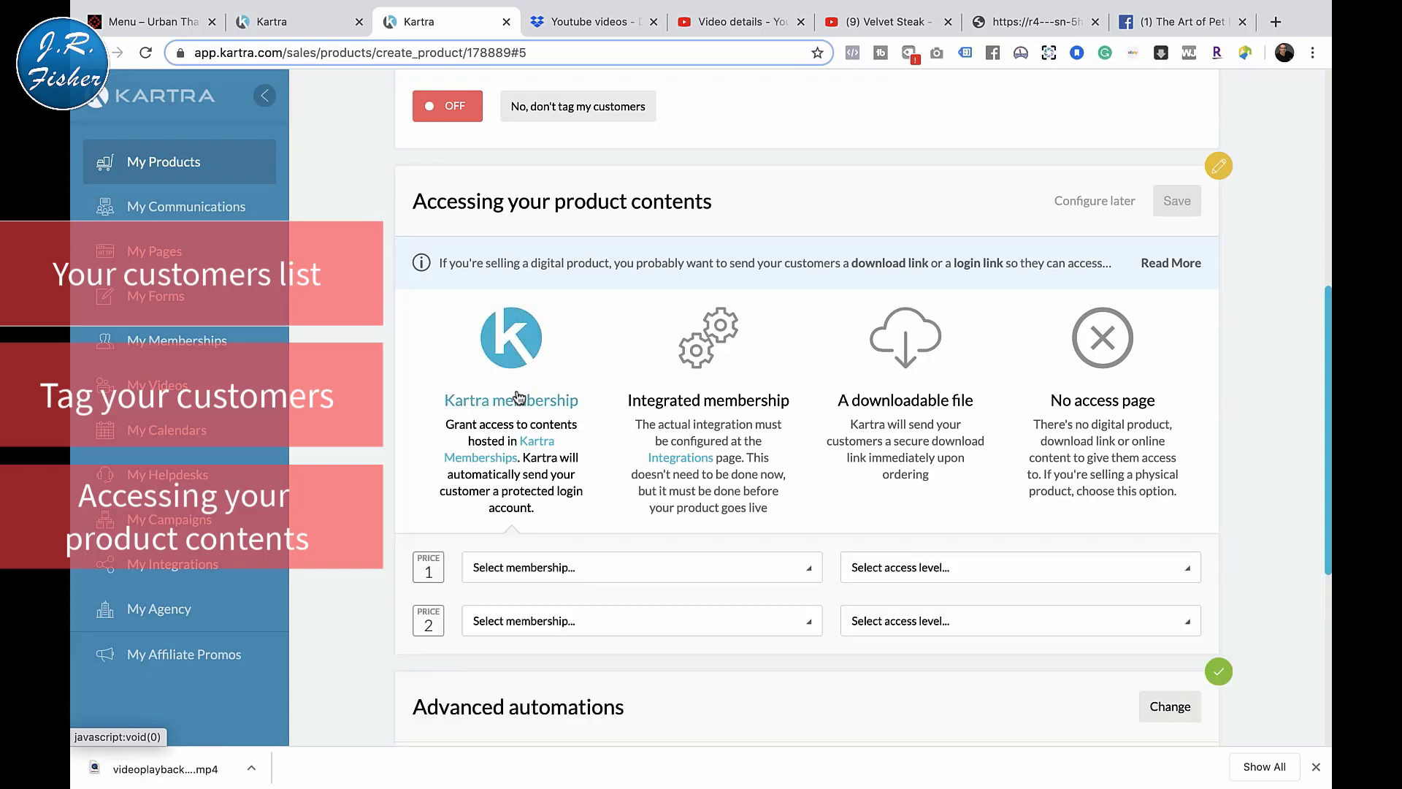
pyautogui.click(812, 571)
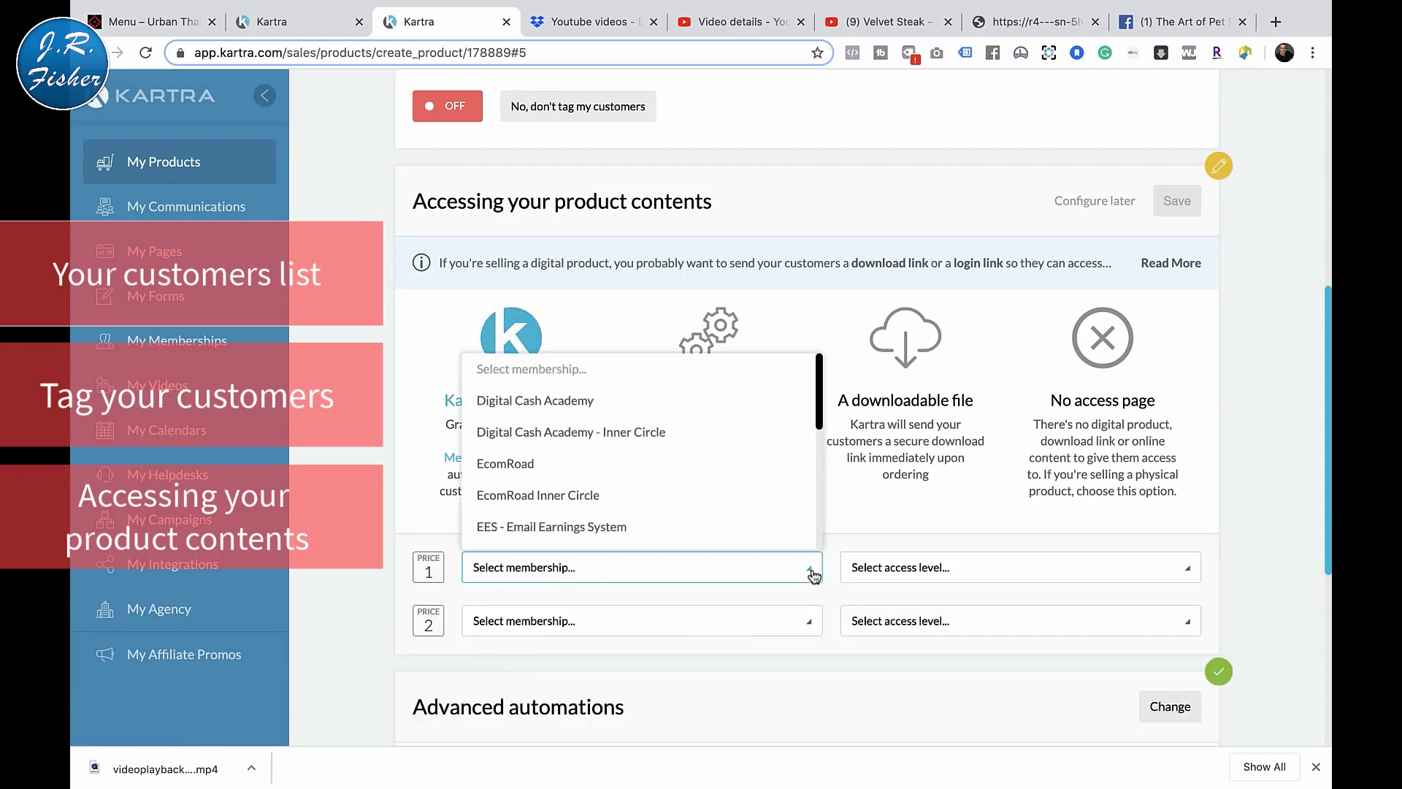
pyautogui.click(509, 467)
pyautogui.click(809, 630)
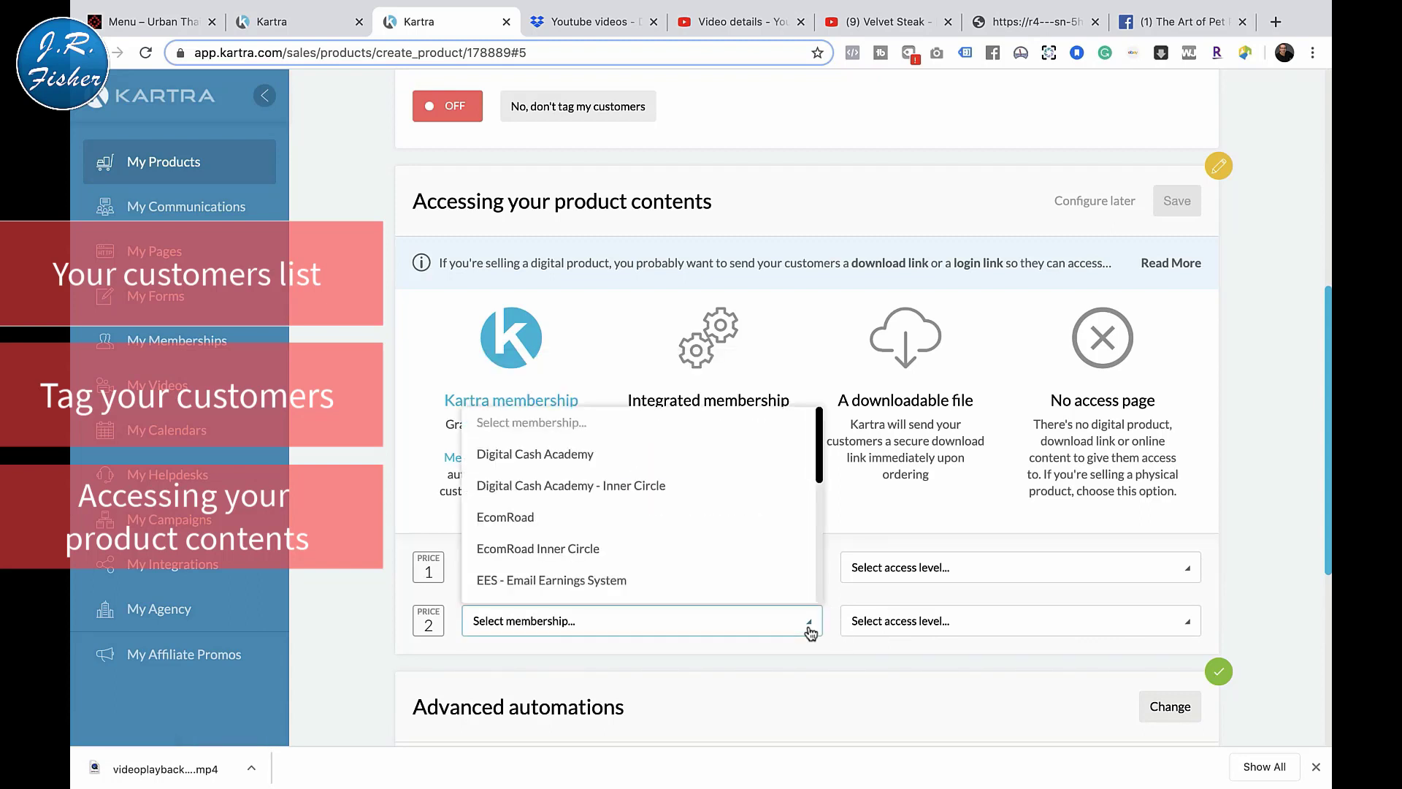
pyautogui.click(533, 516)
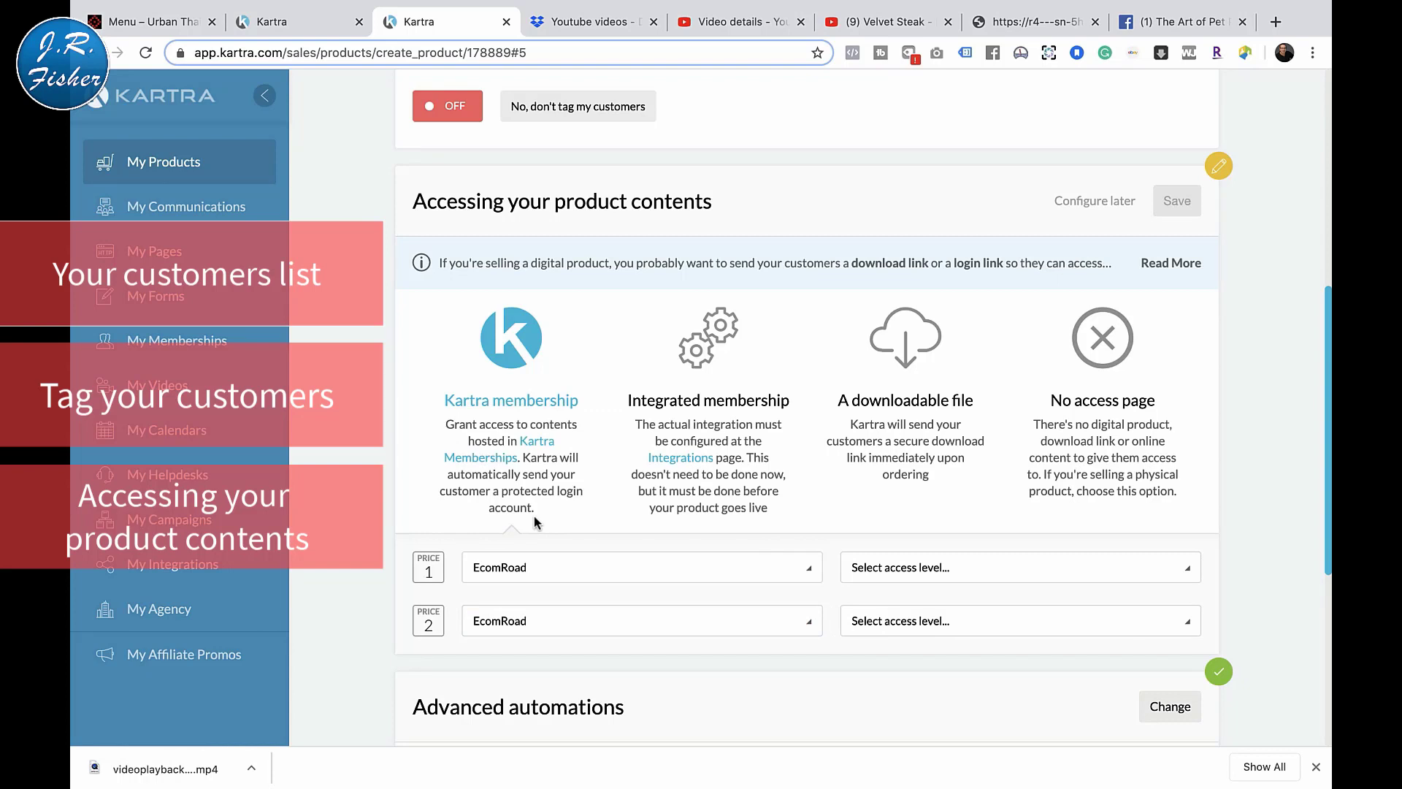
# Set the access level of both prices to Standard and save the product contents access section
pyautogui.click(876, 570)
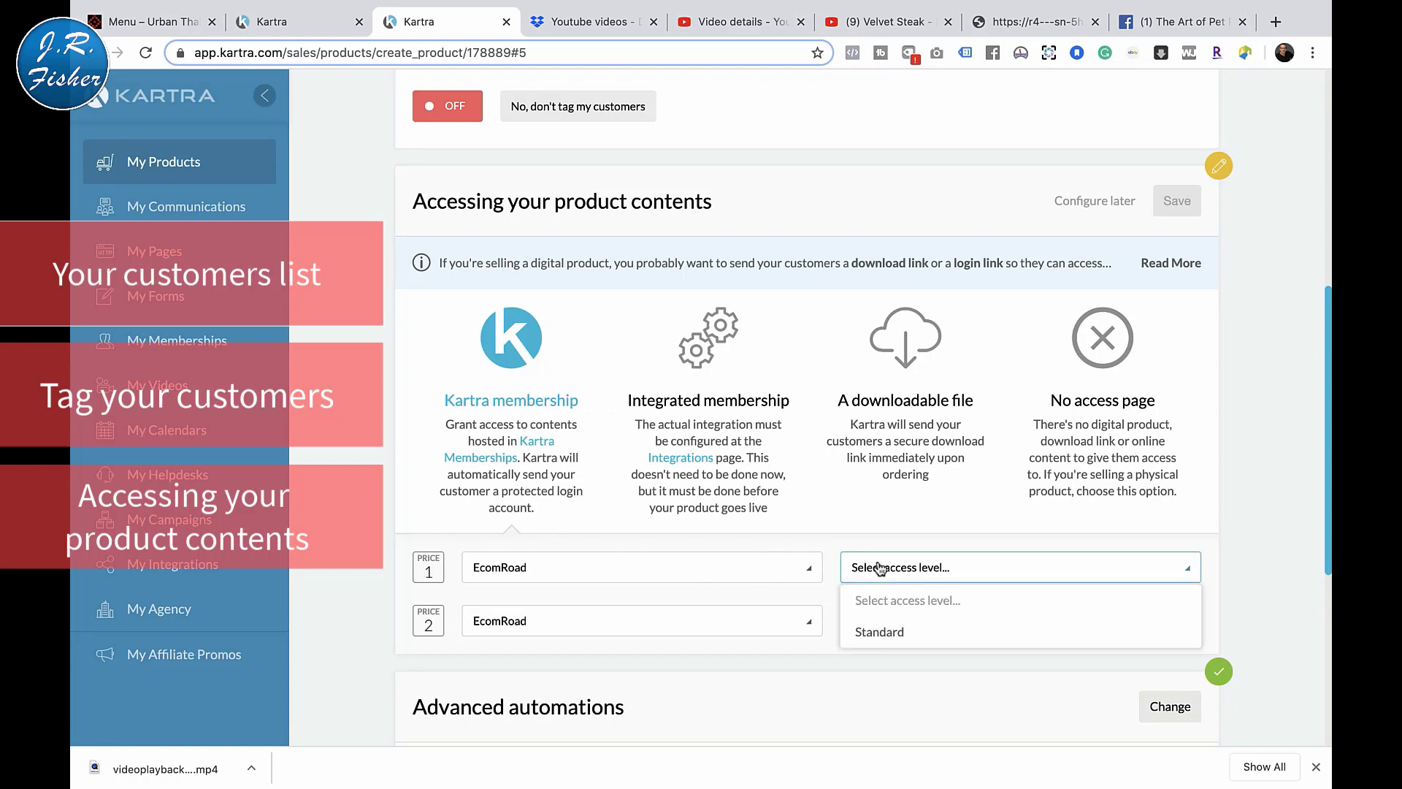
pyautogui.click(872, 630)
pyautogui.click(892, 623)
pyautogui.click(879, 686)
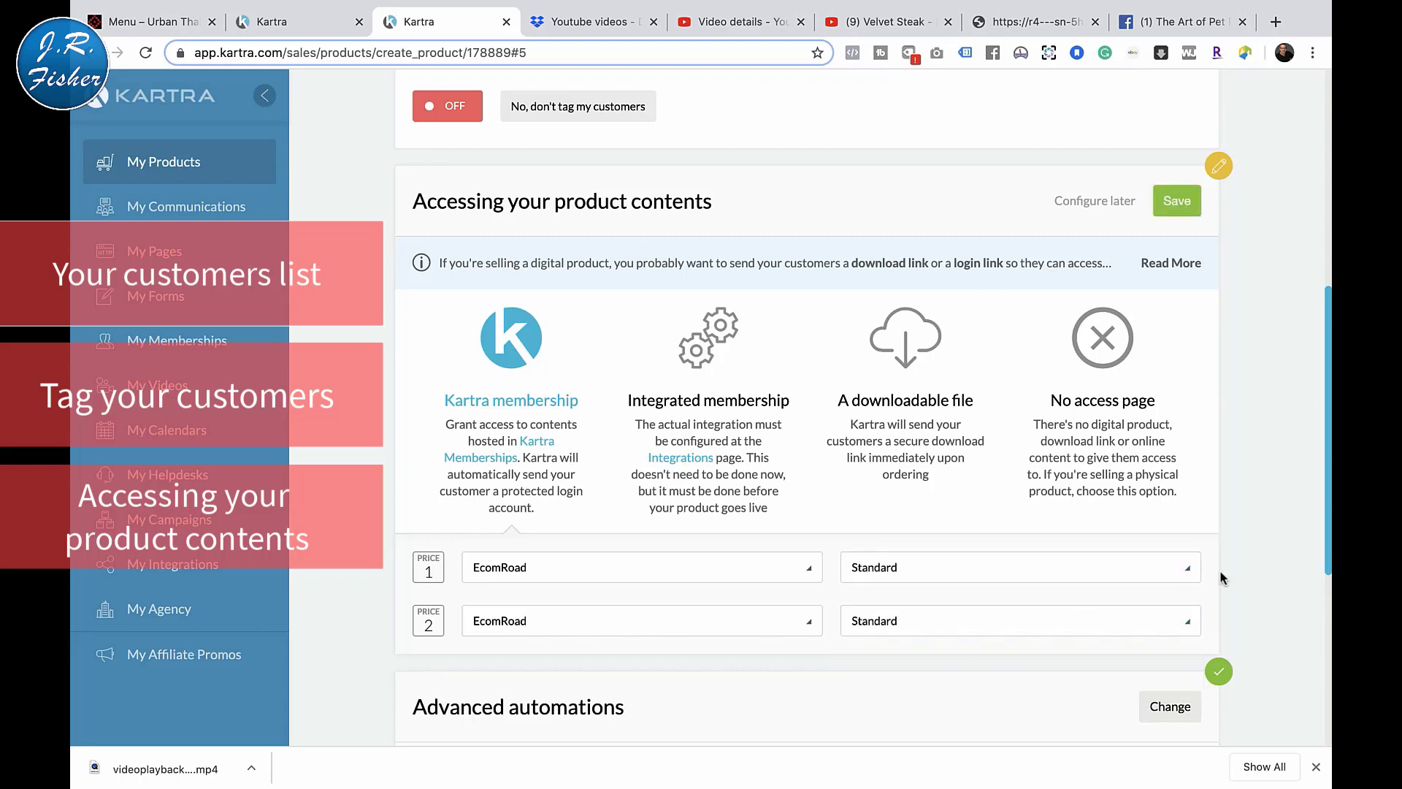
pyautogui.scroll(-5, 1220, 573)
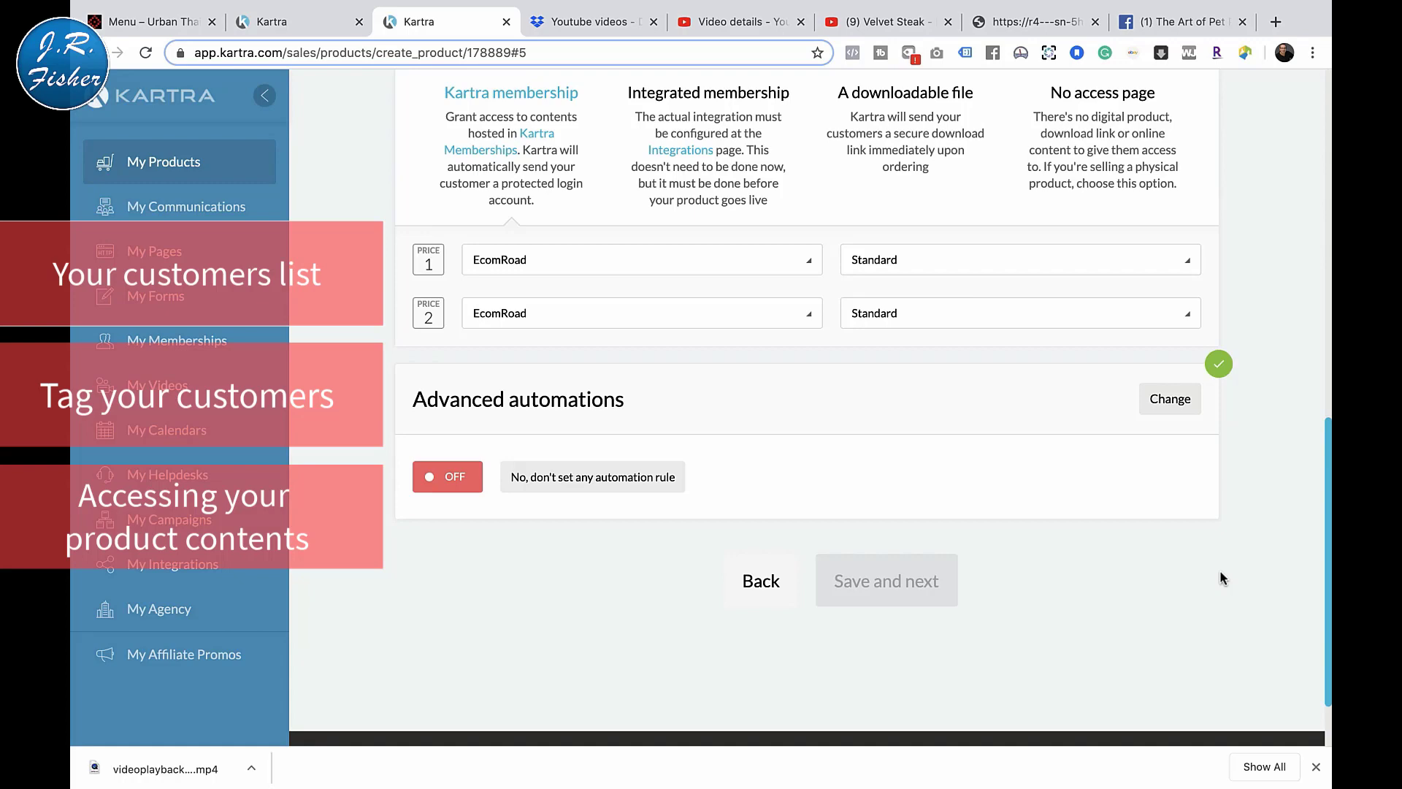
pyautogui.scroll(9, 1219, 569)
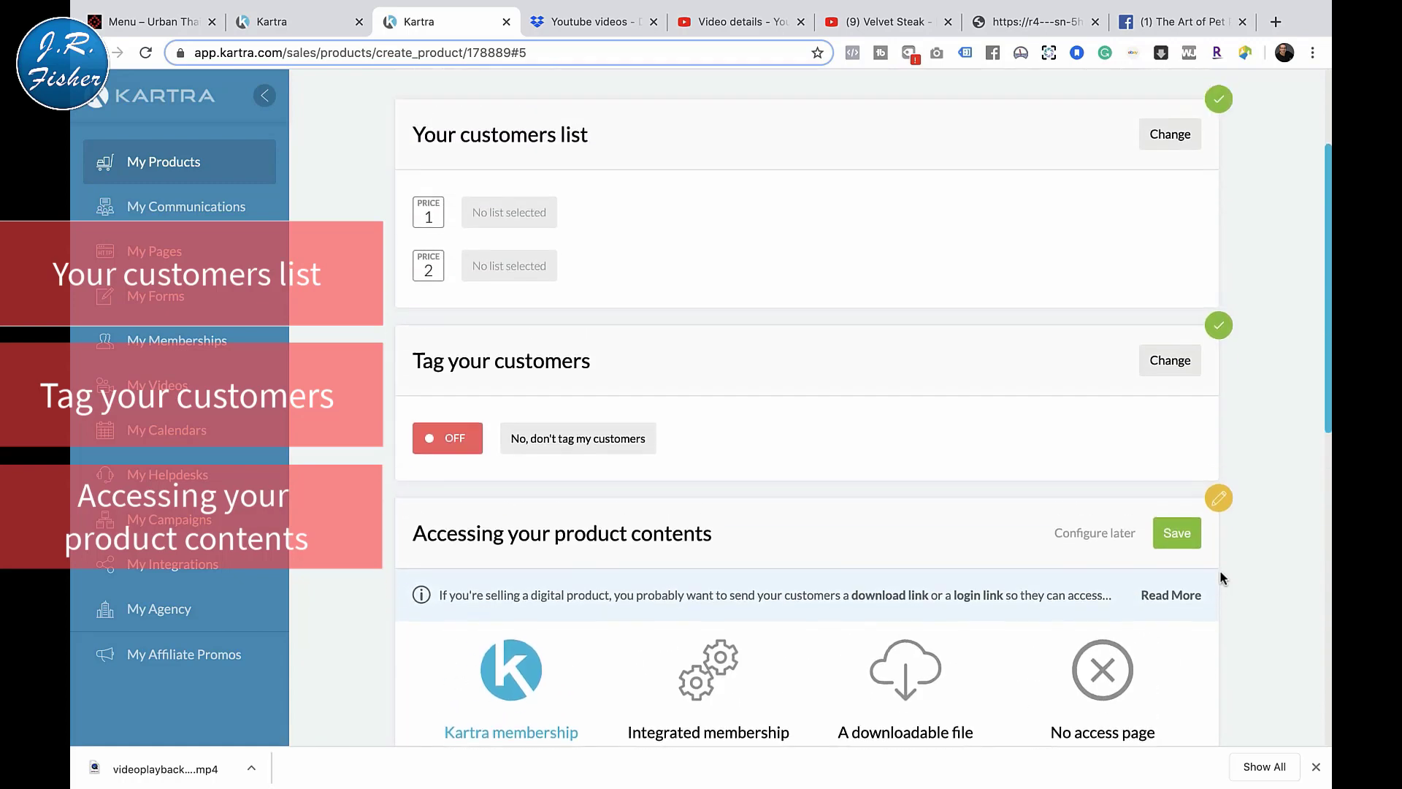
pyautogui.click(1177, 559)
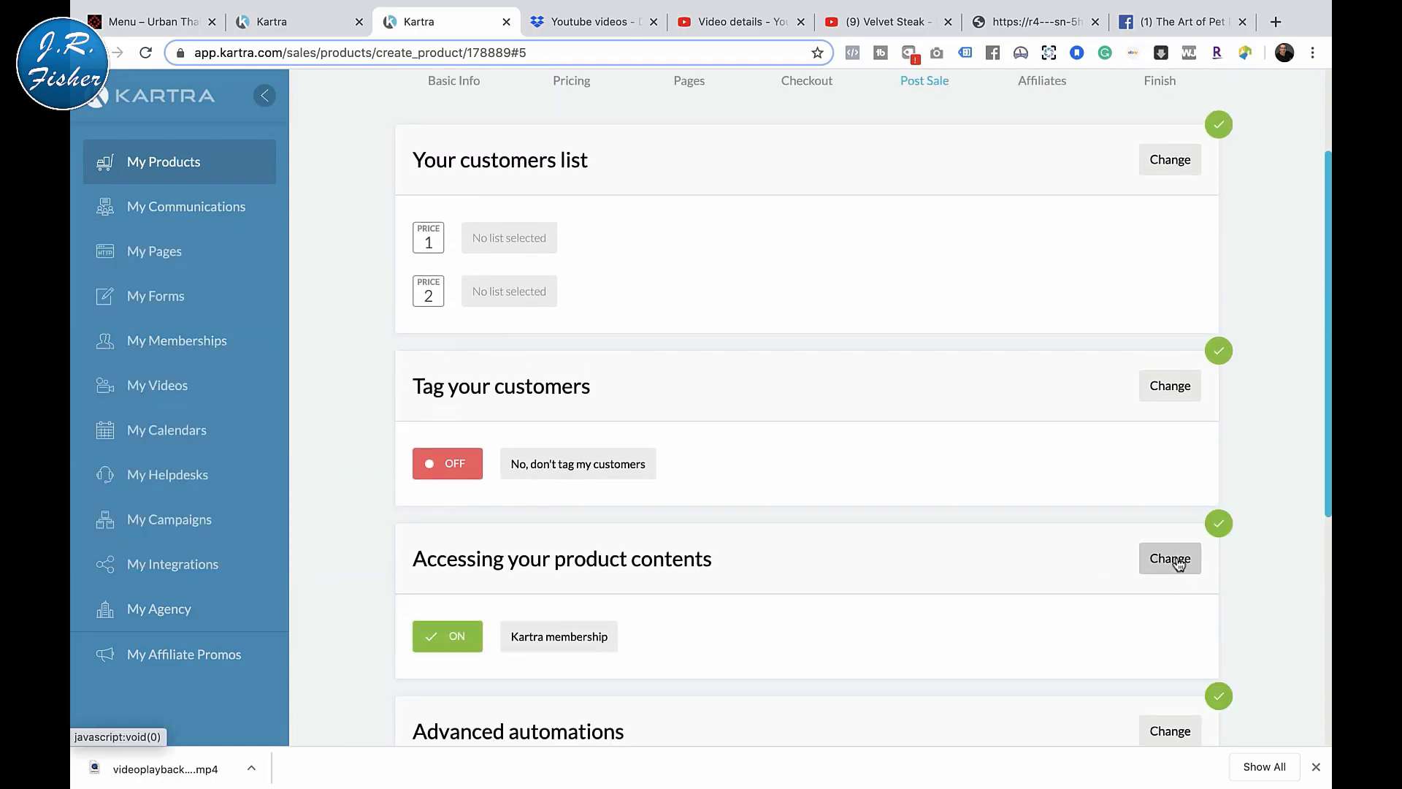
# Save the post-sale setup and continue through the affiliates setup to finish configuring the product
pyautogui.scroll(-6, 1176, 562)
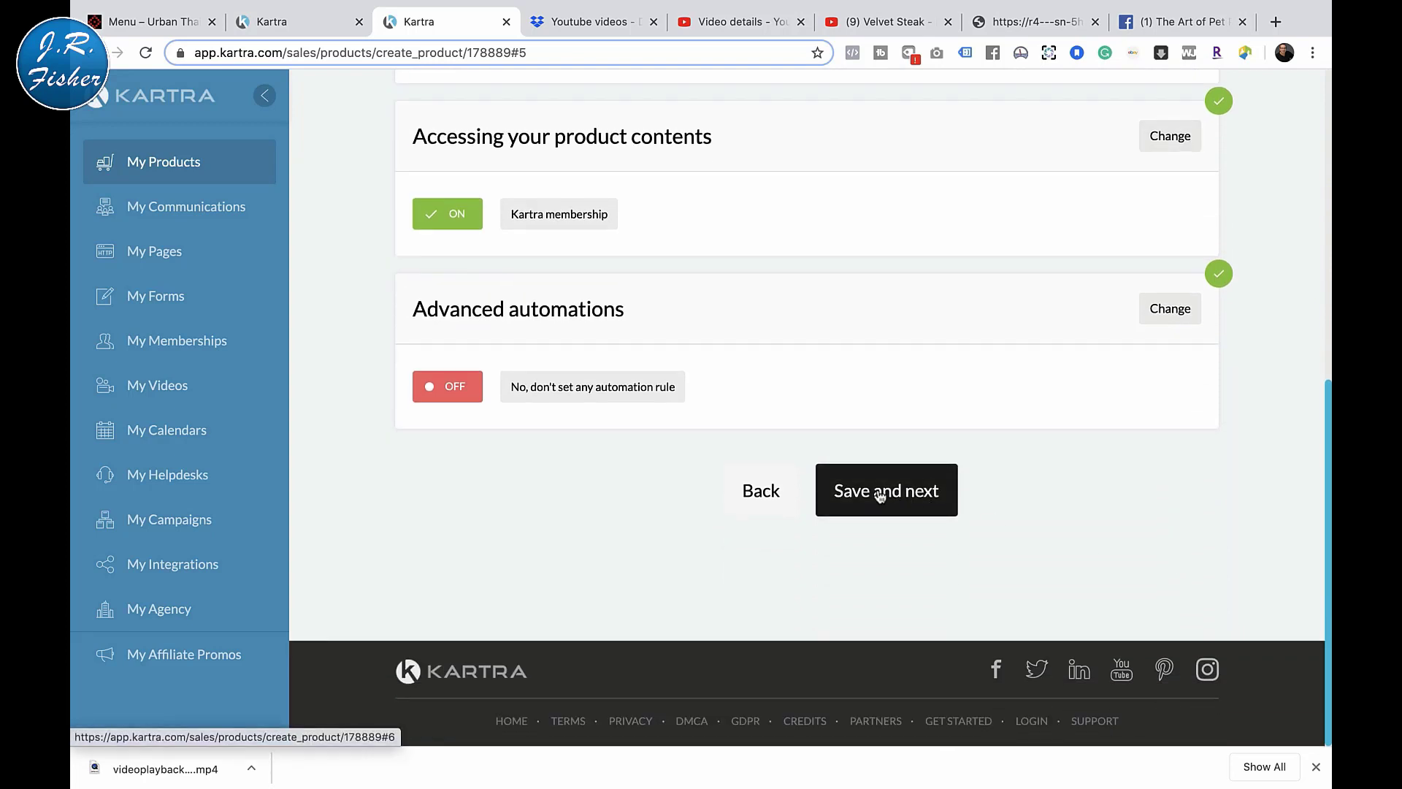
pyautogui.click(913, 501)
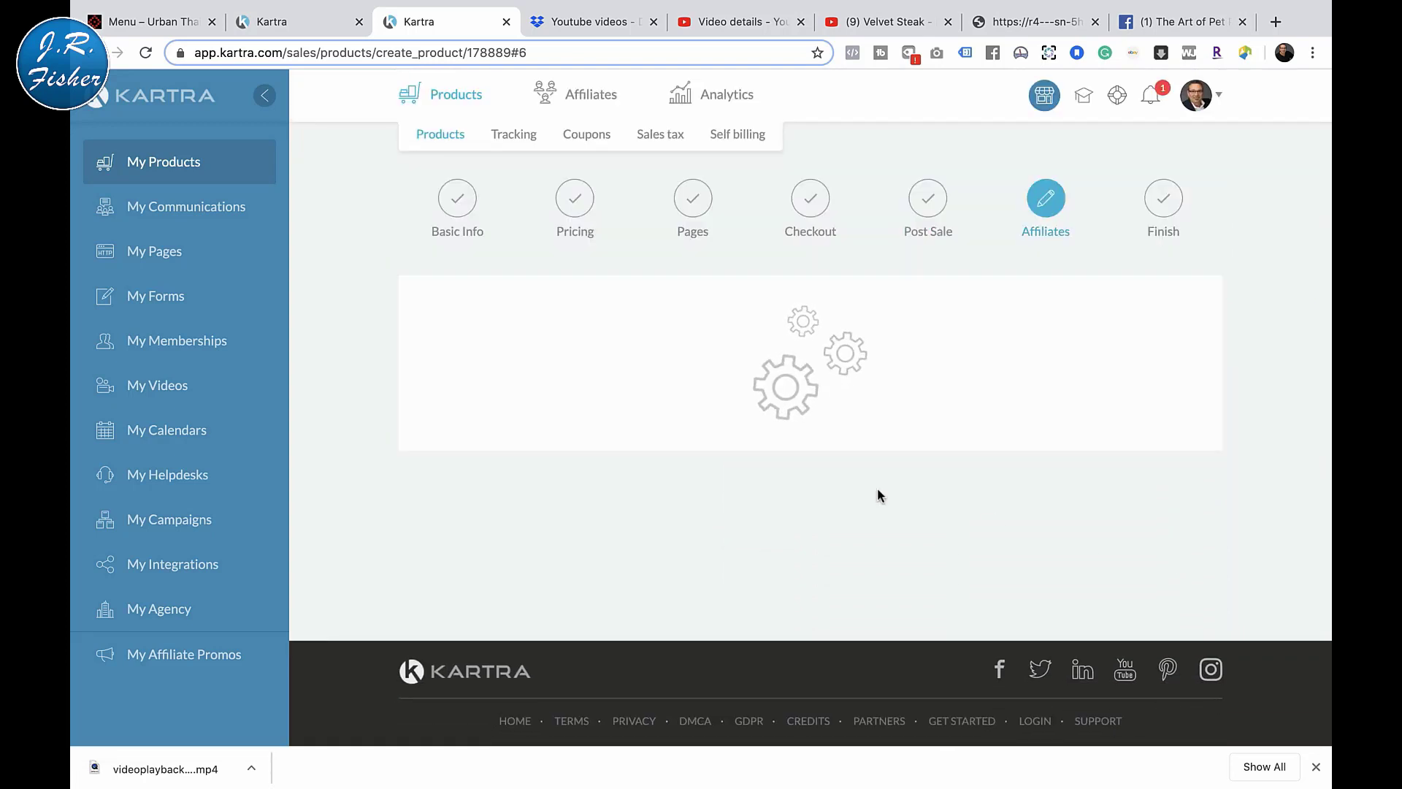
pyautogui.click(881, 660)
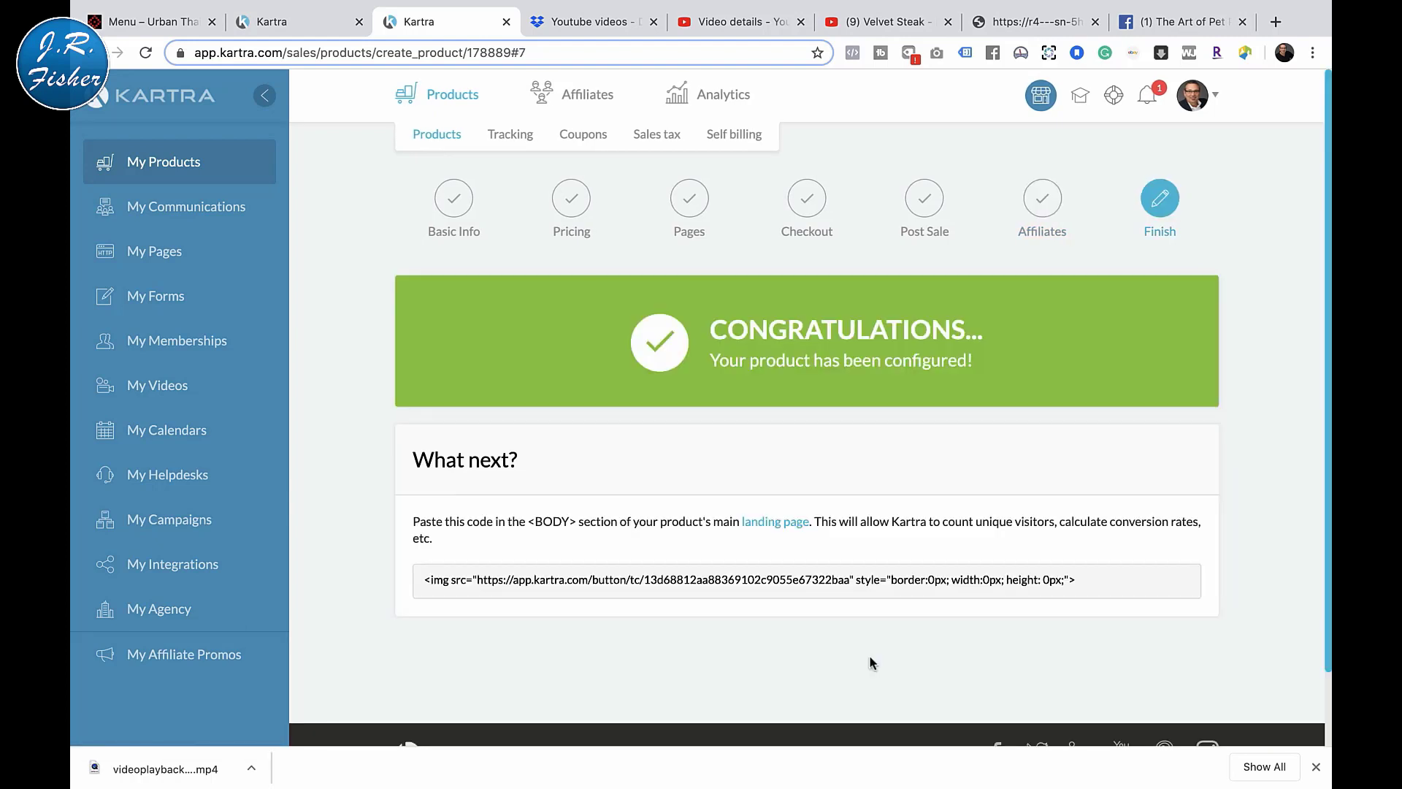
pyautogui.scroll(-2, 869, 655)
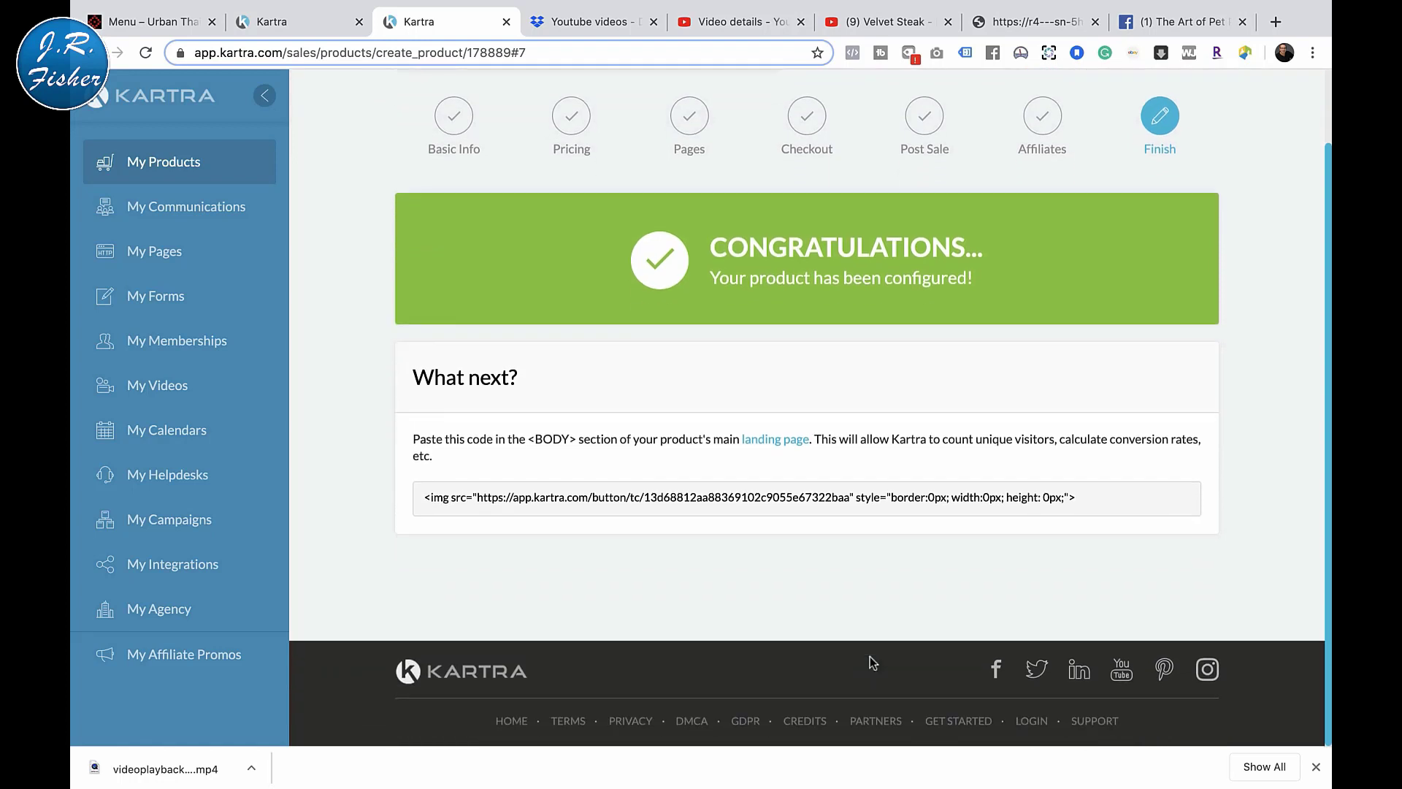